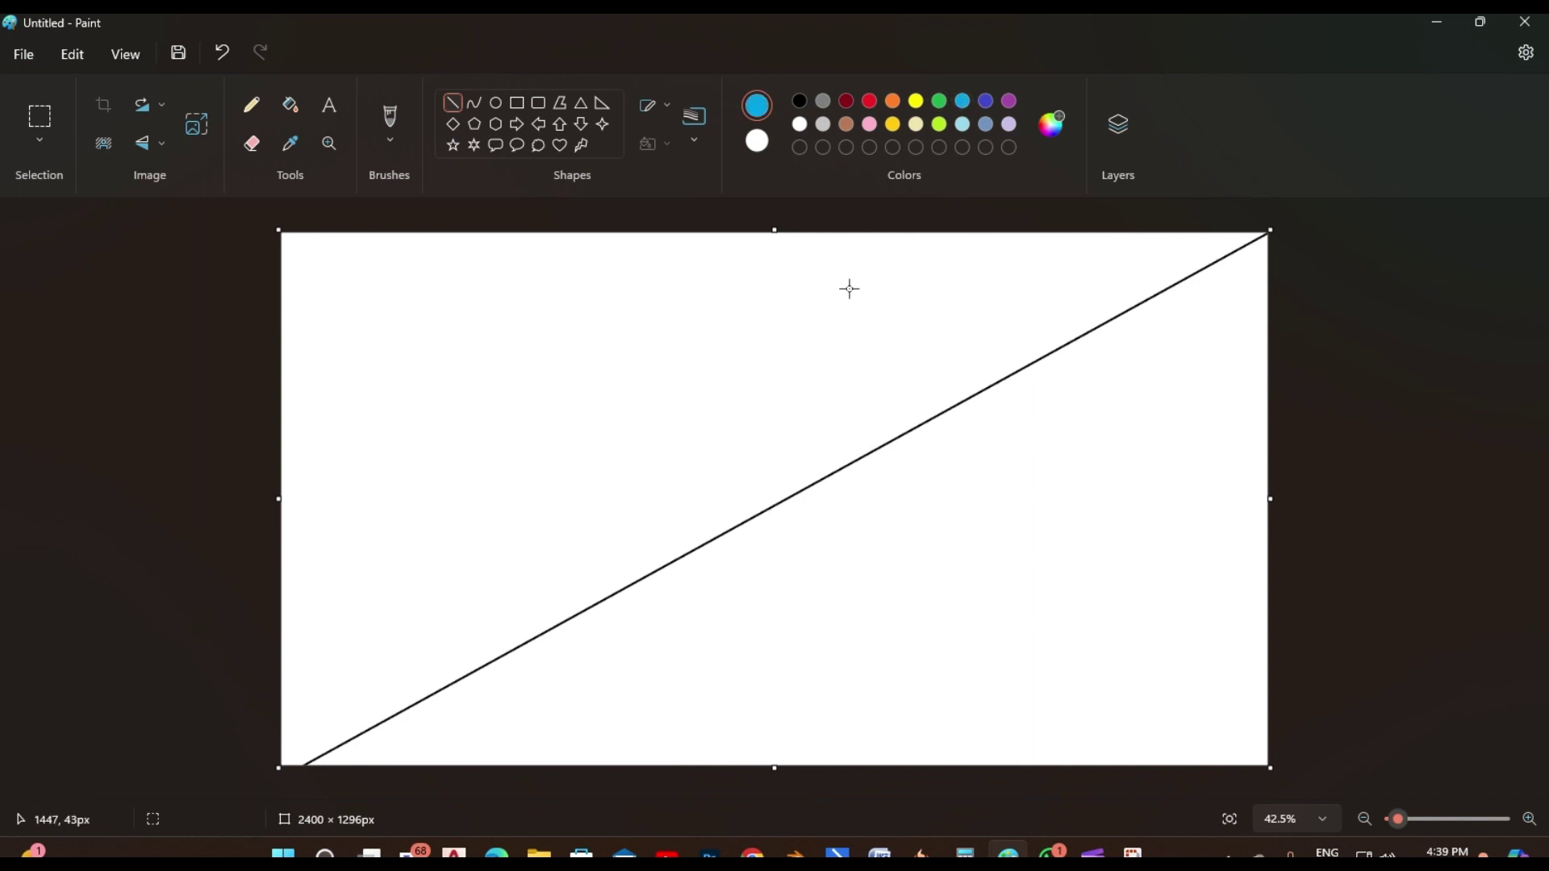
Fill the area above the diagonal line with light blue and the area below it with red
left_click(292, 112)
left_click(546, 328)
left_click(870, 101)
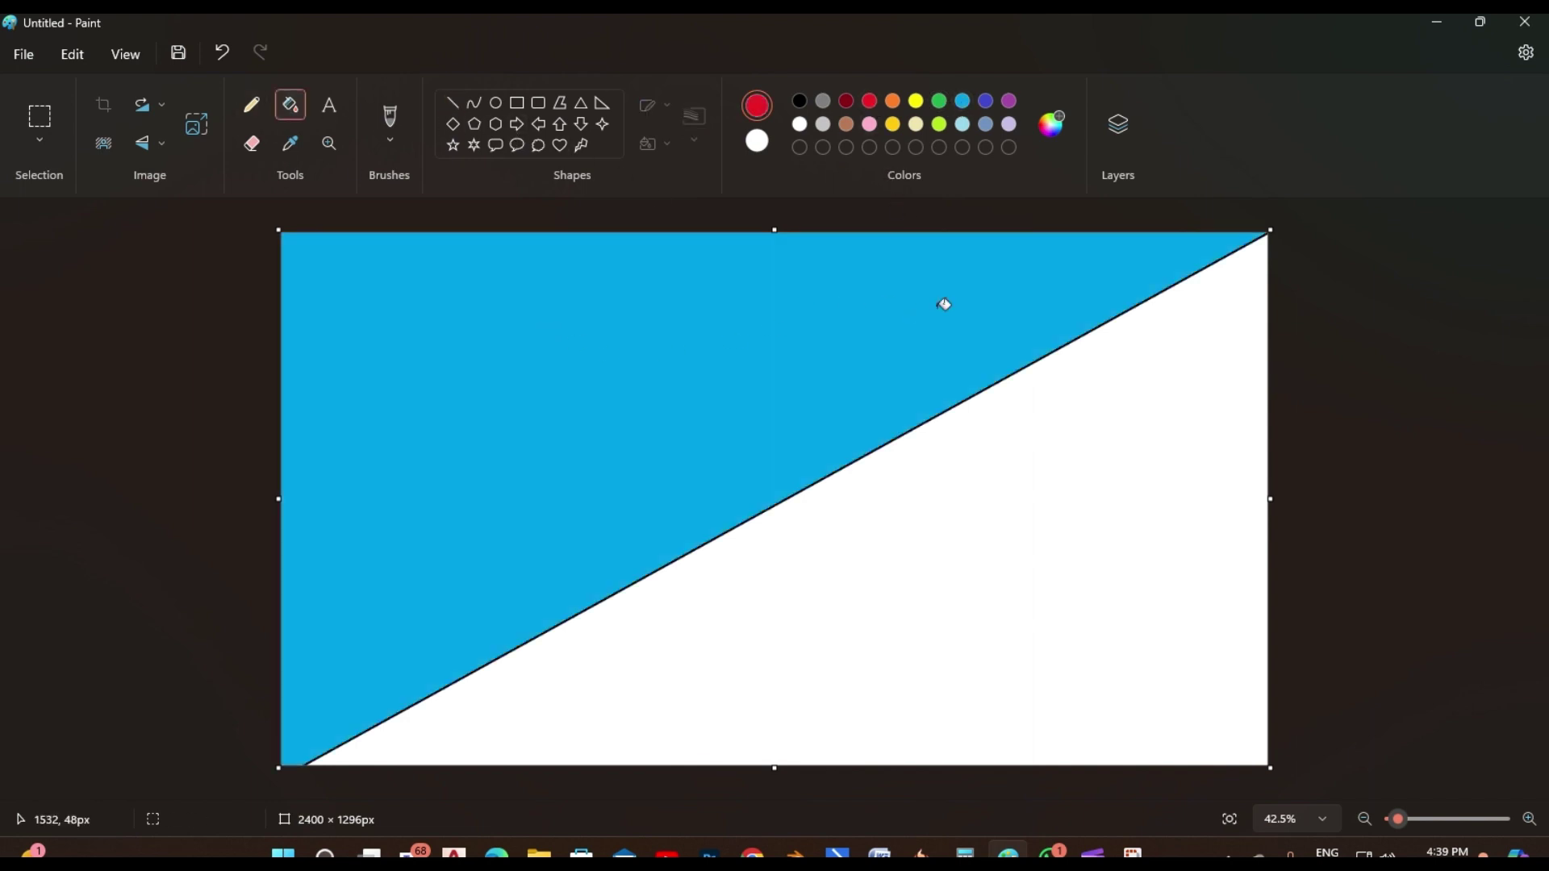
left_click(1033, 457)
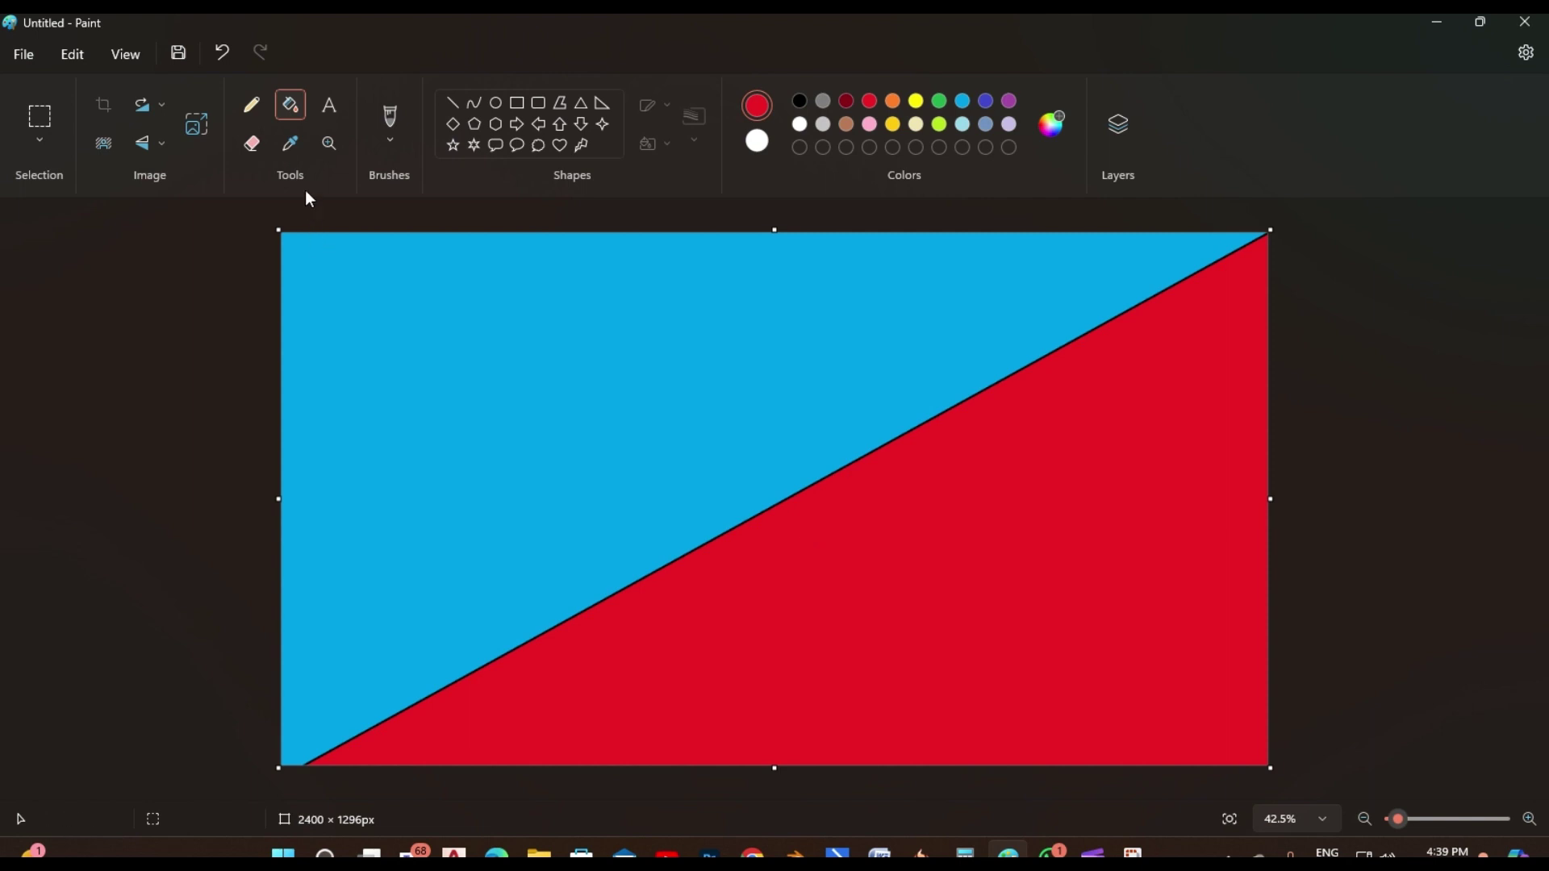
Resize the image to a width of 1 pixel with the aspect ratio unlocked
left_click(203, 127)
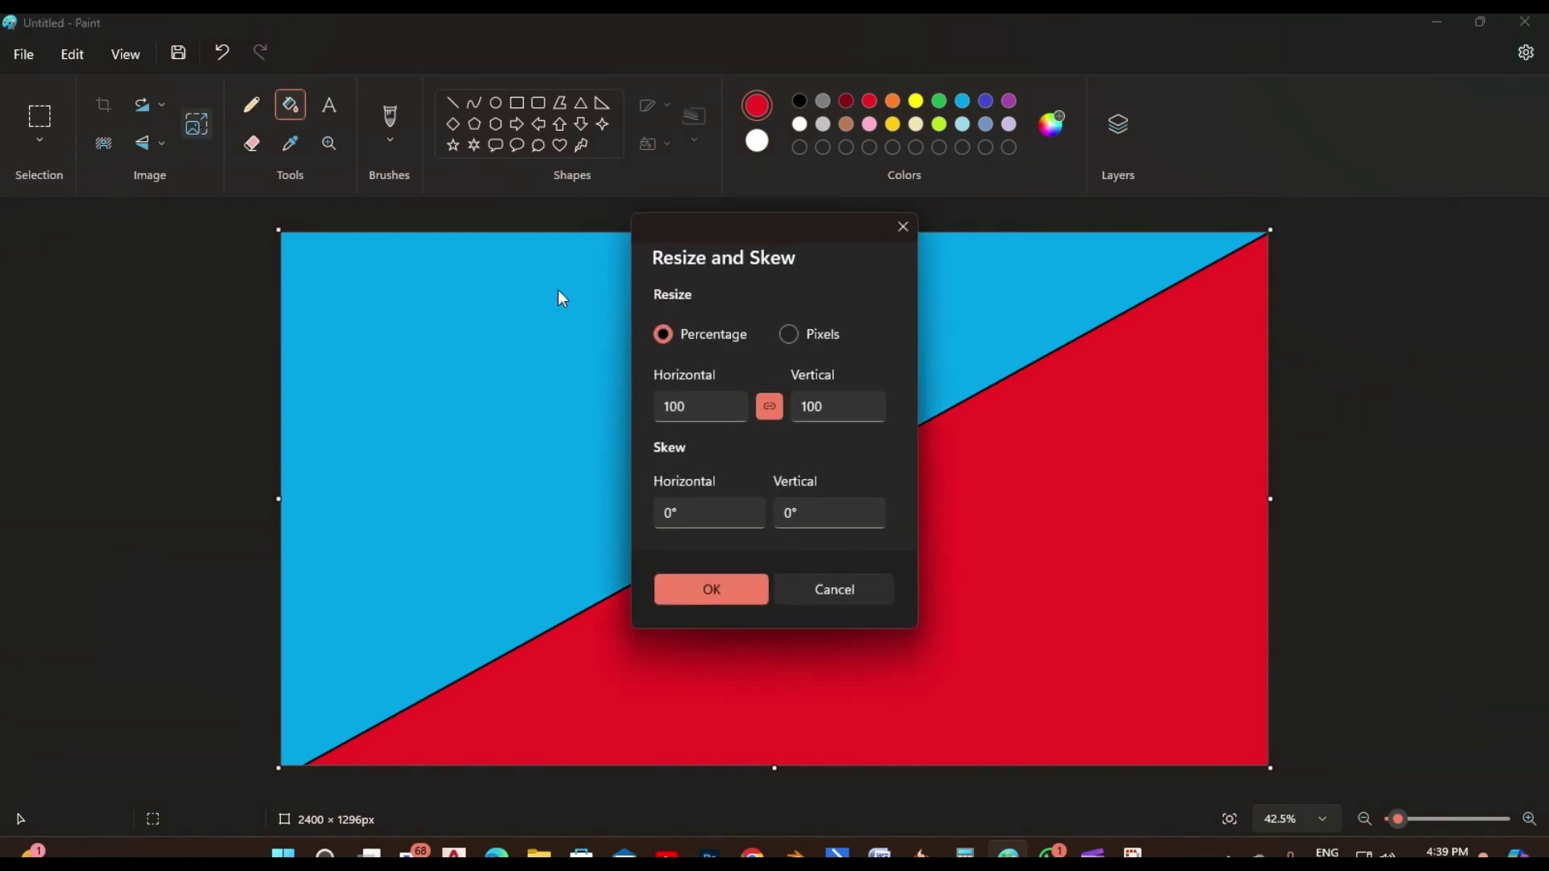
left_click(795, 340)
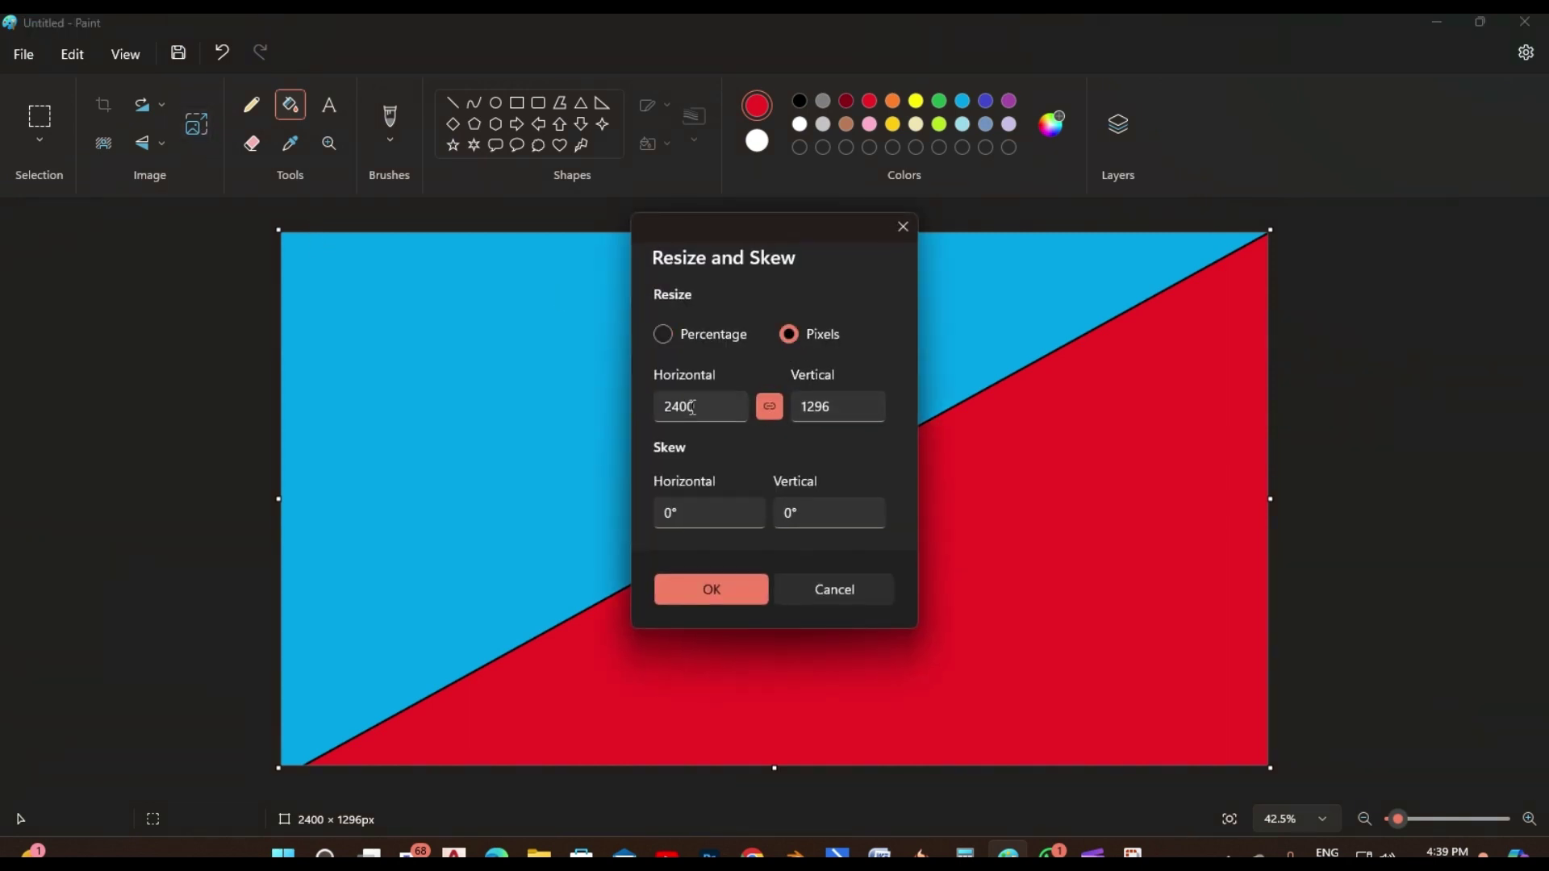
left_click(775, 412)
left_click(665, 408)
left_click_drag(702, 410, 666, 412)
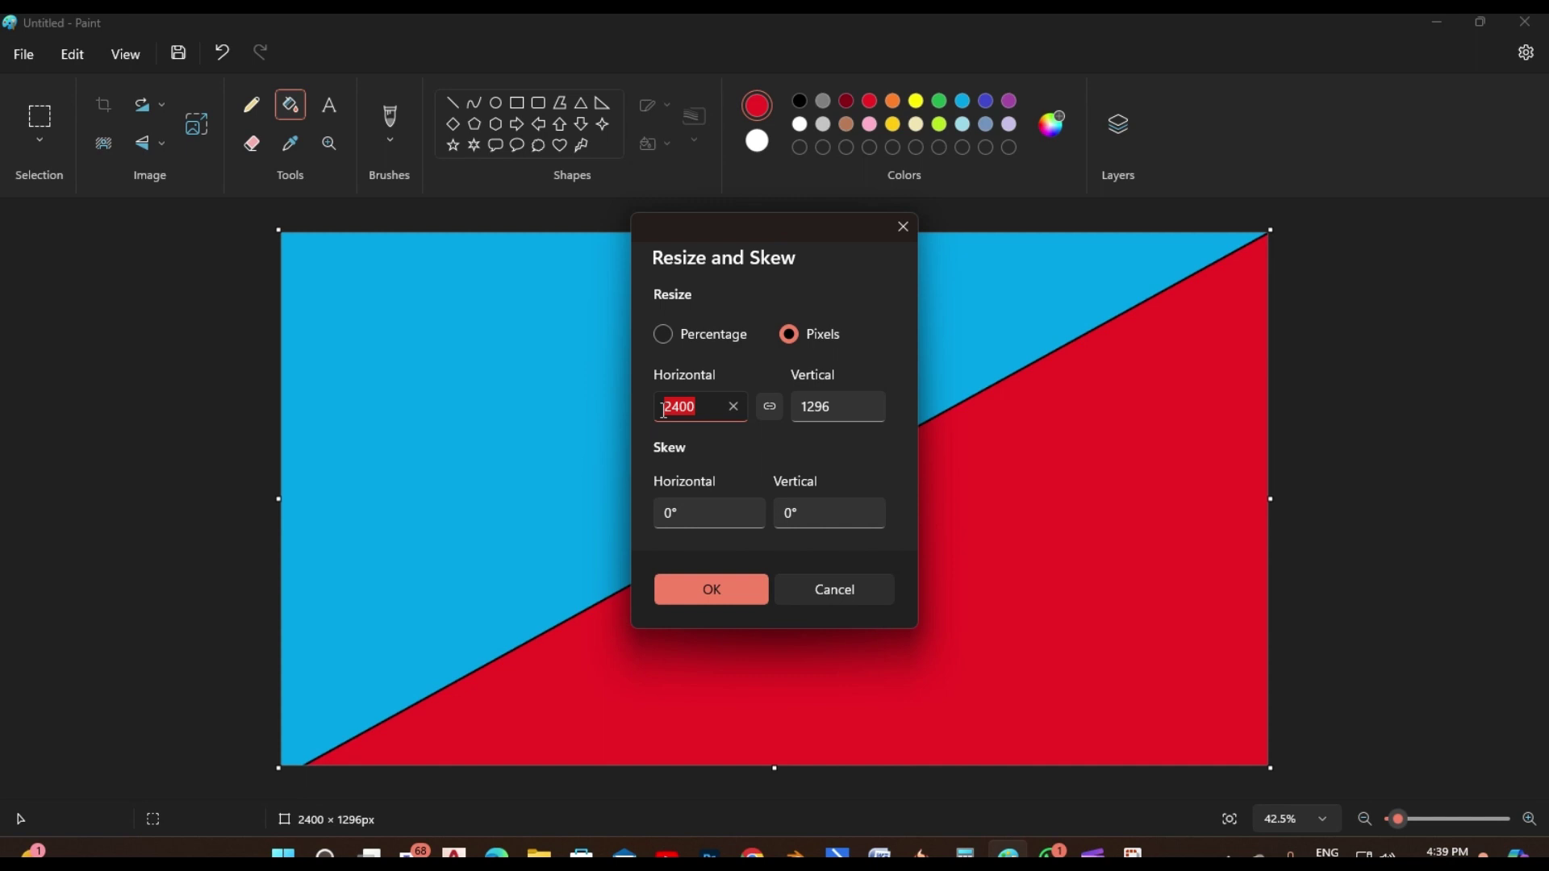
type("1")
left_click(729, 594)
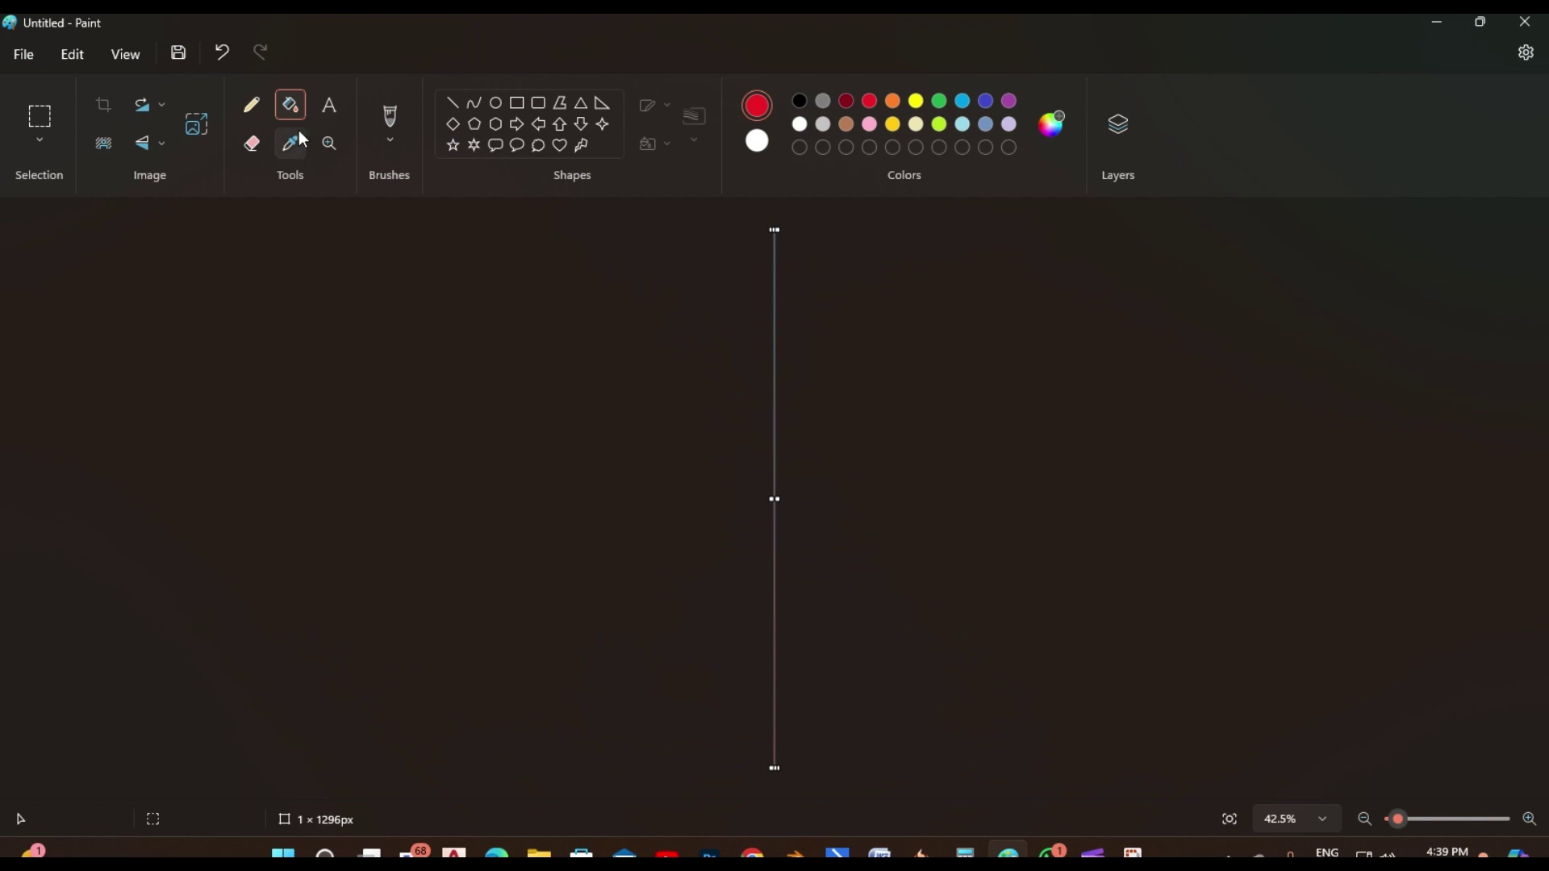
Stretch the image to a width of 2400 pixels without maintaining the aspect ratio, spreading its colours into a vertical gradient
left_click(197, 133)
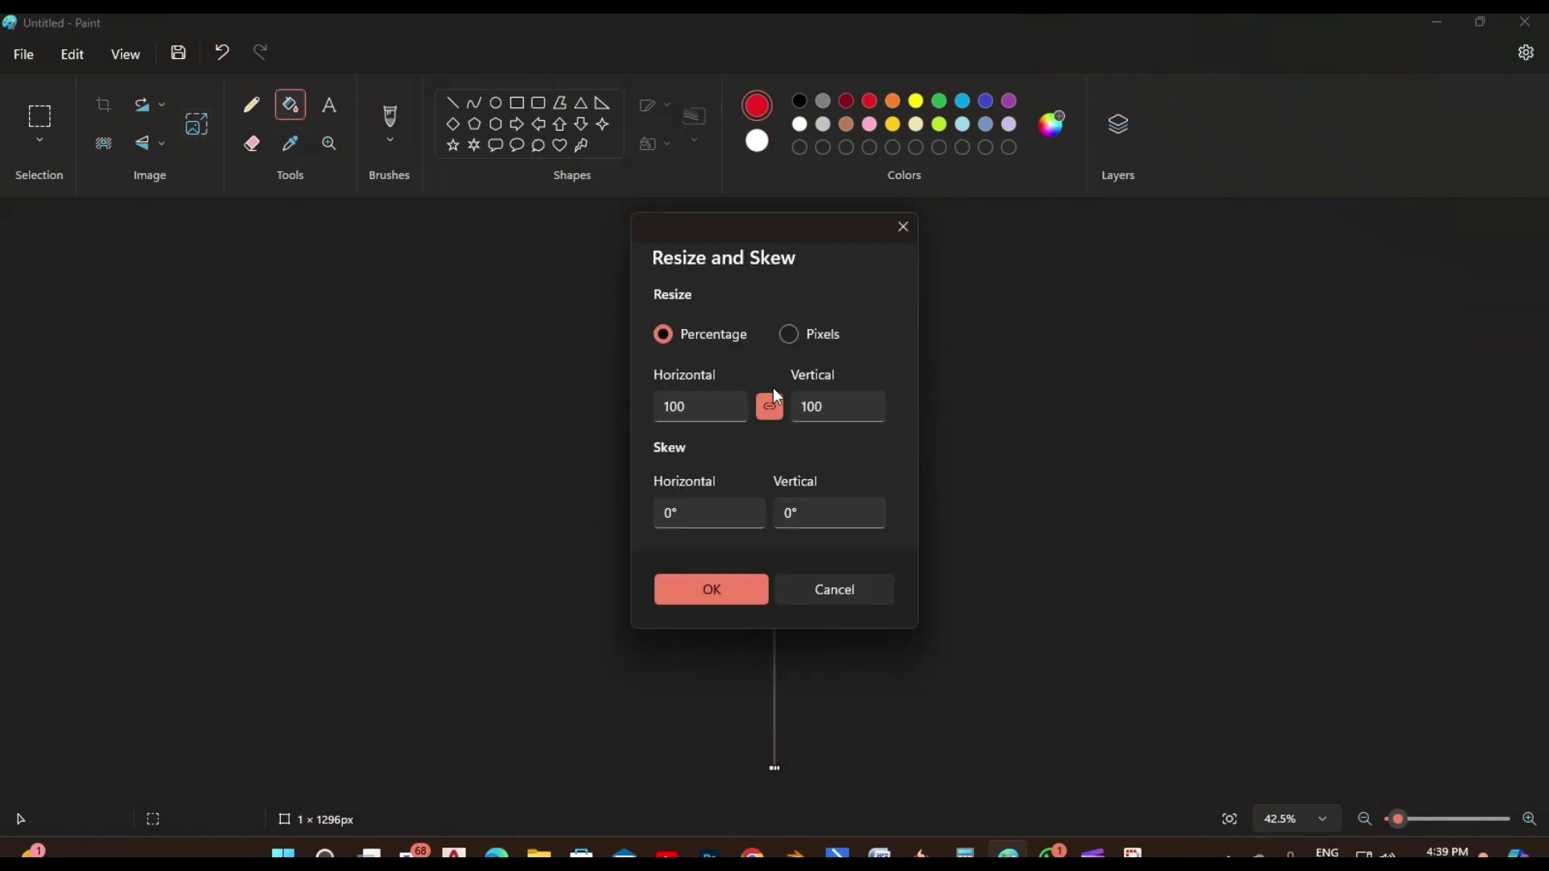
left_click(789, 336)
left_click(668, 410)
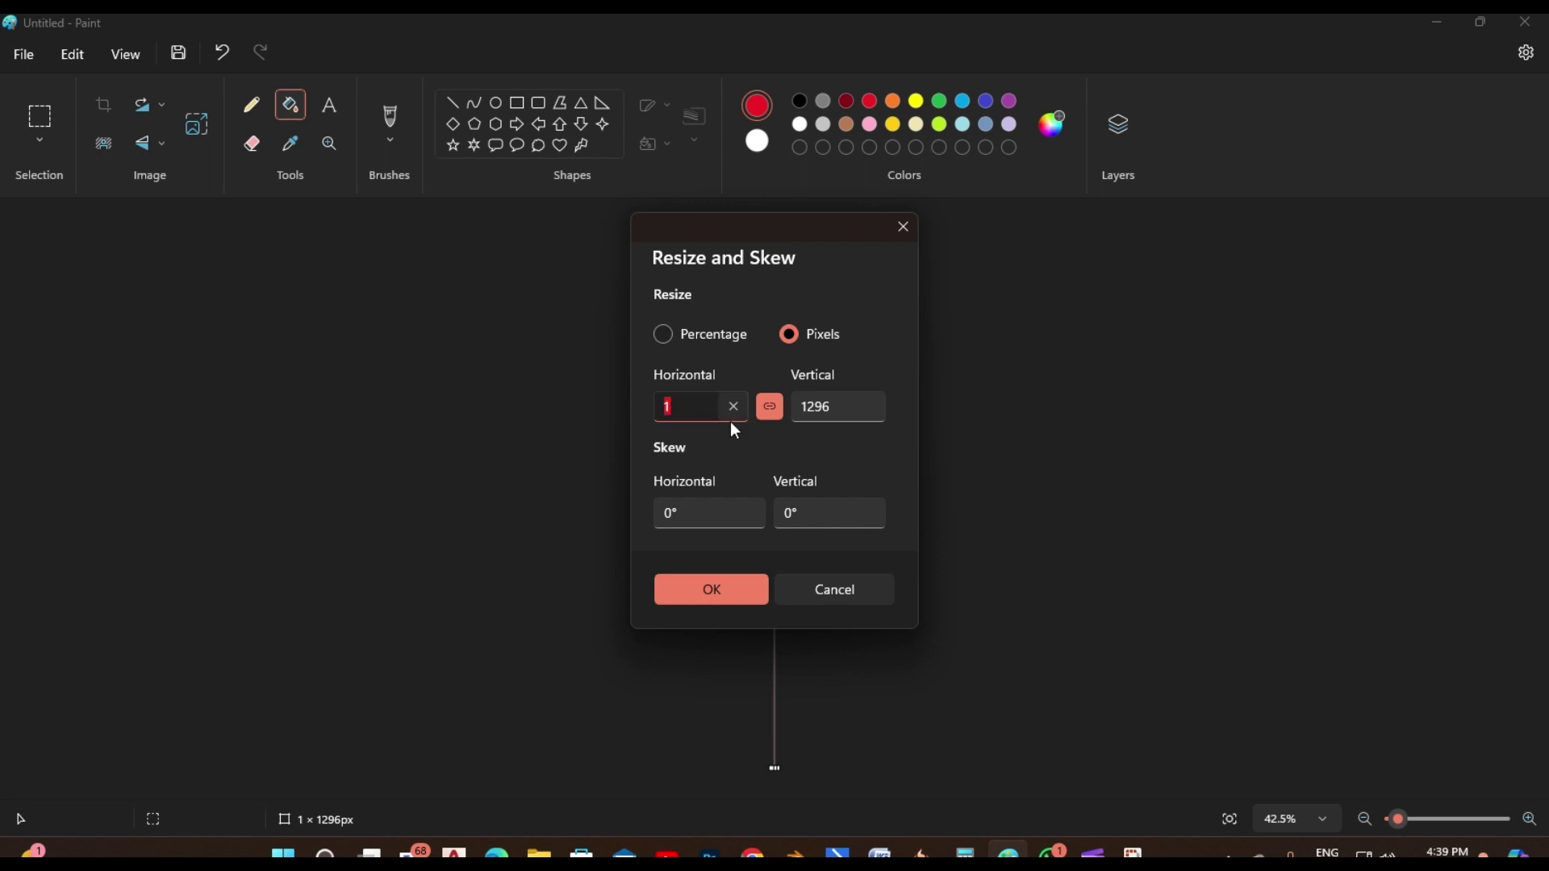
type("2400")
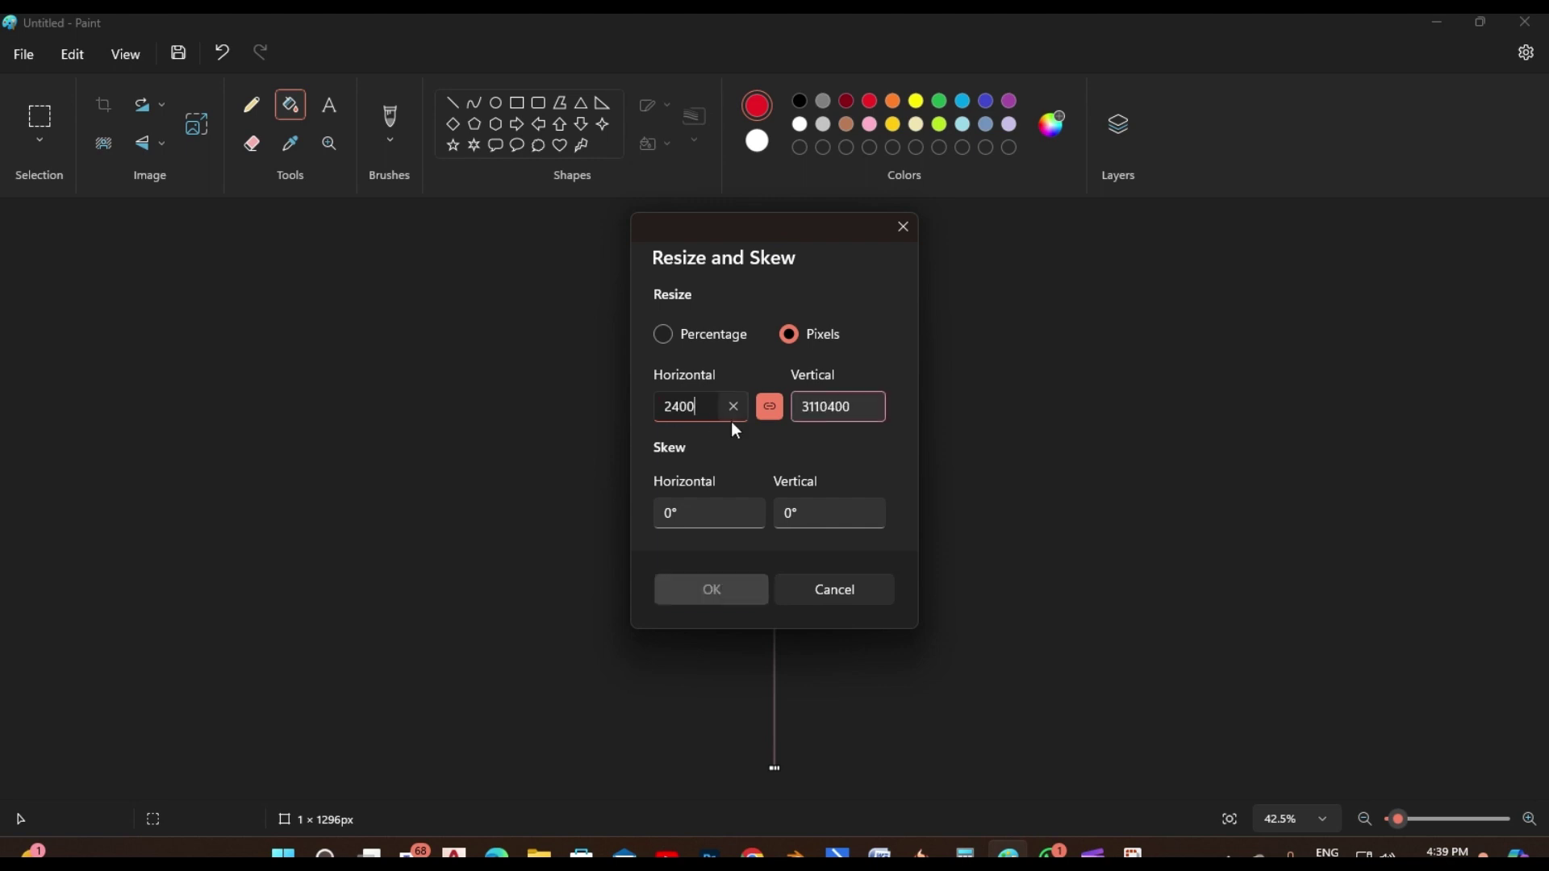
key("ctrl+z")
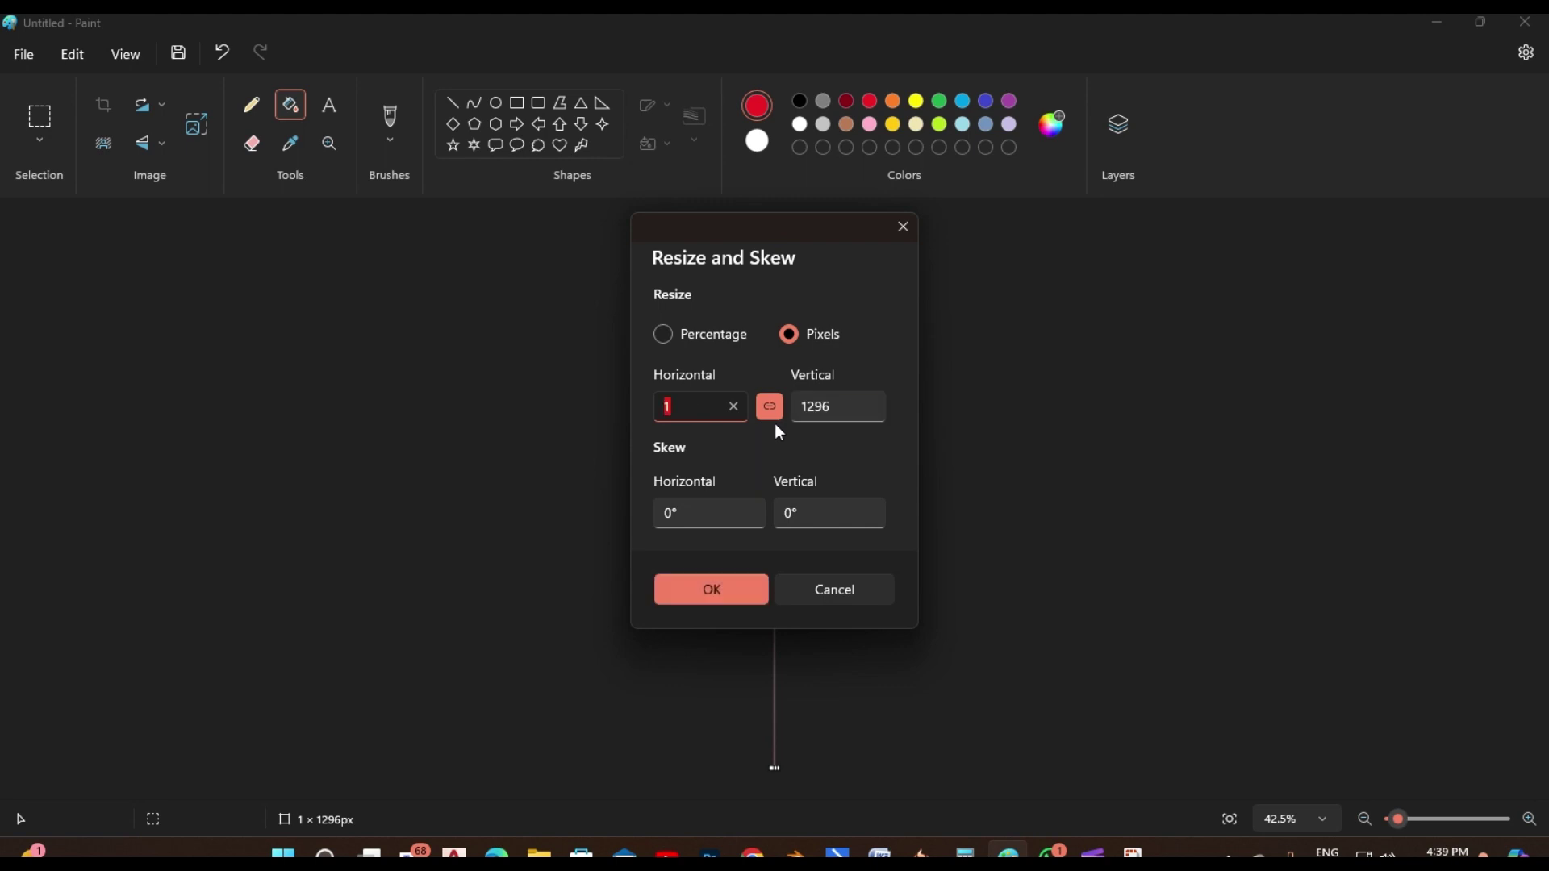
left_click(768, 409)
left_click(709, 588)
scroll(678, 494, "down", 2)
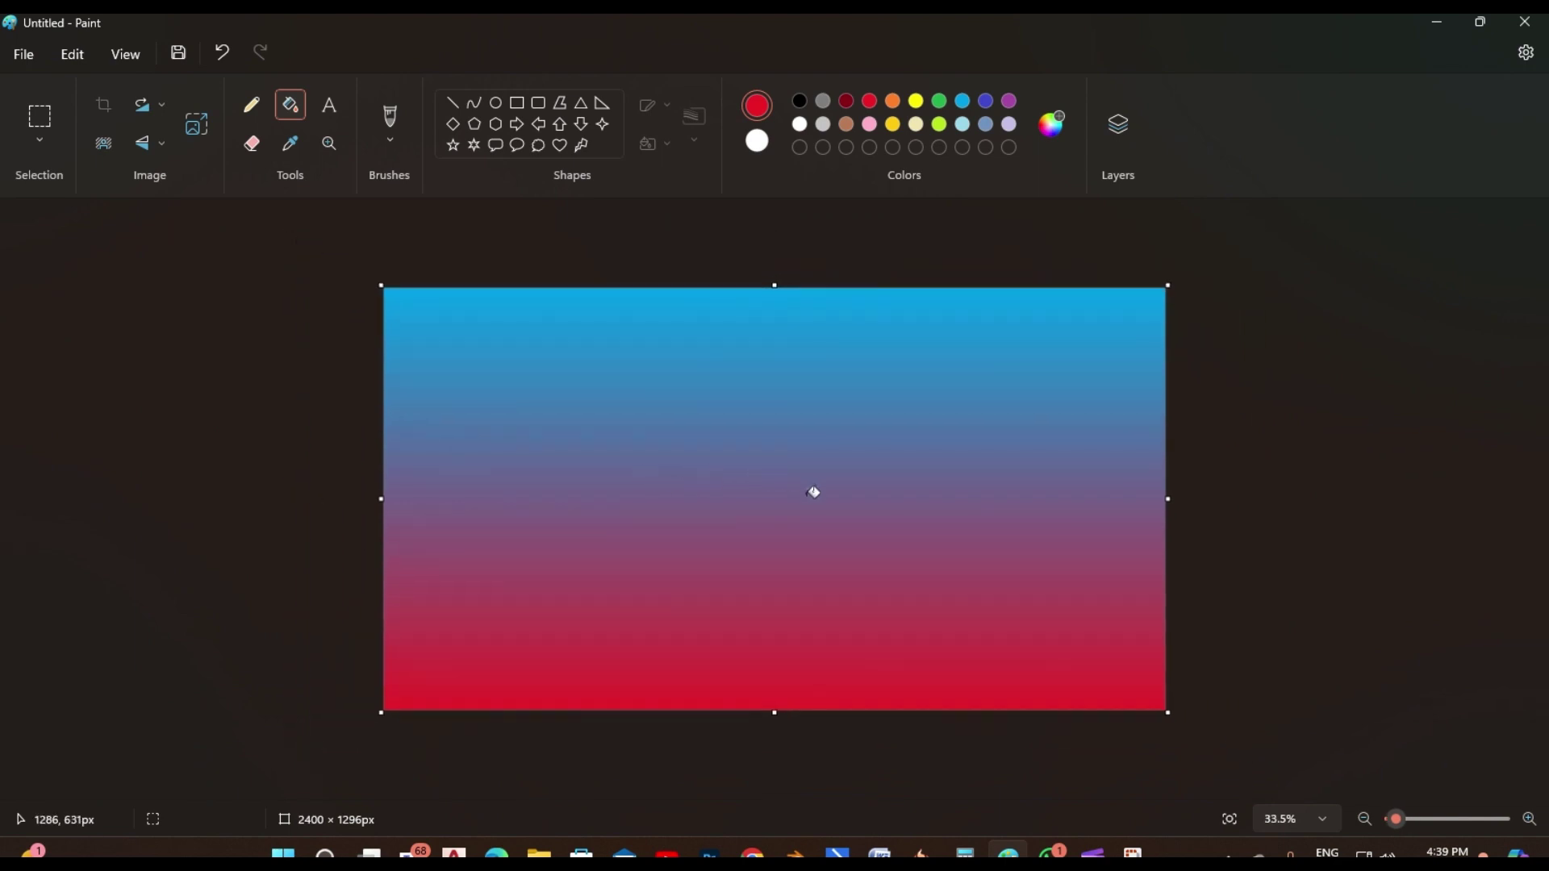
scroll(813, 492, "up", 2)
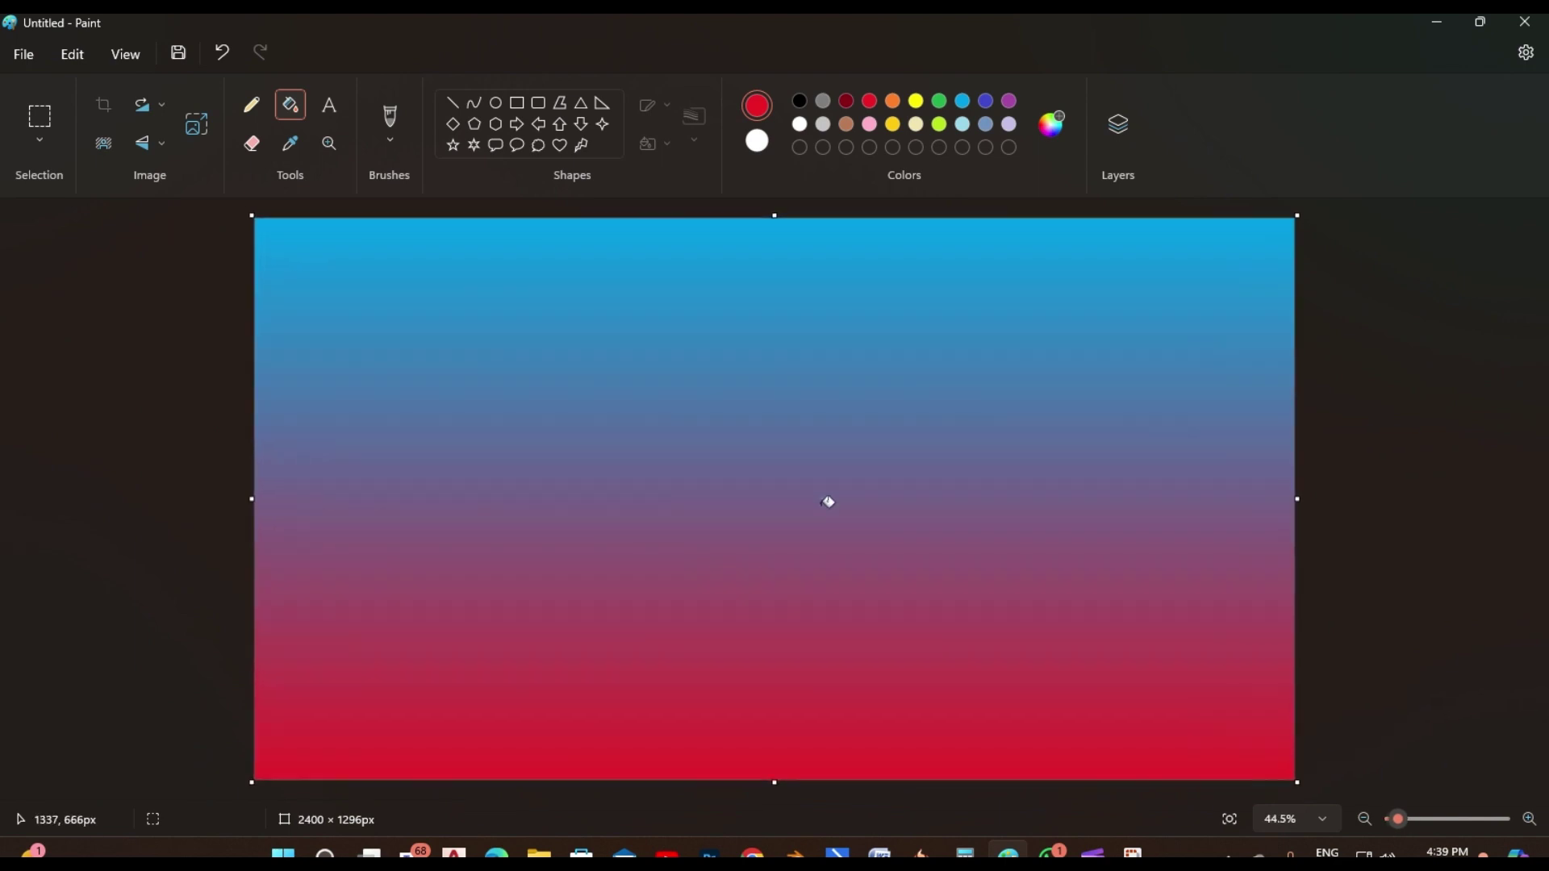
scroll(829, 502, "down", 1)
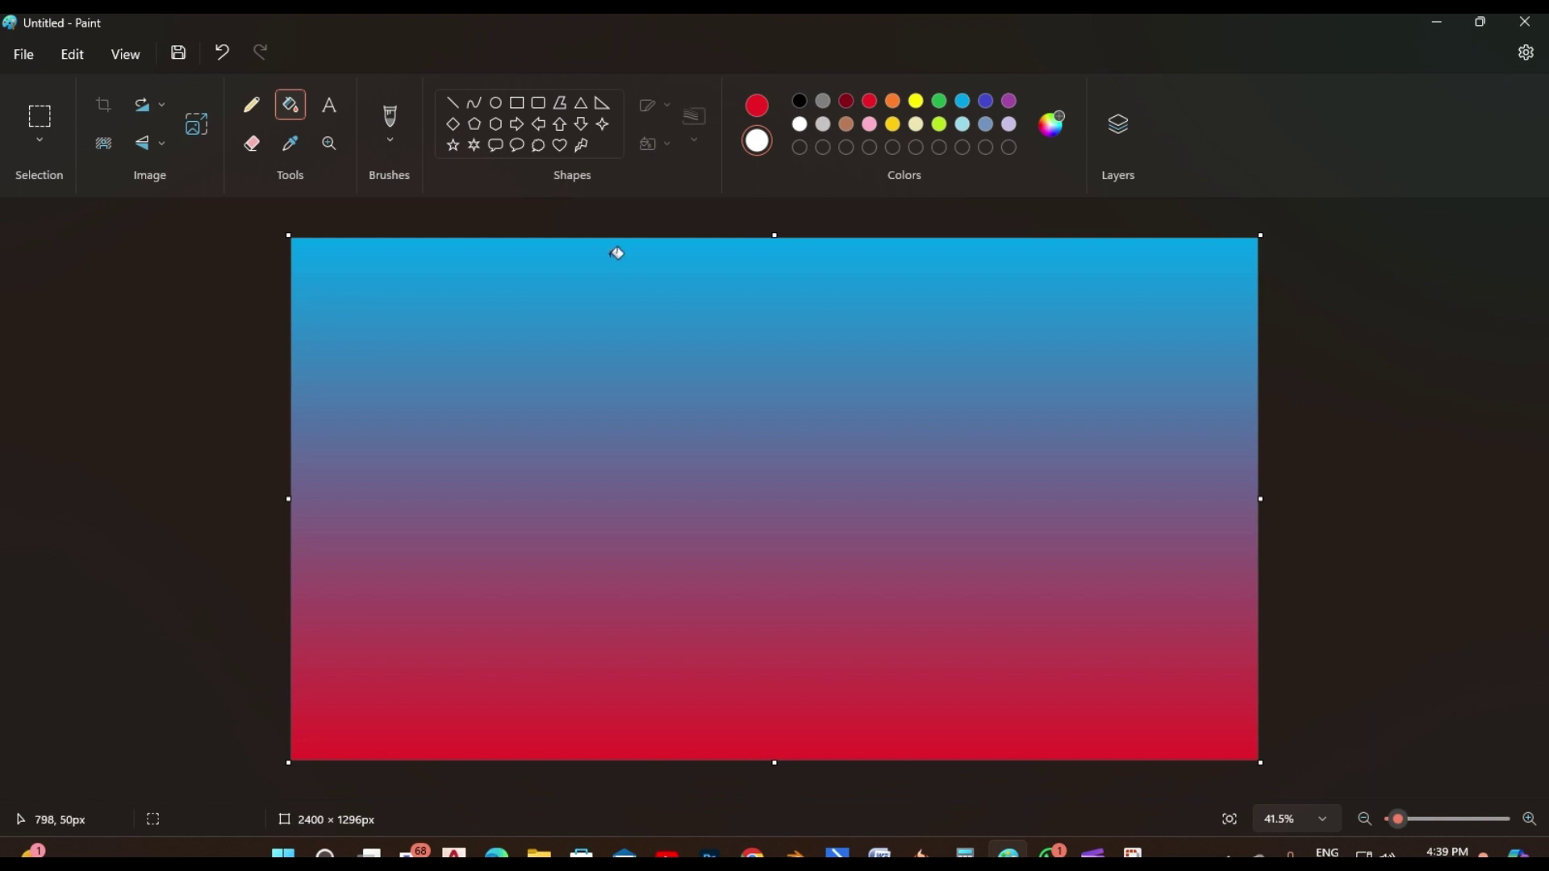
Set up the Oval shape with no outline and a solid white fill
left_click(601, 323)
left_click(497, 104)
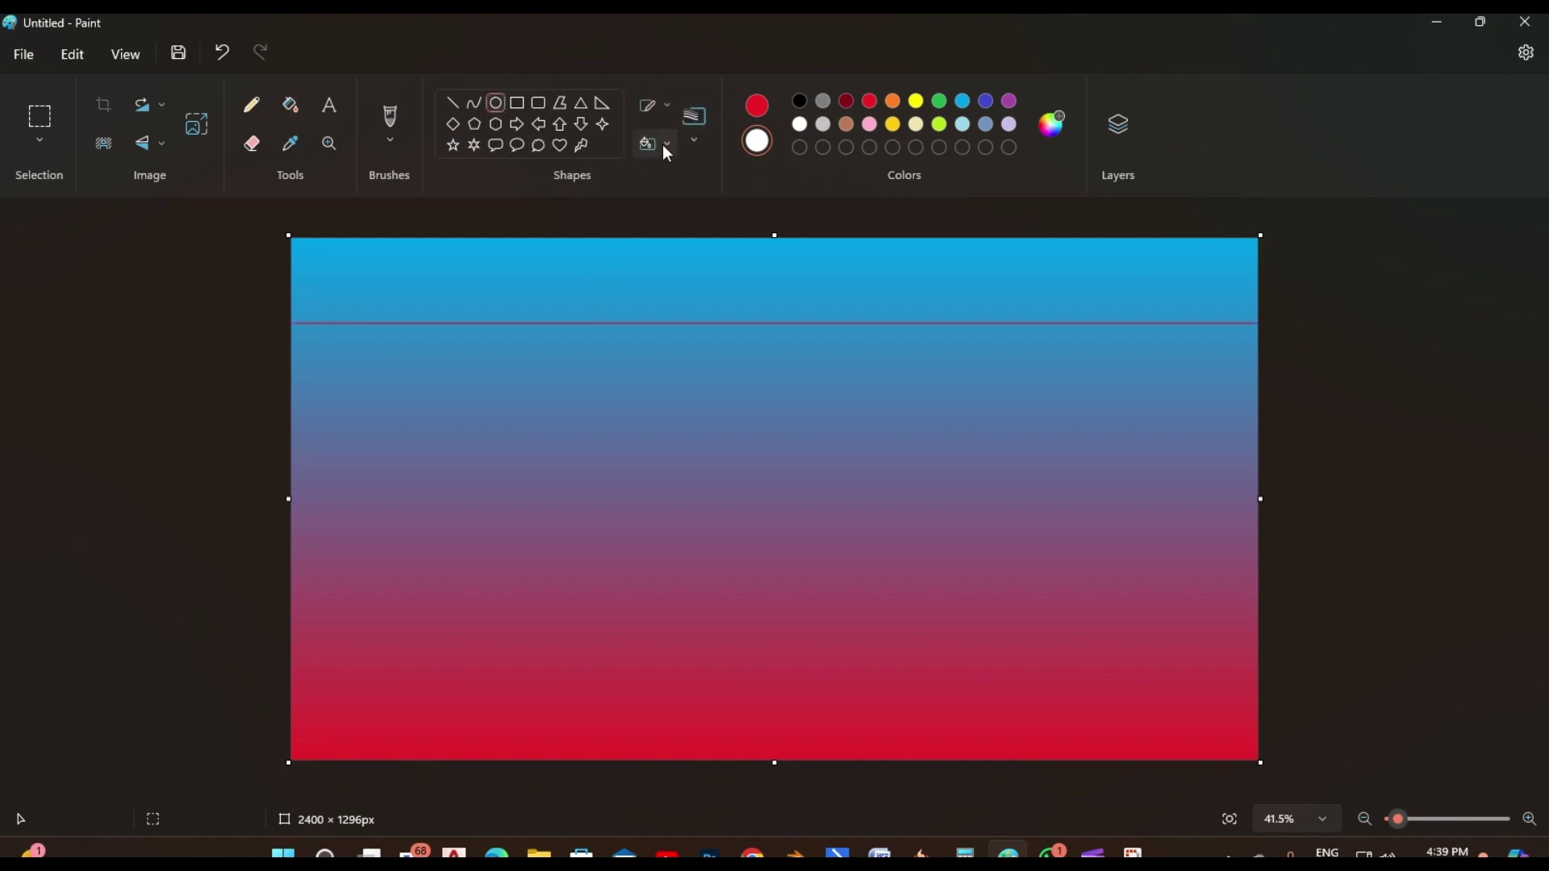
left_click(662, 144)
left_click(660, 195)
left_click(666, 120)
left_click(667, 190)
left_click(671, 117)
left_click(674, 147)
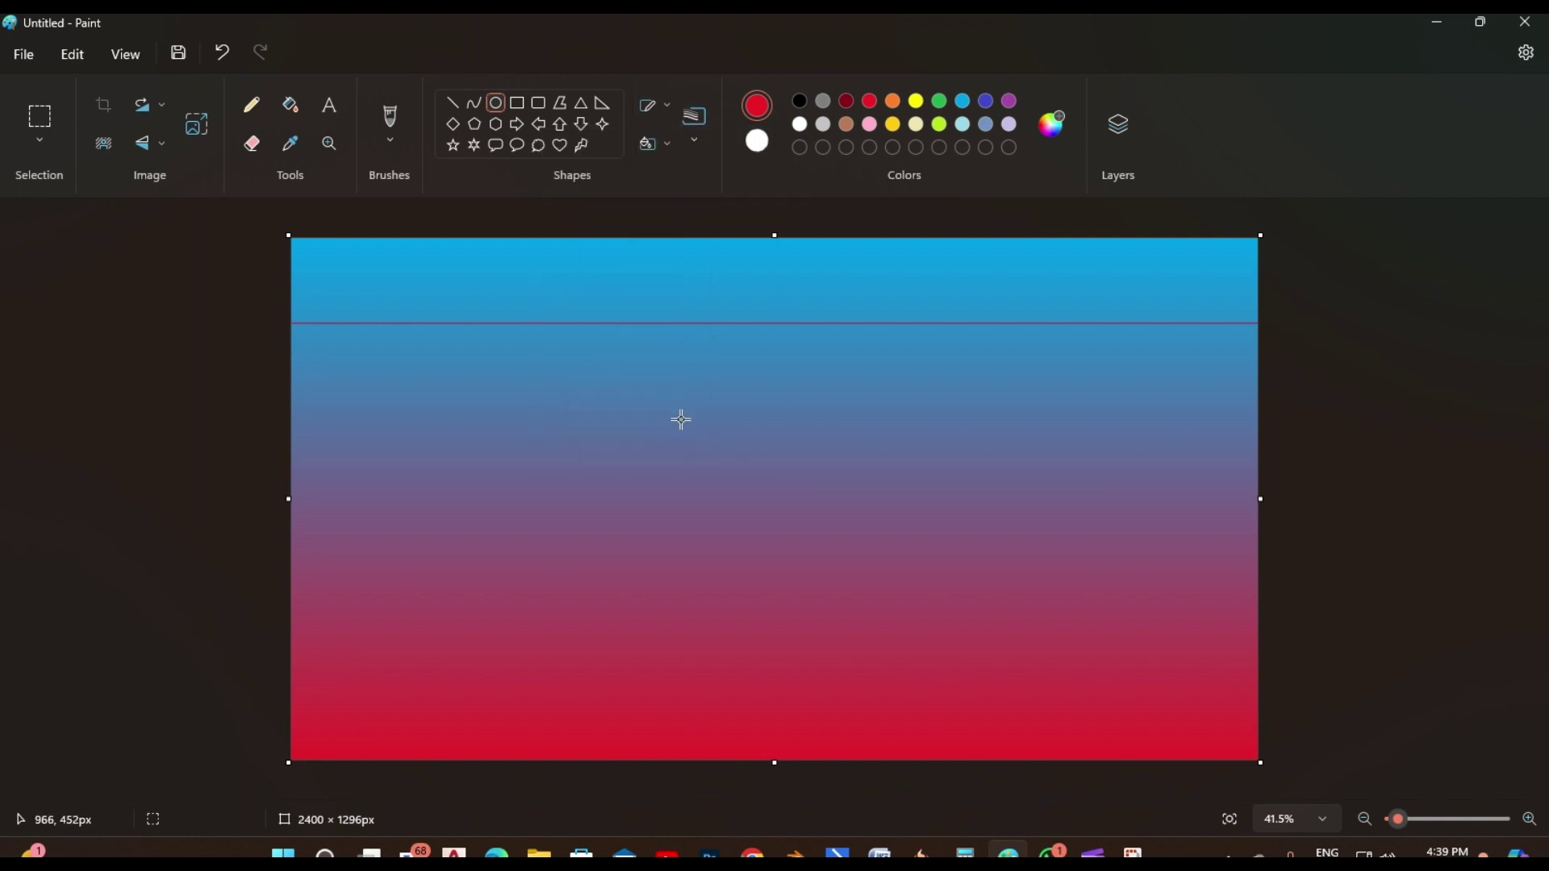
Try a white circle near the canvas centre, and undo it along with the stray line across the sky
left_click_drag(708, 421, 879, 604)
left_click_drag(759, 494, 716, 453)
left_click(609, 543)
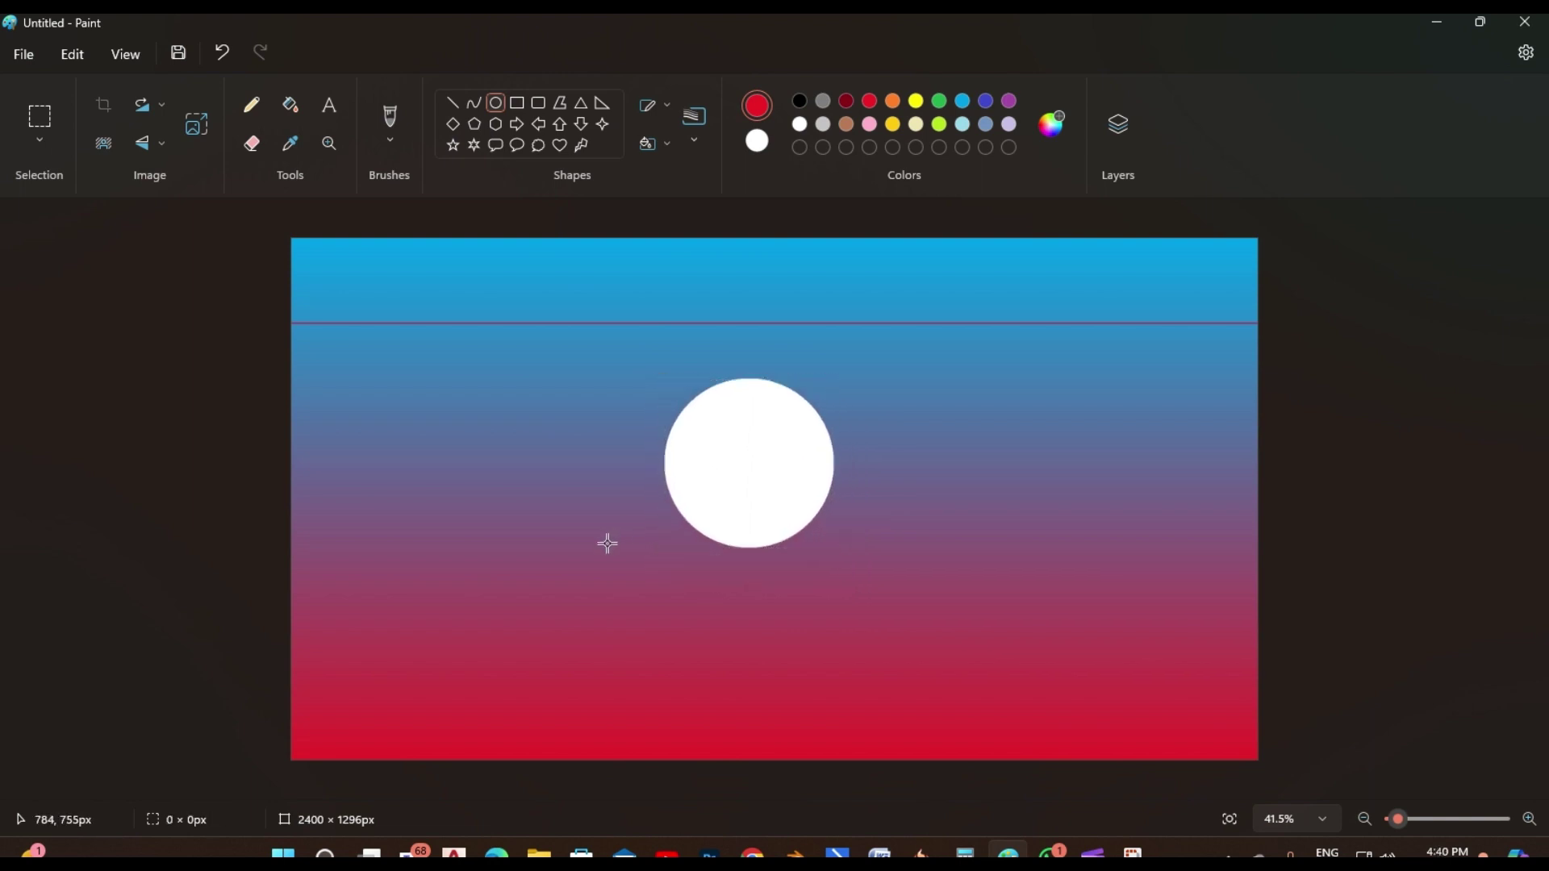
key("ctrl+z")
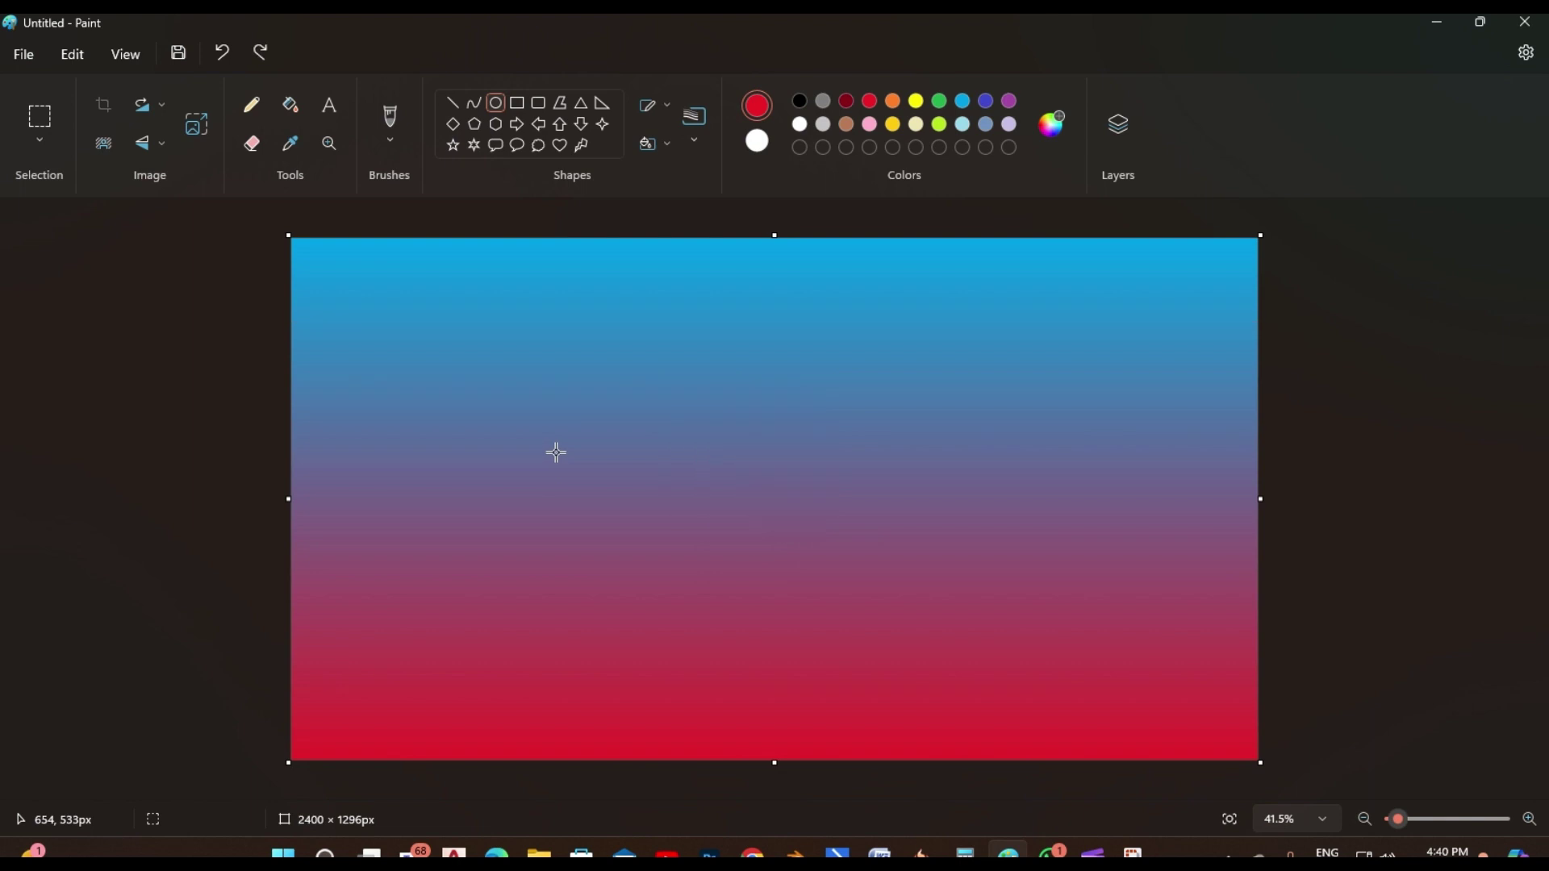
Draw a white circle of about 356 × 356 px as the sun and place it slightly right of the canvas centre
left_click_drag(698, 358, 844, 616)
left_click_drag(767, 439, 827, 493)
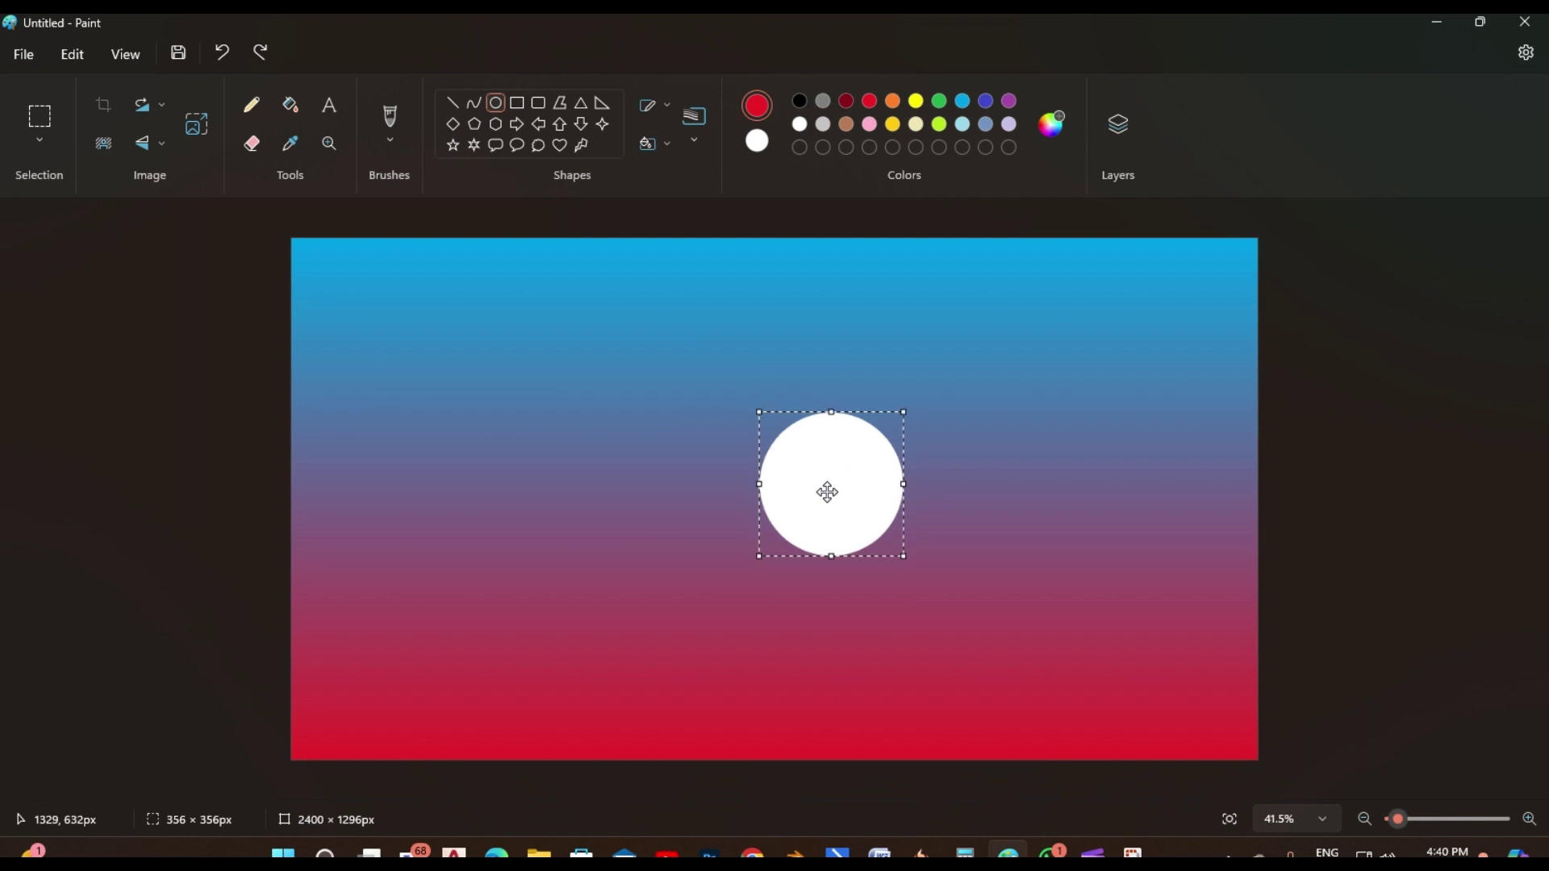
left_click_drag(826, 492, 823, 467)
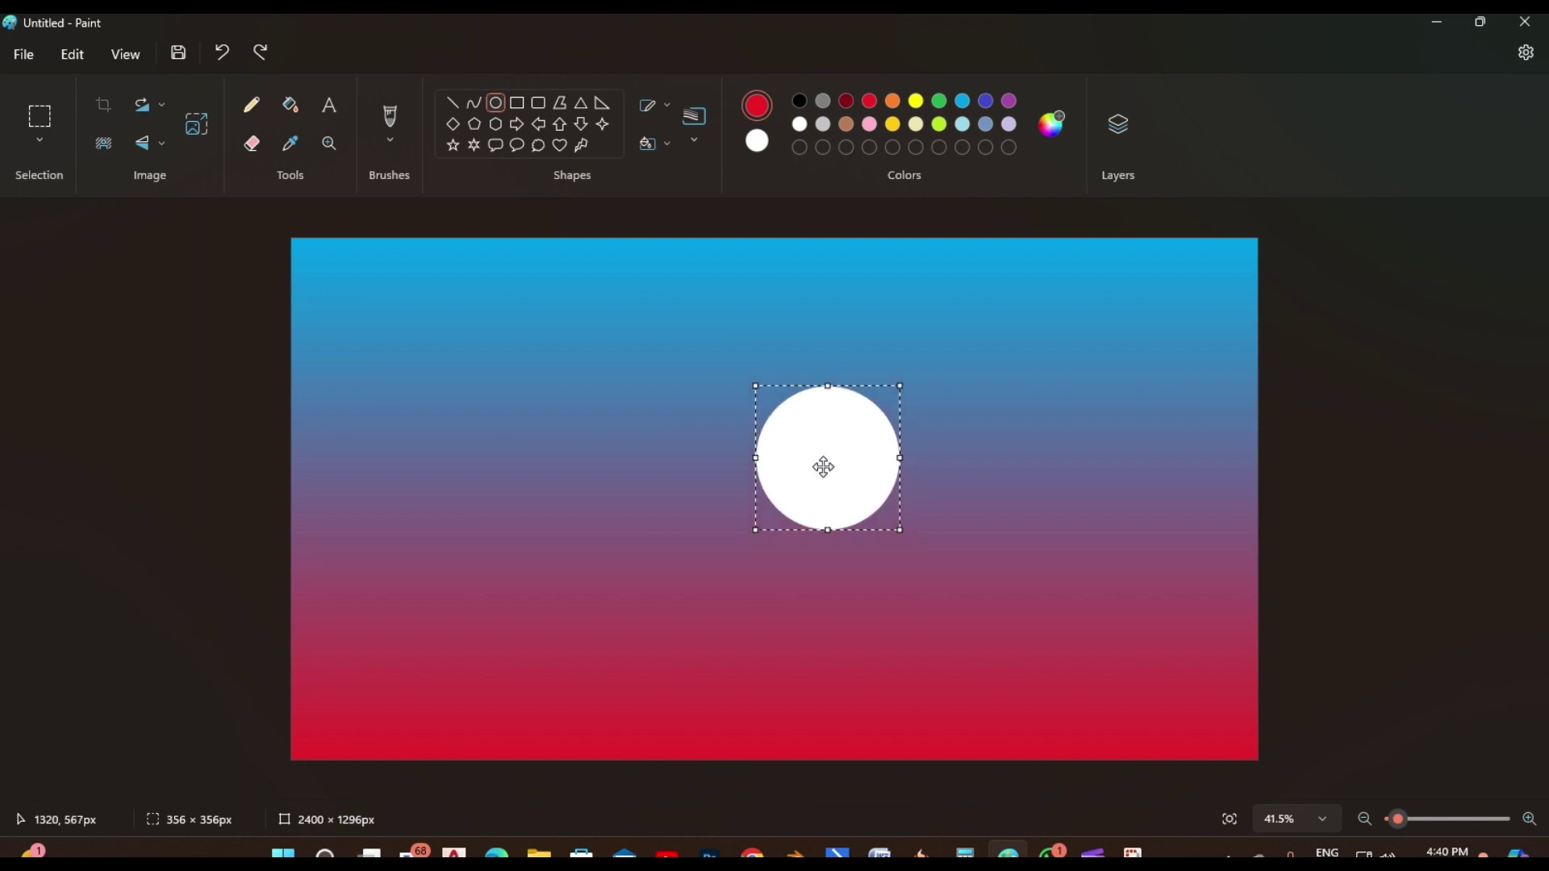
left_click(889, 554)
Paint the remaining blue patch at the lower right of the mountain black
scroll(895, 618, "up", 3)
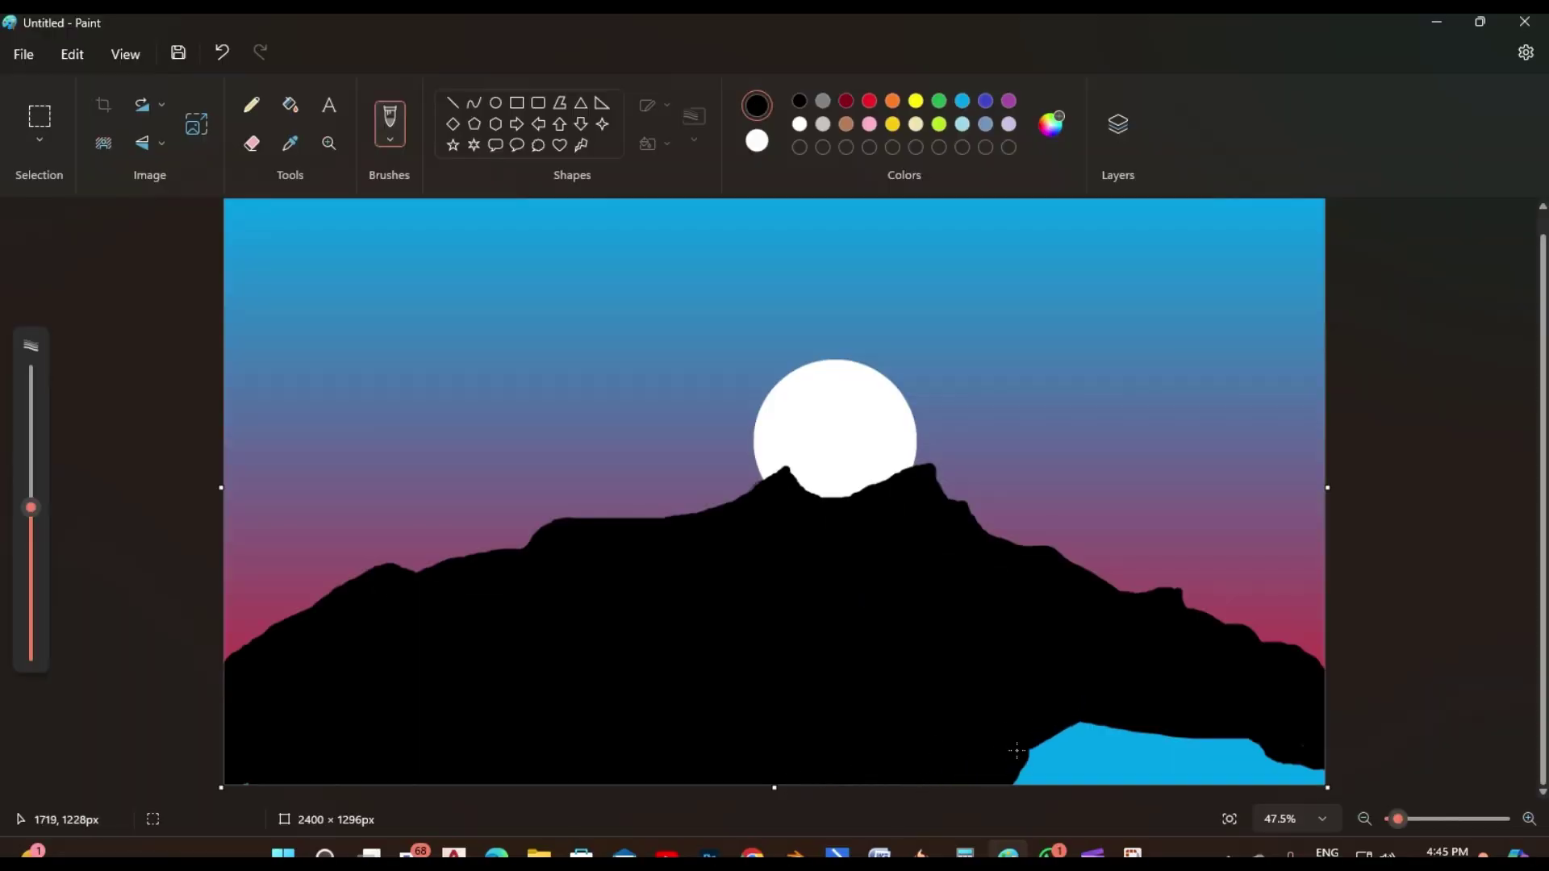
mouse_move(1016, 751)
left_mouse_down()
mouse_move(1153, 716)
mouse_move(1327, 751)
mouse_move(1233, 732)
mouse_move(982, 792)
mouse_move(1080, 740)
mouse_move(1276, 756)
mouse_move(1177, 770)
mouse_move(1272, 765)
left_mouse_up()
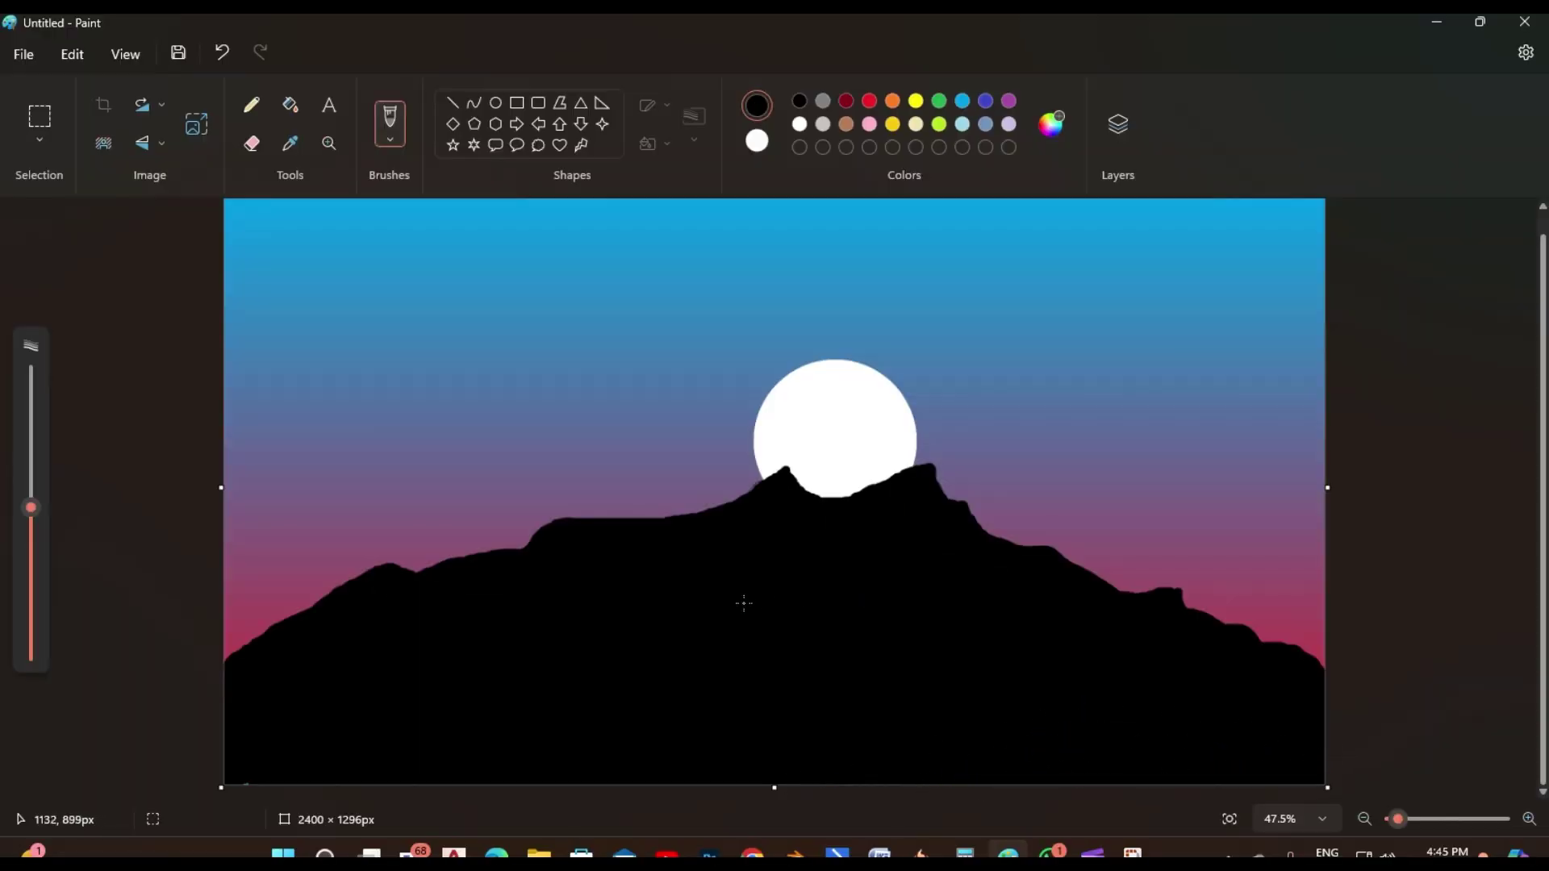
scroll(744, 603, "up", 2)
Spray white speckles across the black mountain using the Airbrush at a large size
left_click(390, 139)
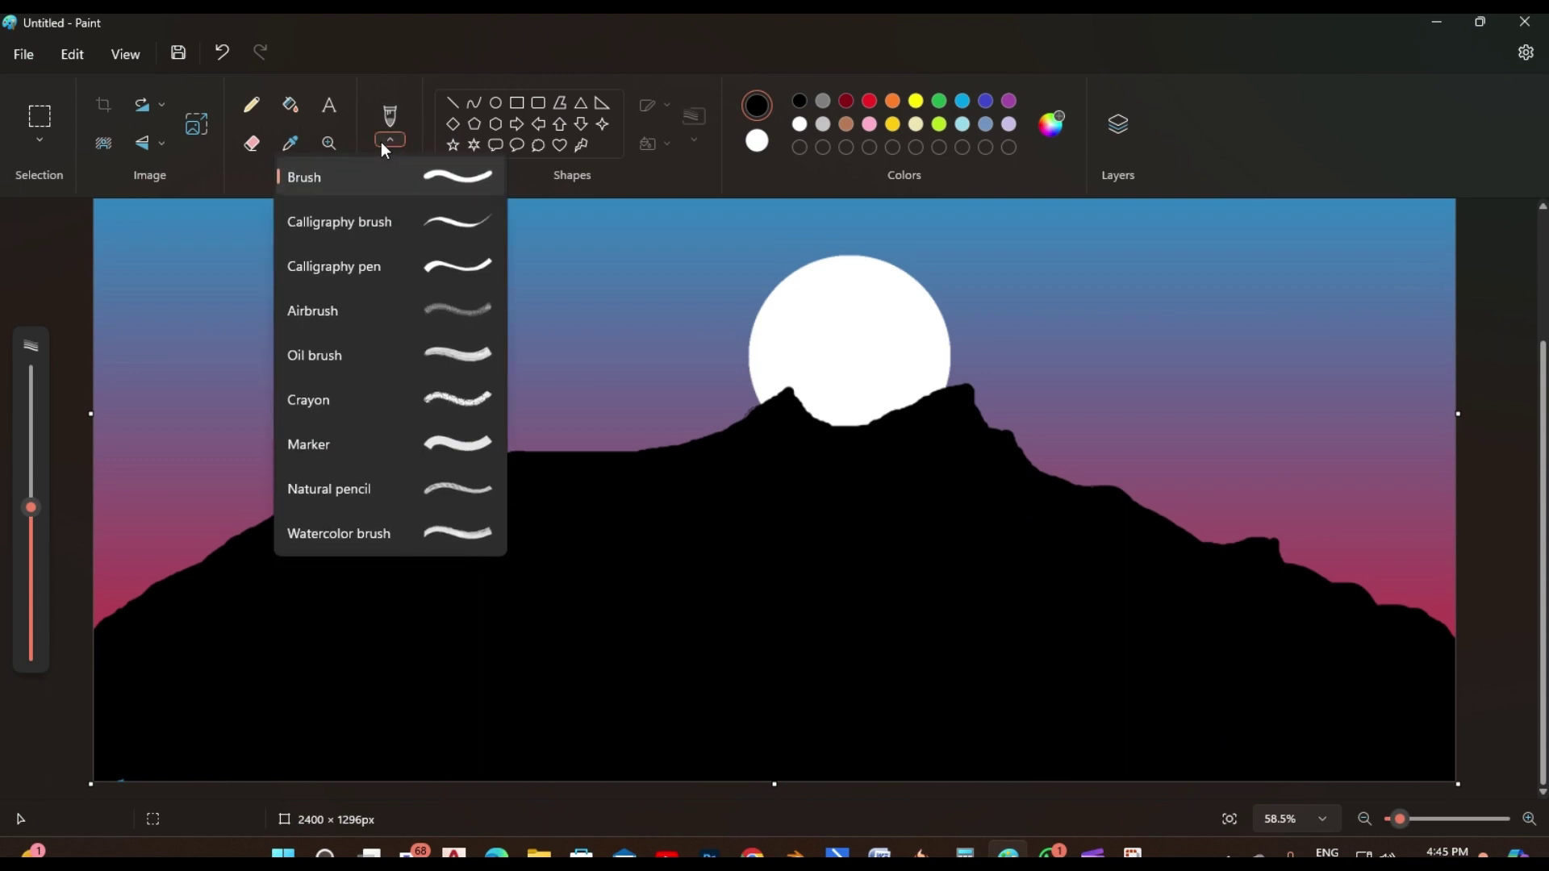
left_click(384, 143)
left_click(380, 138)
left_click(428, 310)
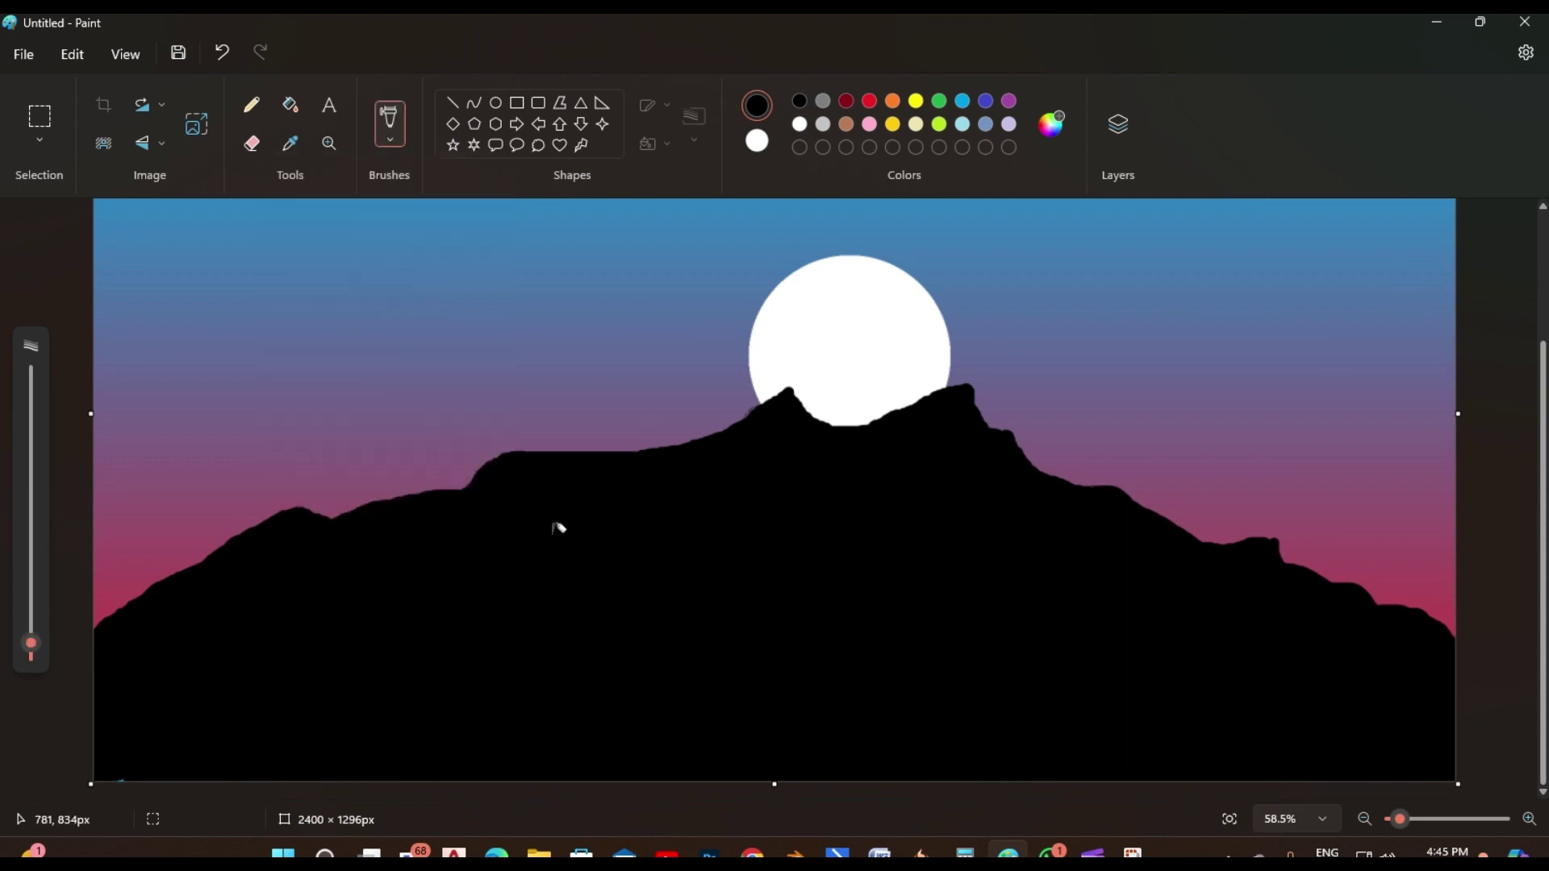
left_click(799, 124)
scroll(726, 425, "down", 2)
scroll(726, 425, "up", 1)
left_click_drag(31, 643, 31, 461)
mouse_move(641, 565)
left_mouse_down()
mouse_move(183, 747)
mouse_move(494, 652)
mouse_move(919, 573)
mouse_move(1283, 758)
mouse_move(297, 762)
mouse_move(1264, 686)
mouse_move(1177, 762)
left_mouse_up()
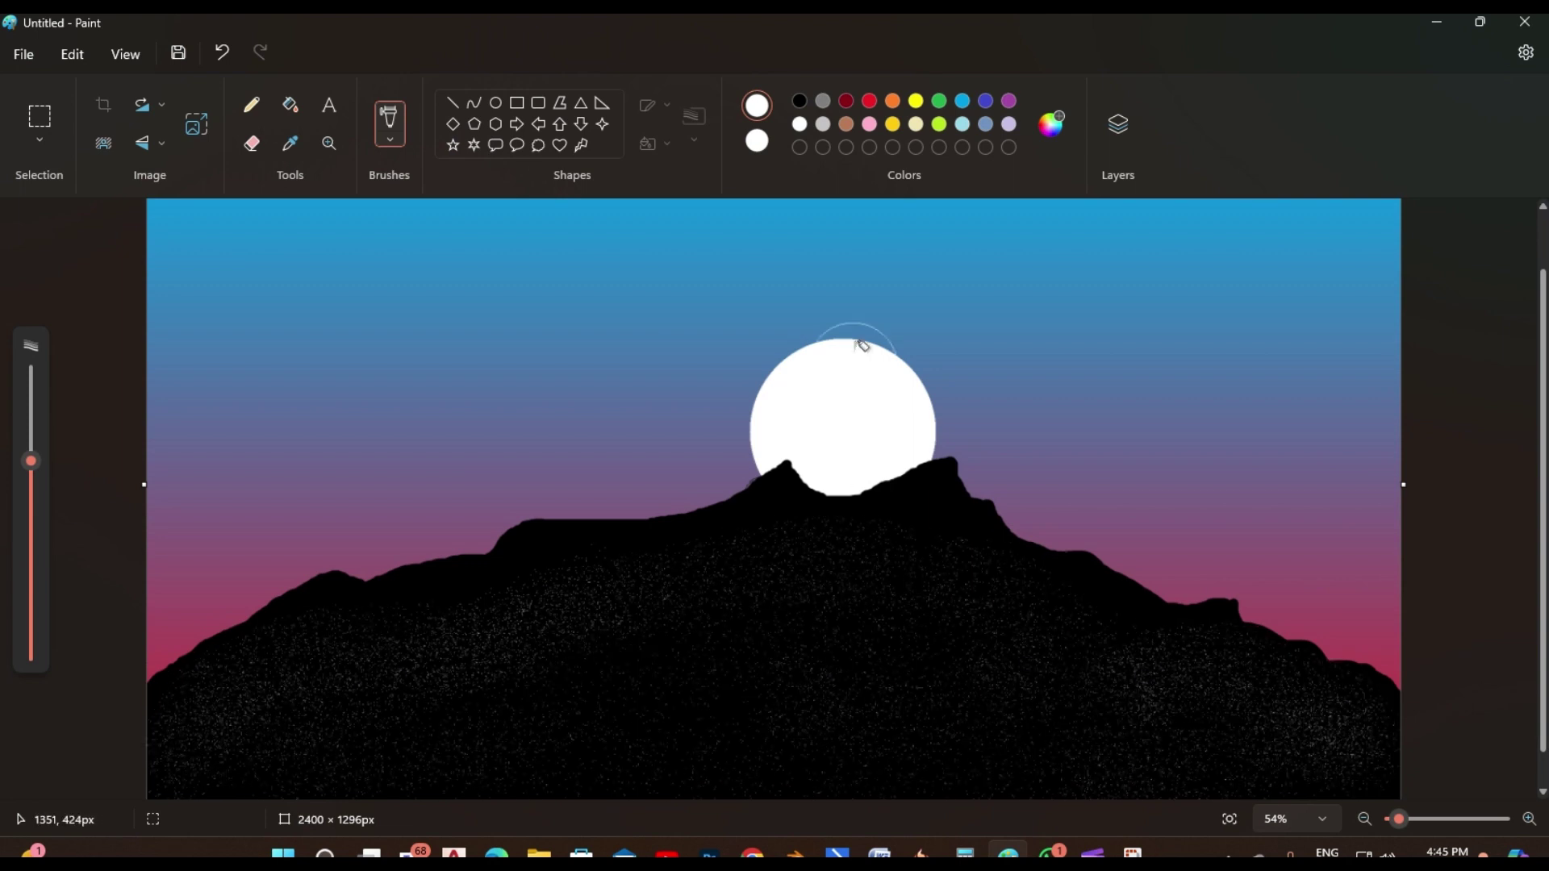
Airbrush green speckles over the mountain and white speckles across the sky on both sides of the sun
left_click(939, 100)
mouse_move(208, 743)
left_mouse_down()
mouse_move(353, 695)
mouse_move(331, 749)
mouse_move(697, 641)
mouse_move(493, 748)
mouse_move(997, 755)
mouse_move(1002, 580)
mouse_move(1153, 630)
mouse_move(1325, 766)
mouse_move(920, 744)
mouse_move(746, 551)
mouse_move(284, 624)
left_mouse_up()
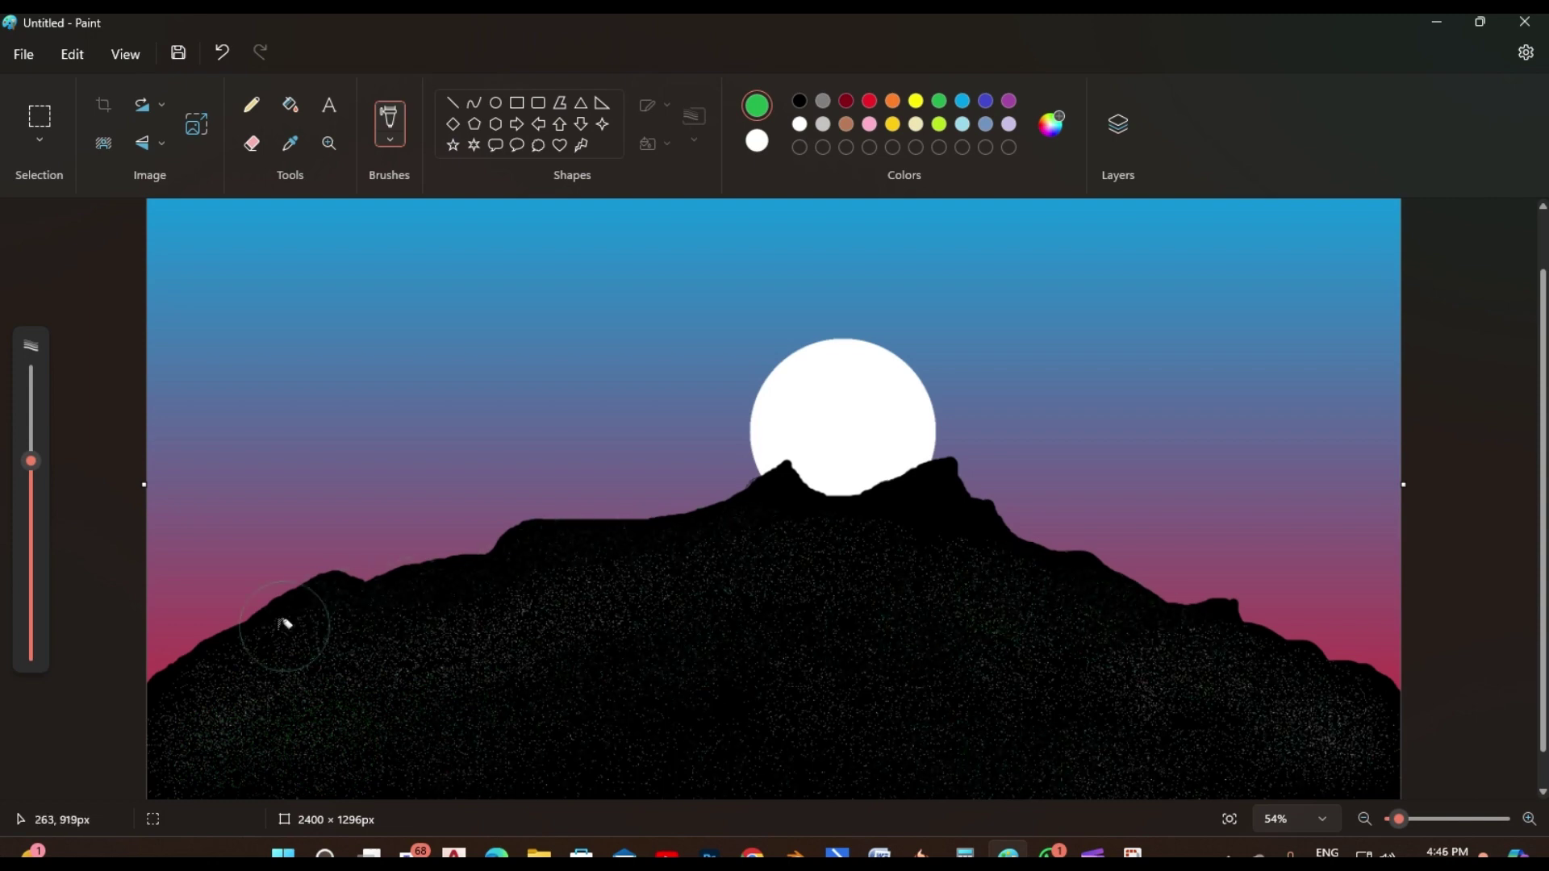
left_click(800, 124)
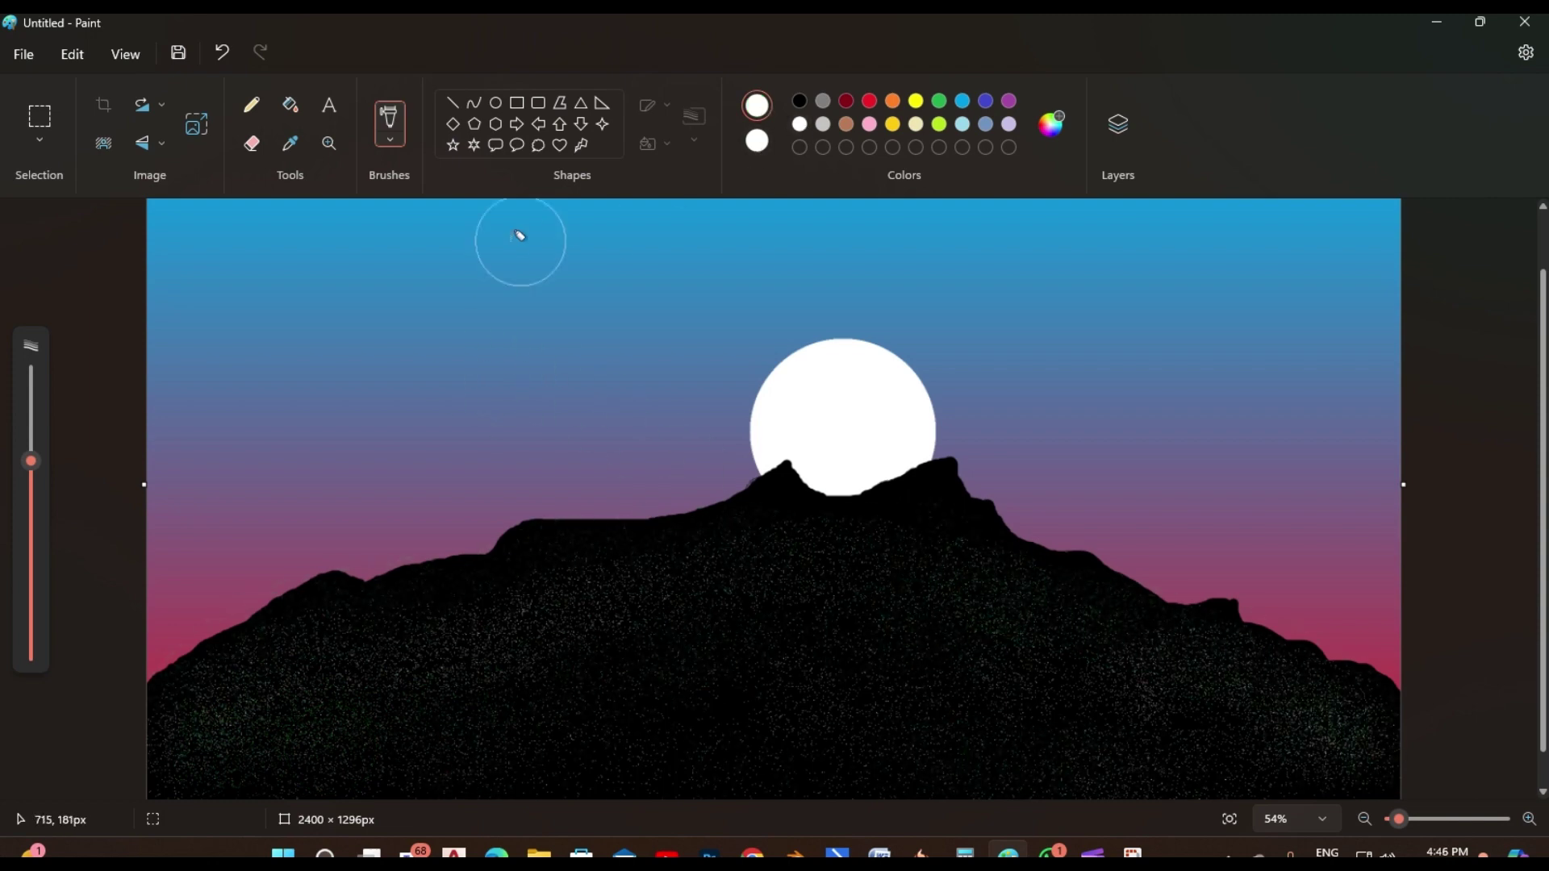
mouse_move(520, 236)
left_mouse_down()
mouse_move(197, 269)
mouse_move(1297, 242)
mouse_move(930, 249)
mouse_move(210, 432)
mouse_move(1027, 301)
mouse_move(1342, 443)
mouse_move(201, 197)
mouse_move(518, 324)
left_mouse_up()
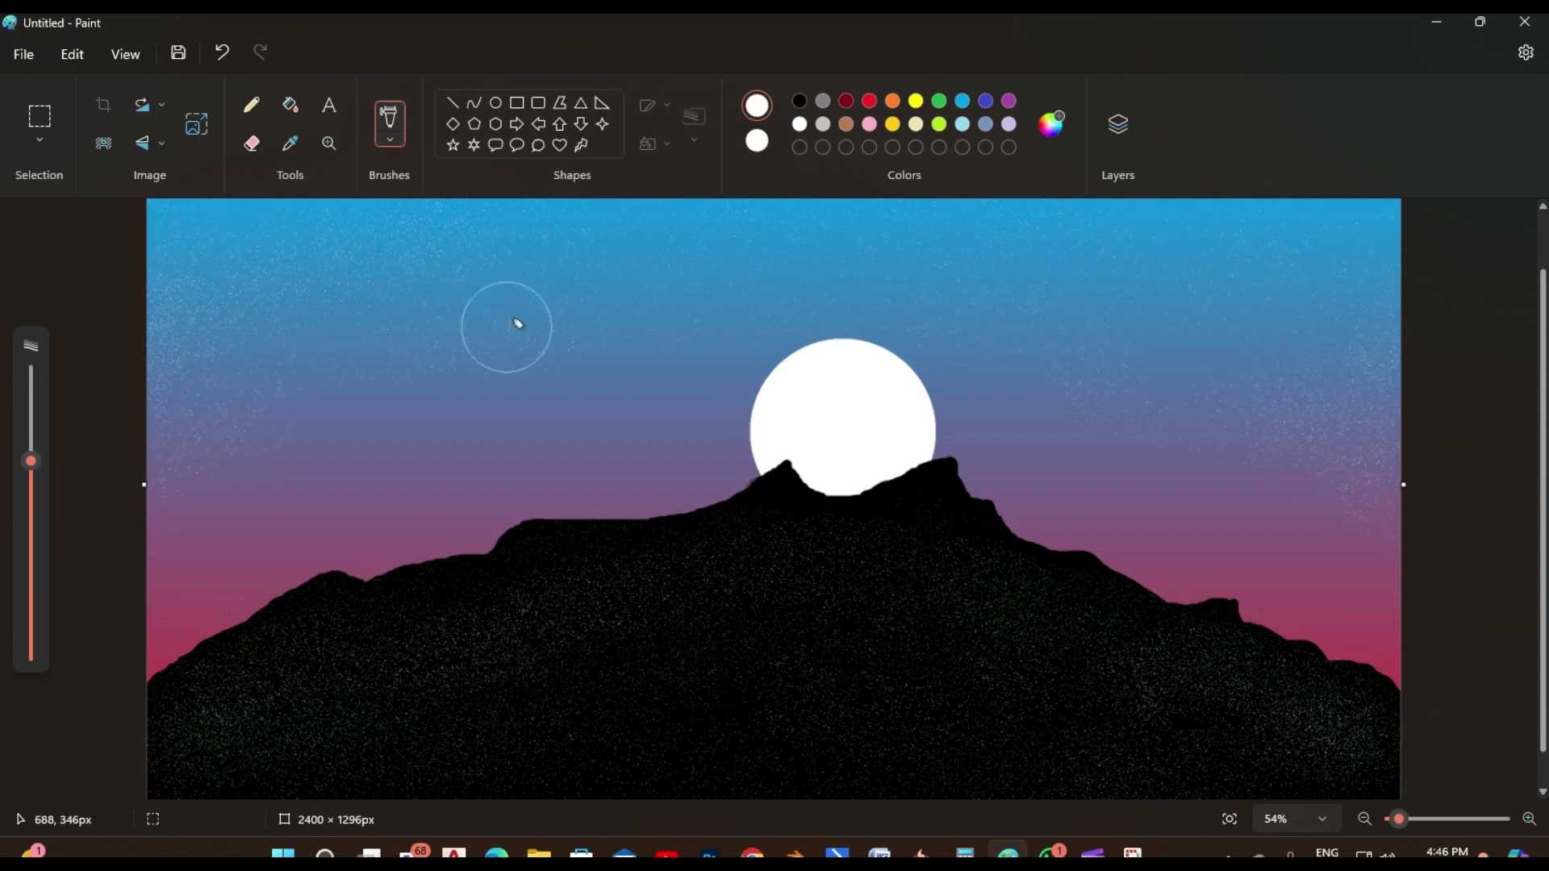
Airbrush denser white streaks with a smaller size, running from the peaks down the mountain slopes
scroll(191, 626, "up", 2)
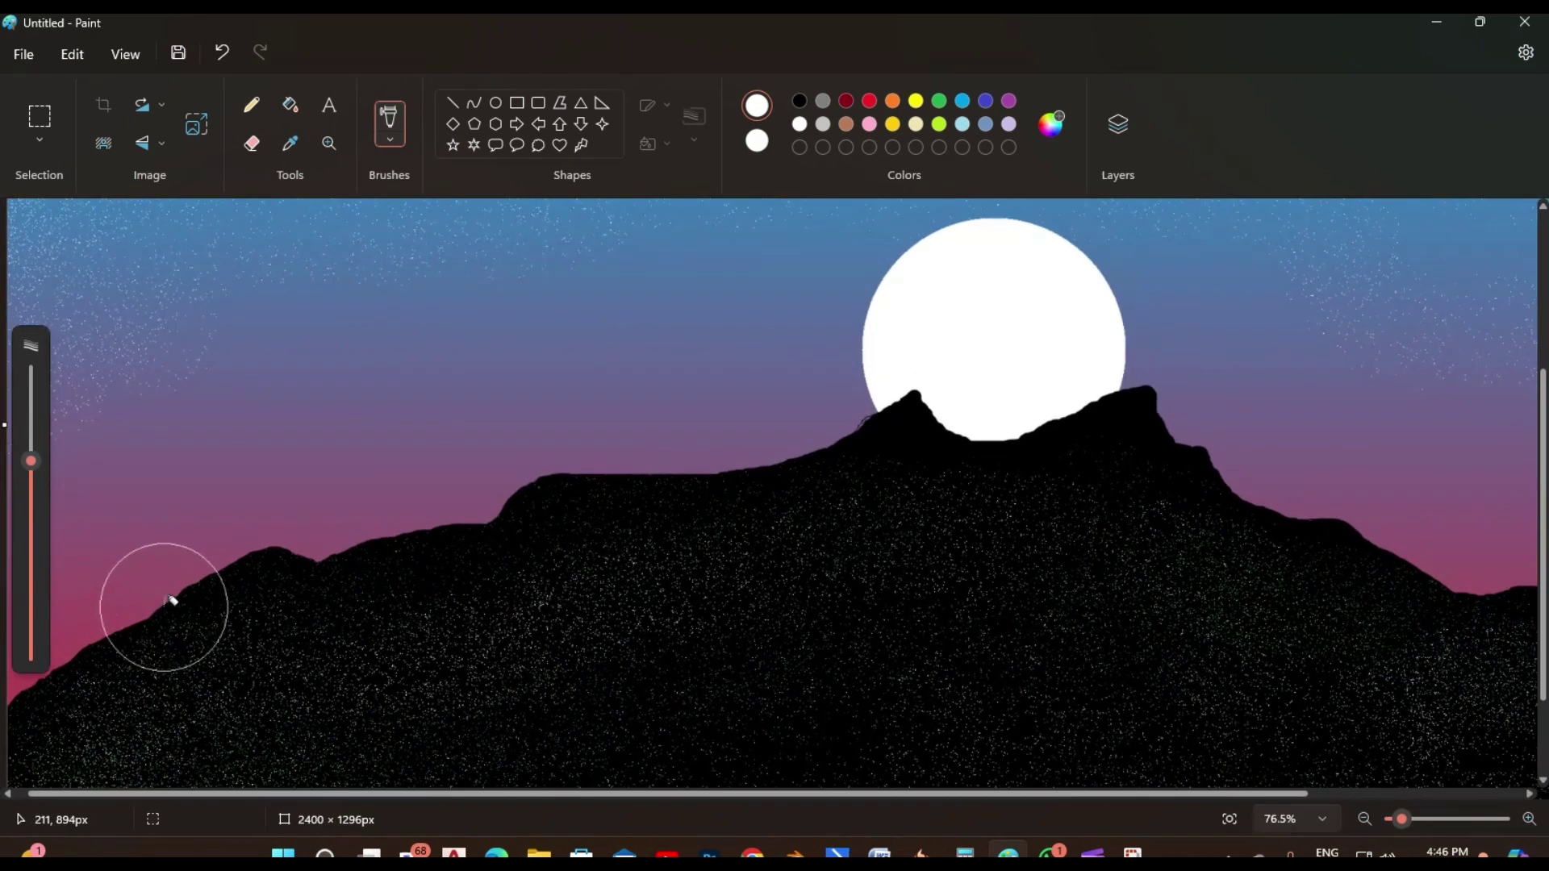
scroll(346, 495, "down", 3)
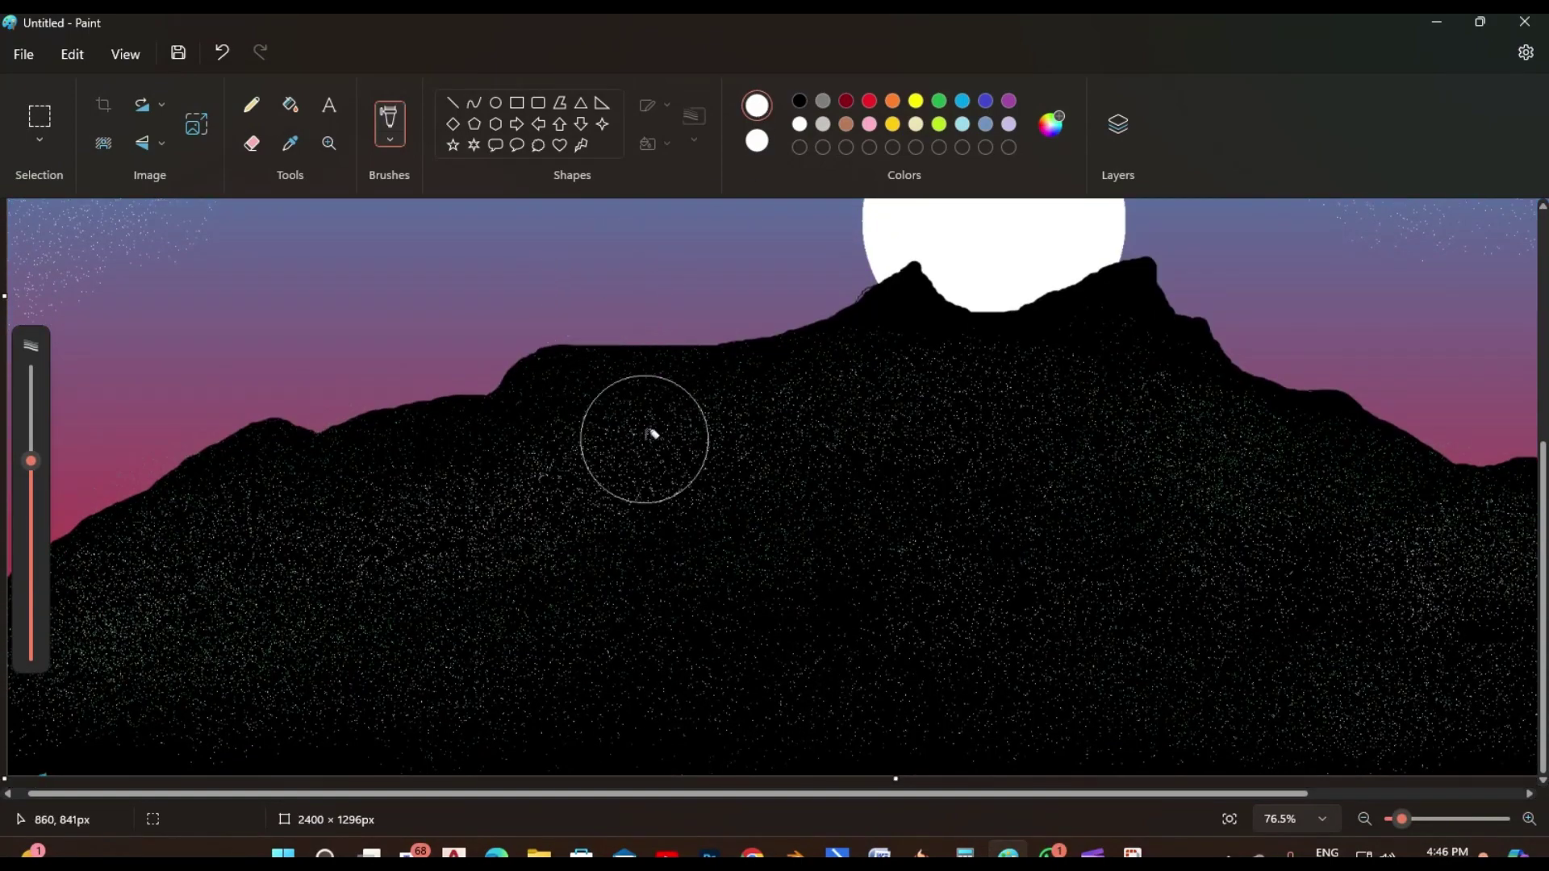
key("ctrl+minus")
key("ctrl+minus")
key("ctrl+minus")
scroll(644, 436, "down", 2)
mouse_move(440, 620)
left_mouse_down()
mouse_move(251, 758)
mouse_move(474, 588)
mouse_move(608, 523)
mouse_move(526, 560)
mouse_move(509, 597)
mouse_move(522, 656)
mouse_move(569, 652)
mouse_move(659, 546)
mouse_move(489, 702)
mouse_move(769, 471)
mouse_move(621, 511)
mouse_move(802, 461)
mouse_move(784, 443)
mouse_move(745, 469)
mouse_move(783, 437)
mouse_move(983, 464)
mouse_move(944, 446)
mouse_move(1167, 581)
mouse_move(1240, 585)
mouse_move(1390, 661)
mouse_move(1151, 718)
mouse_move(1229, 763)
mouse_move(913, 519)
mouse_move(895, 607)
mouse_move(925, 773)
mouse_move(719, 688)
mouse_move(635, 764)
mouse_move(740, 681)
mouse_move(788, 559)
mouse_move(923, 453)
mouse_move(859, 504)
mouse_move(820, 496)
mouse_move(806, 453)
mouse_move(295, 593)
mouse_move(156, 662)
left_mouse_up()
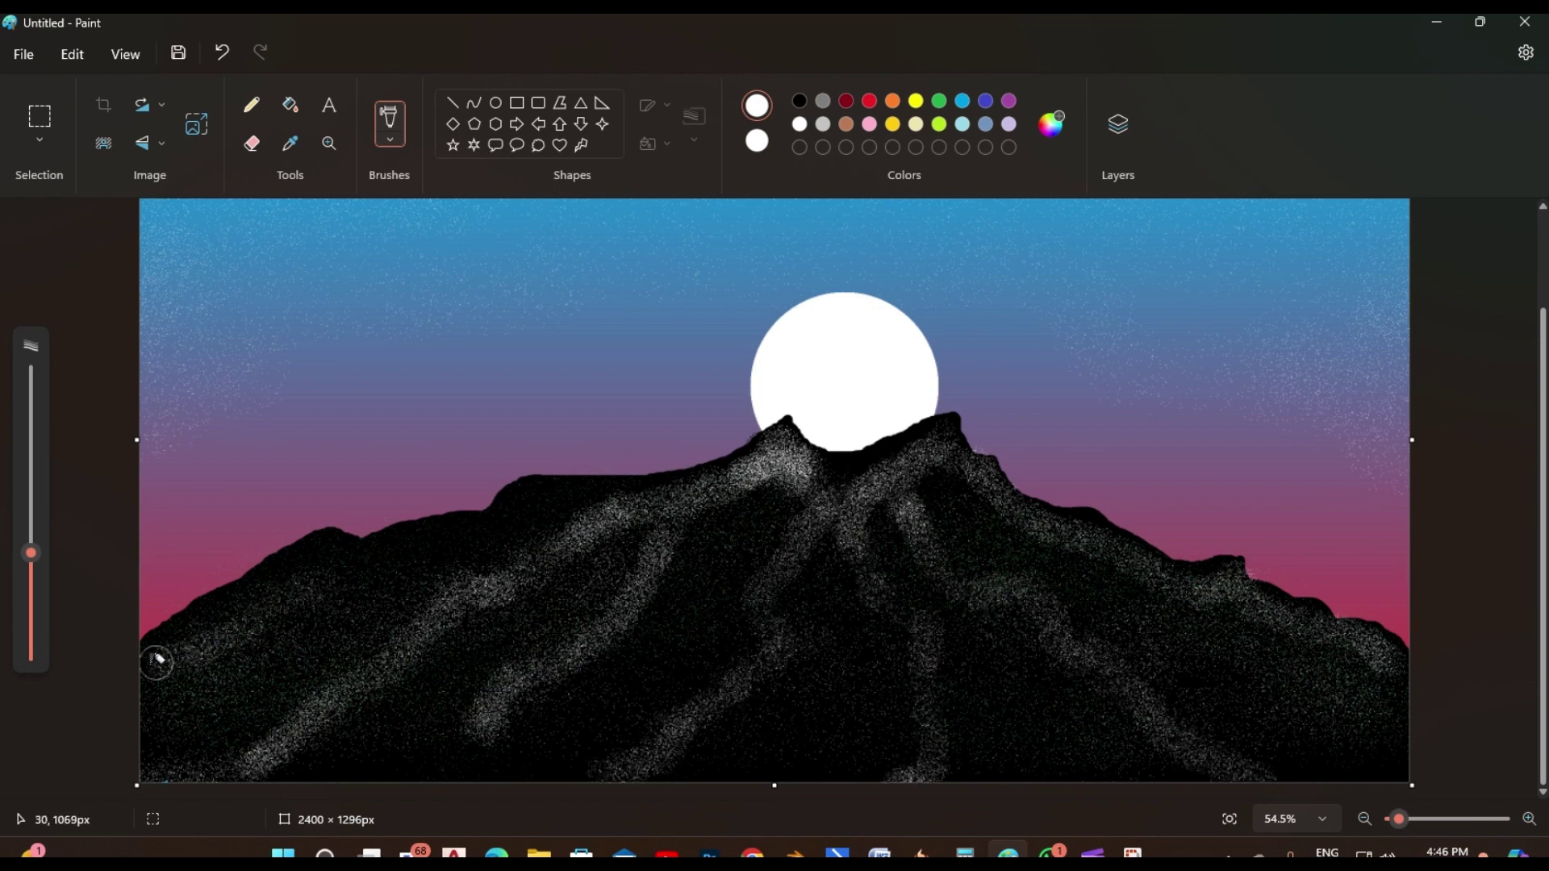
Draw thin white ridge lines with the standard Brush over the left, central and right slopes of the mountain
left_click(390, 137)
left_click(403, 176)
left_click_drag(329, 545, 203, 621)
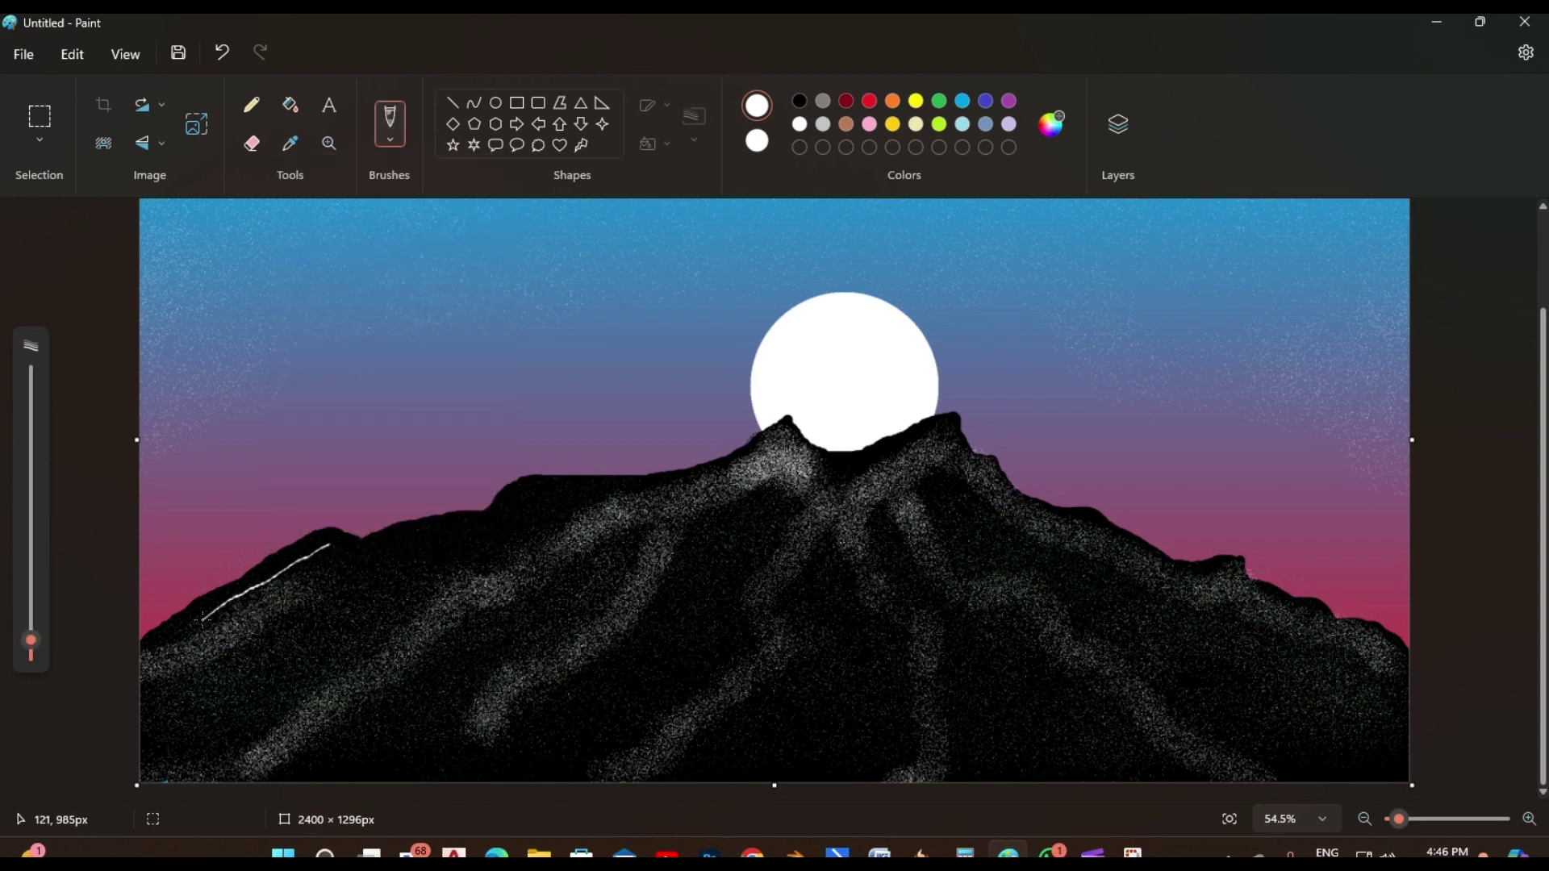
mouse_move(309, 587)
left_mouse_down()
mouse_move(485, 538)
mouse_move(557, 497)
left_mouse_up()
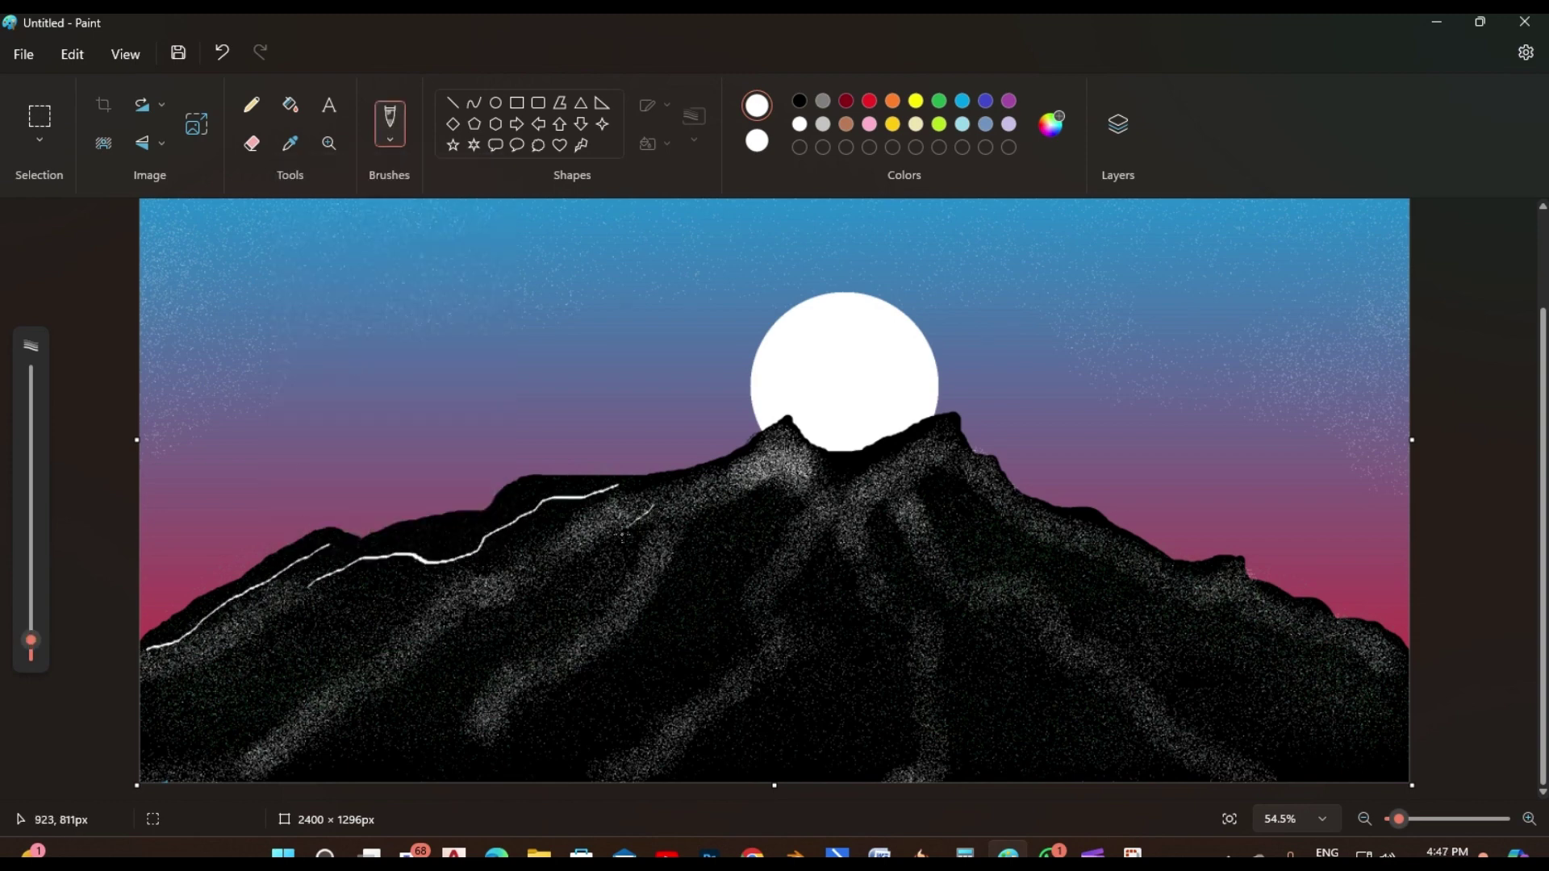
mouse_move(624, 535)
left_mouse_down()
mouse_move(492, 624)
mouse_move(379, 647)
left_mouse_up()
left_click_drag(233, 711, 149, 742)
left_click_drag(365, 772, 571, 666)
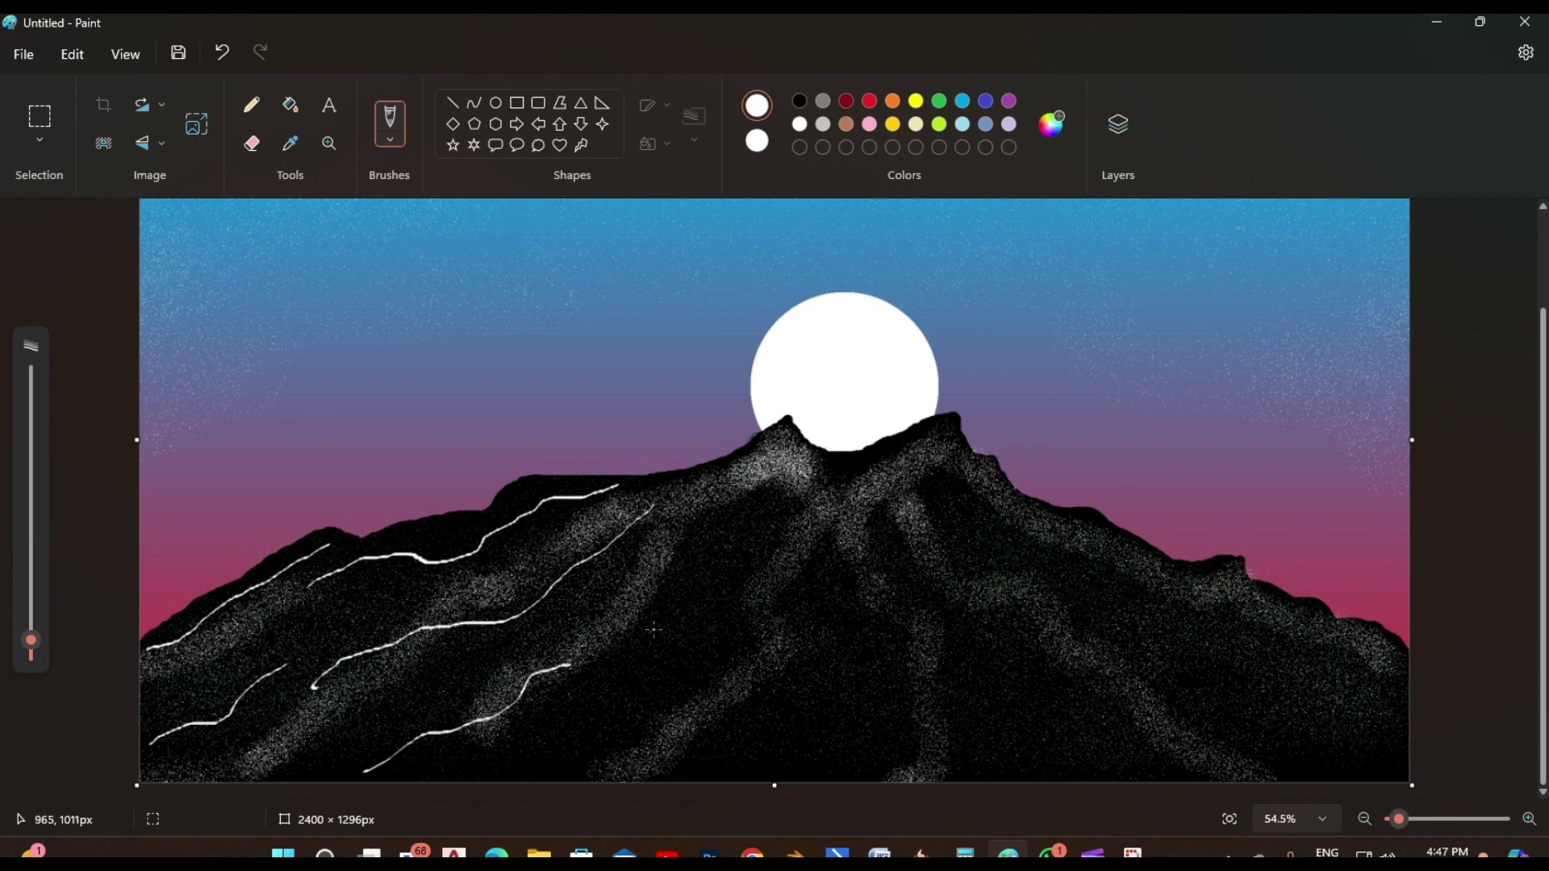
mouse_move(660, 619)
left_mouse_down()
mouse_move(823, 549)
mouse_move(831, 520)
left_mouse_up()
mouse_move(803, 470)
left_mouse_down()
mouse_move(716, 516)
mouse_move(949, 560)
left_mouse_up()
left_click_drag(853, 605, 1012, 702)
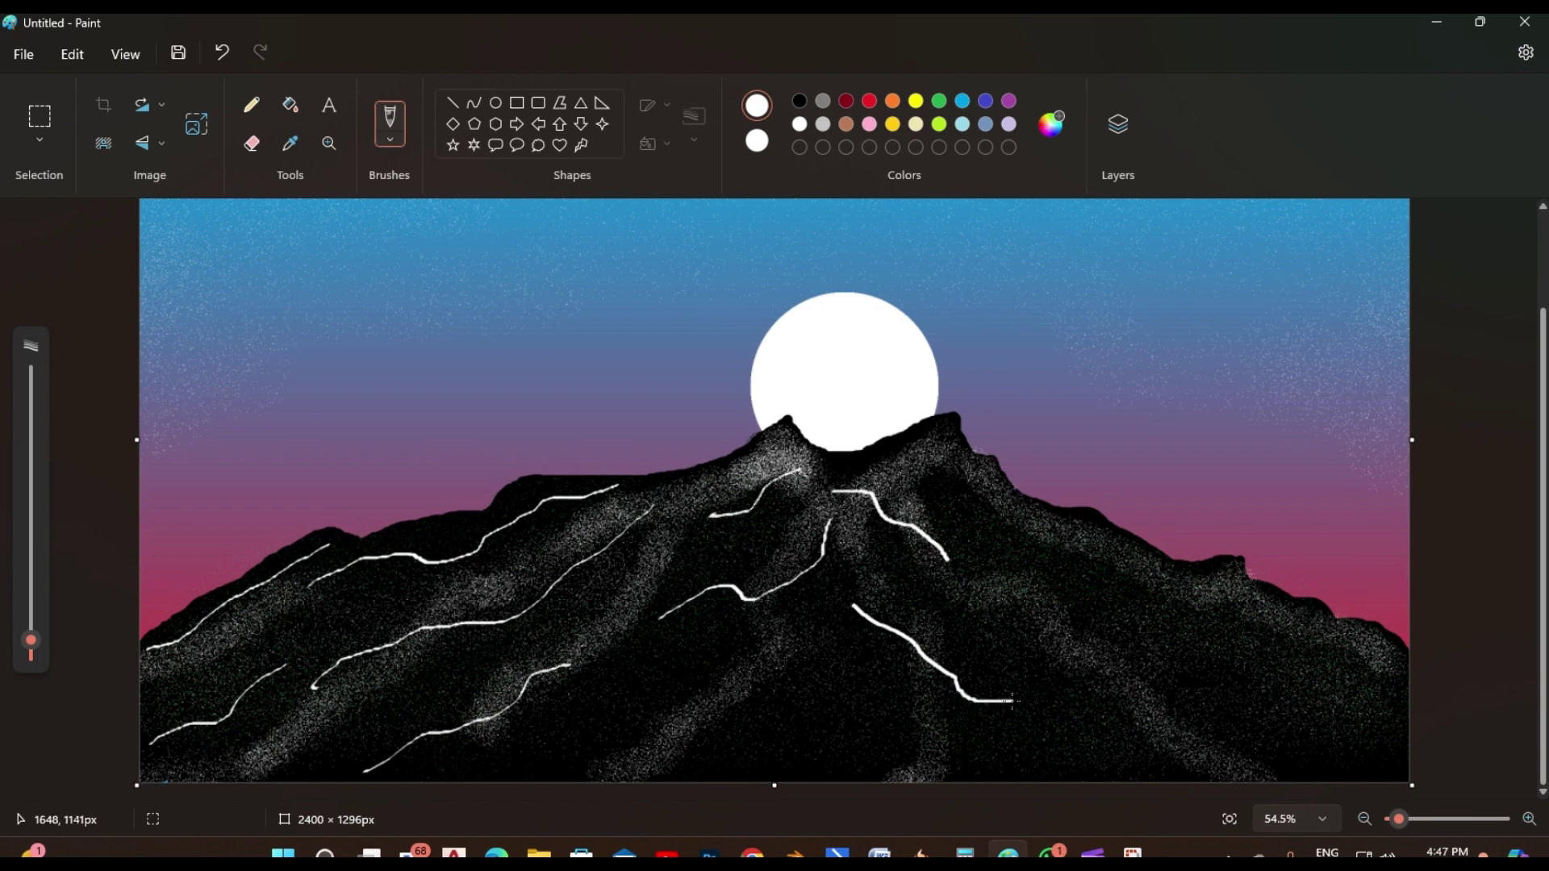
left_click_drag(862, 682, 774, 784)
left_click_drag(678, 703, 557, 766)
left_click_drag(964, 484, 1108, 538)
left_click_drag(1060, 586, 1234, 666)
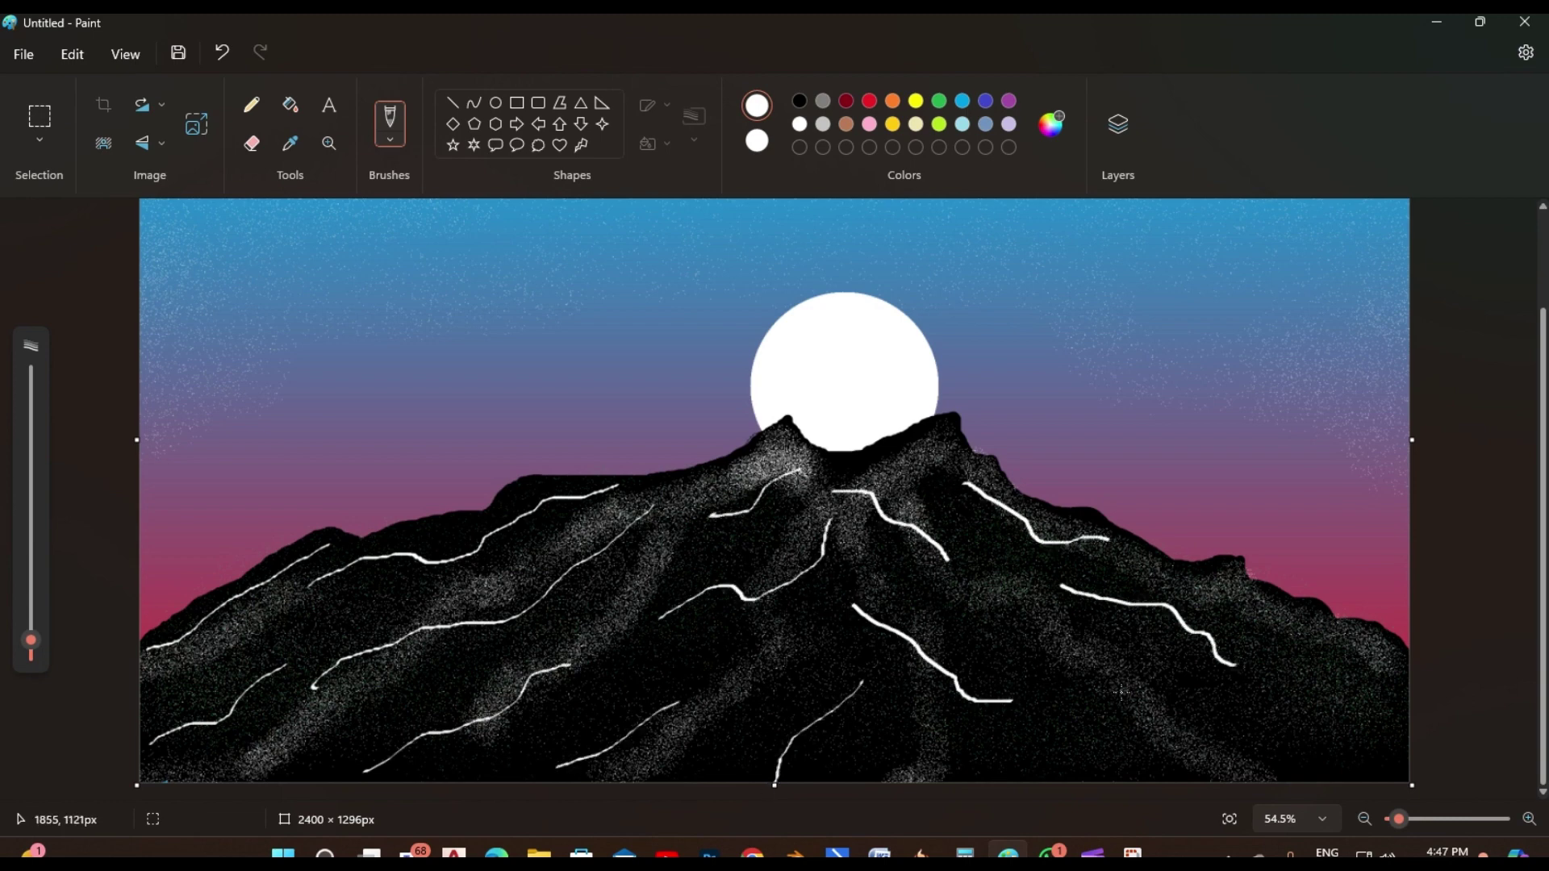
Draw two more thin white ridge lines on the lower right slope of the mountain
left_click_drag(1123, 698, 1276, 772)
left_click_drag(1302, 655, 1409, 715)
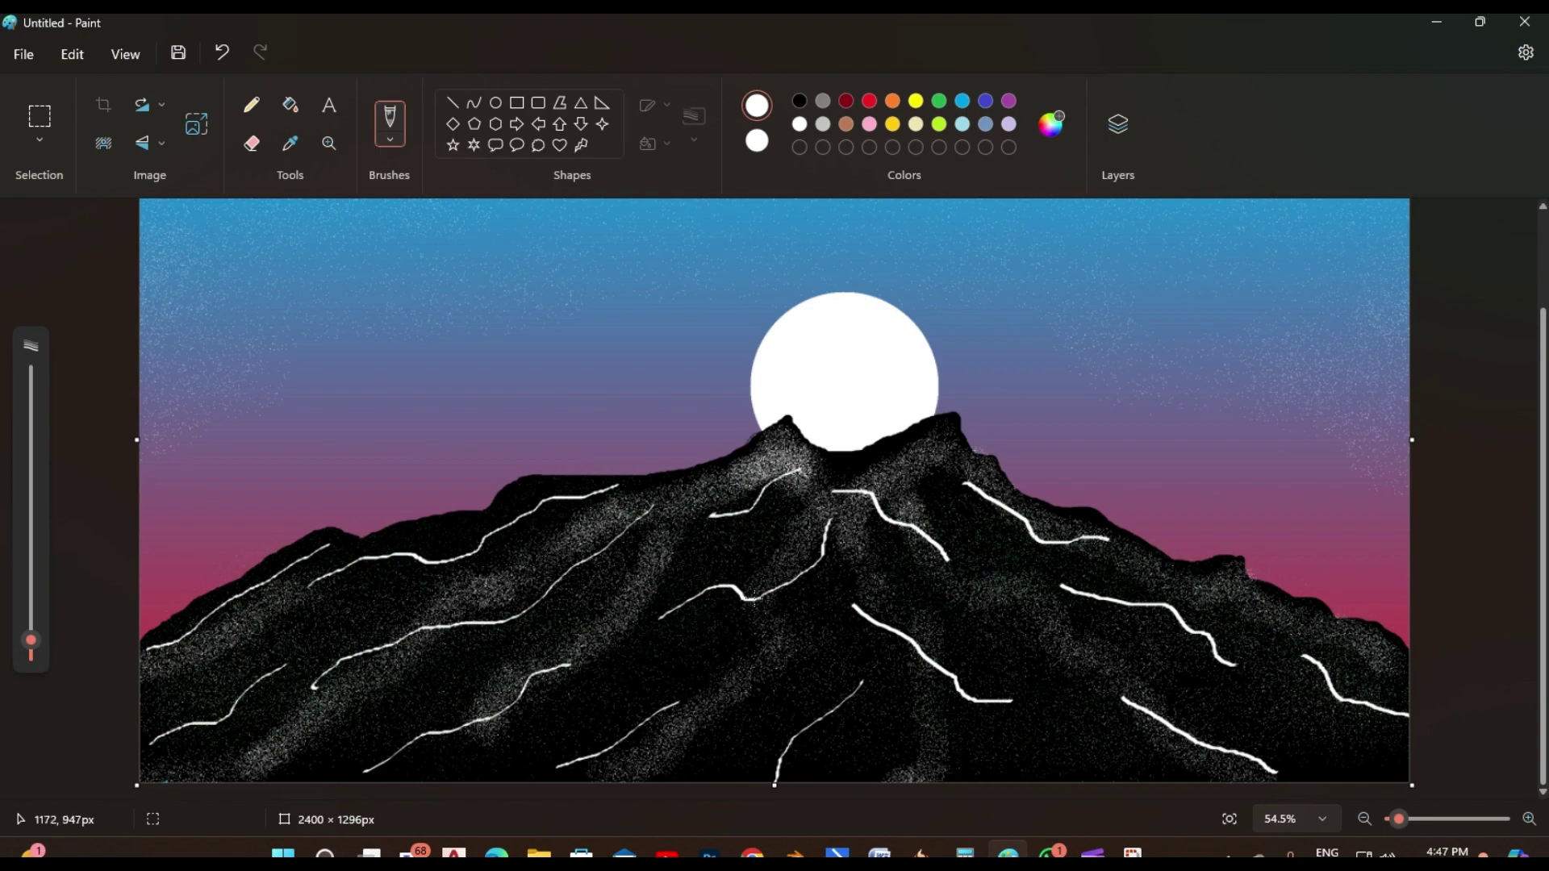
scroll(401, 505, "down", 1)
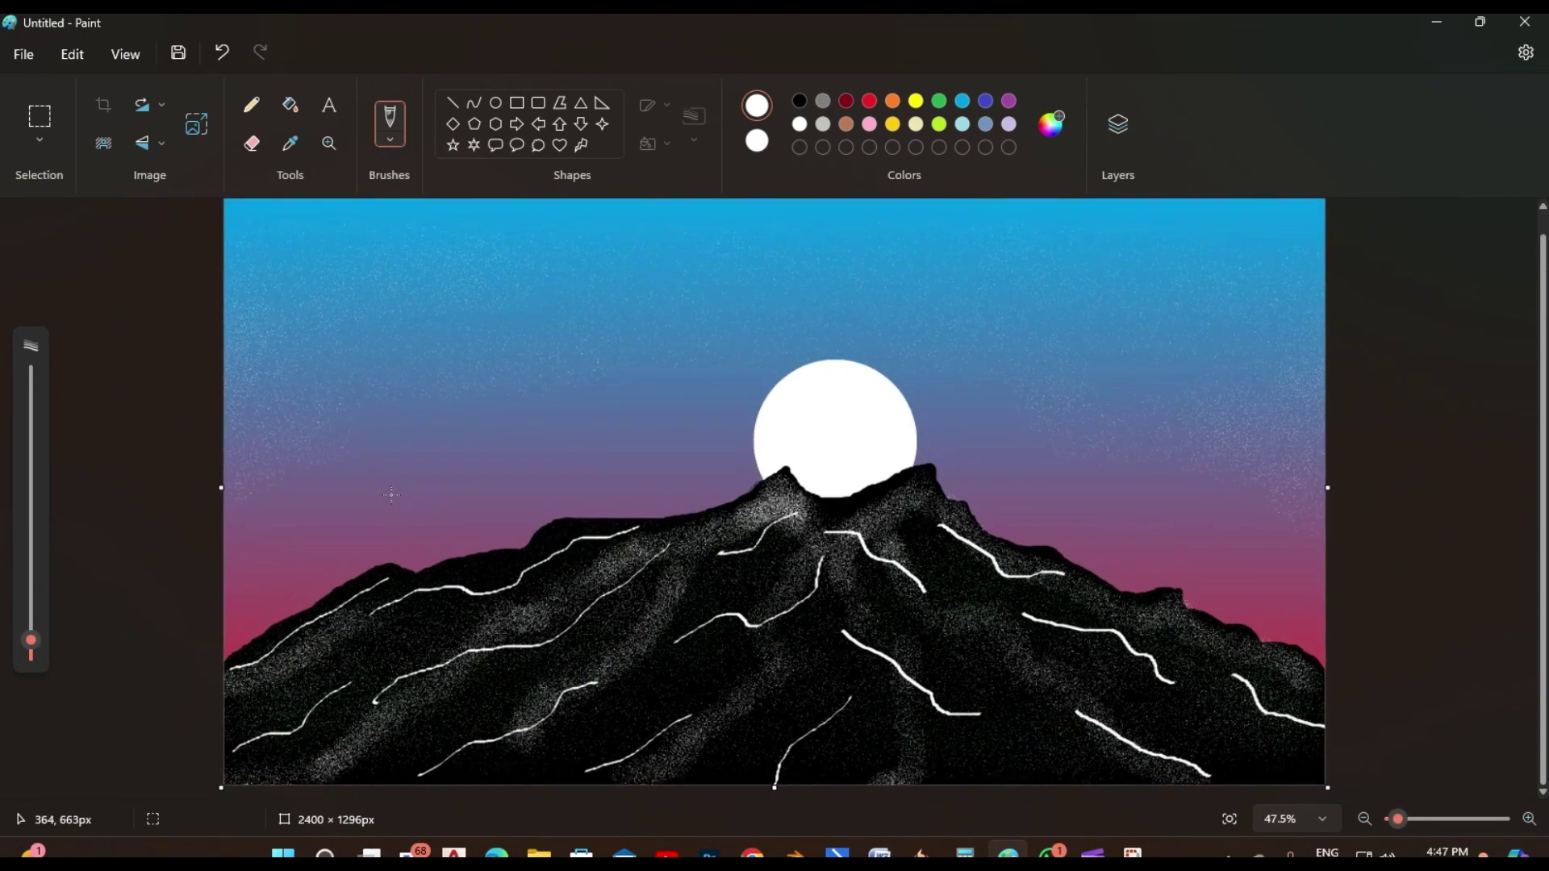
Paint a black tree on the left slope with the standard Brush, with a thick trunk and spreading upper and lower branches
scroll(391, 495, "up", 2)
left_click(376, 133)
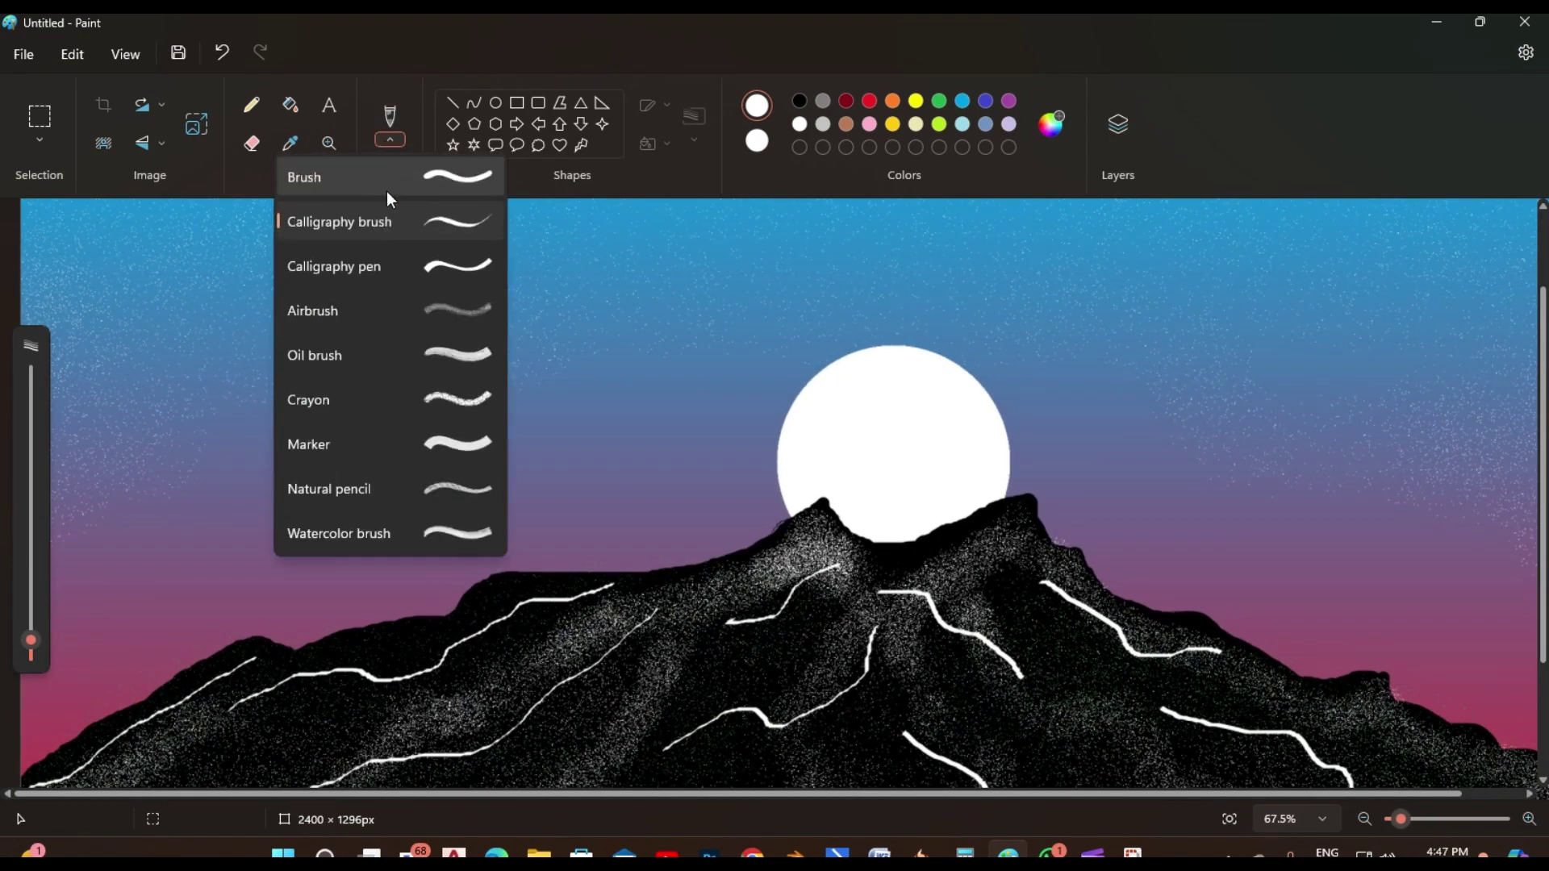
left_click(428, 179)
left_click(799, 101)
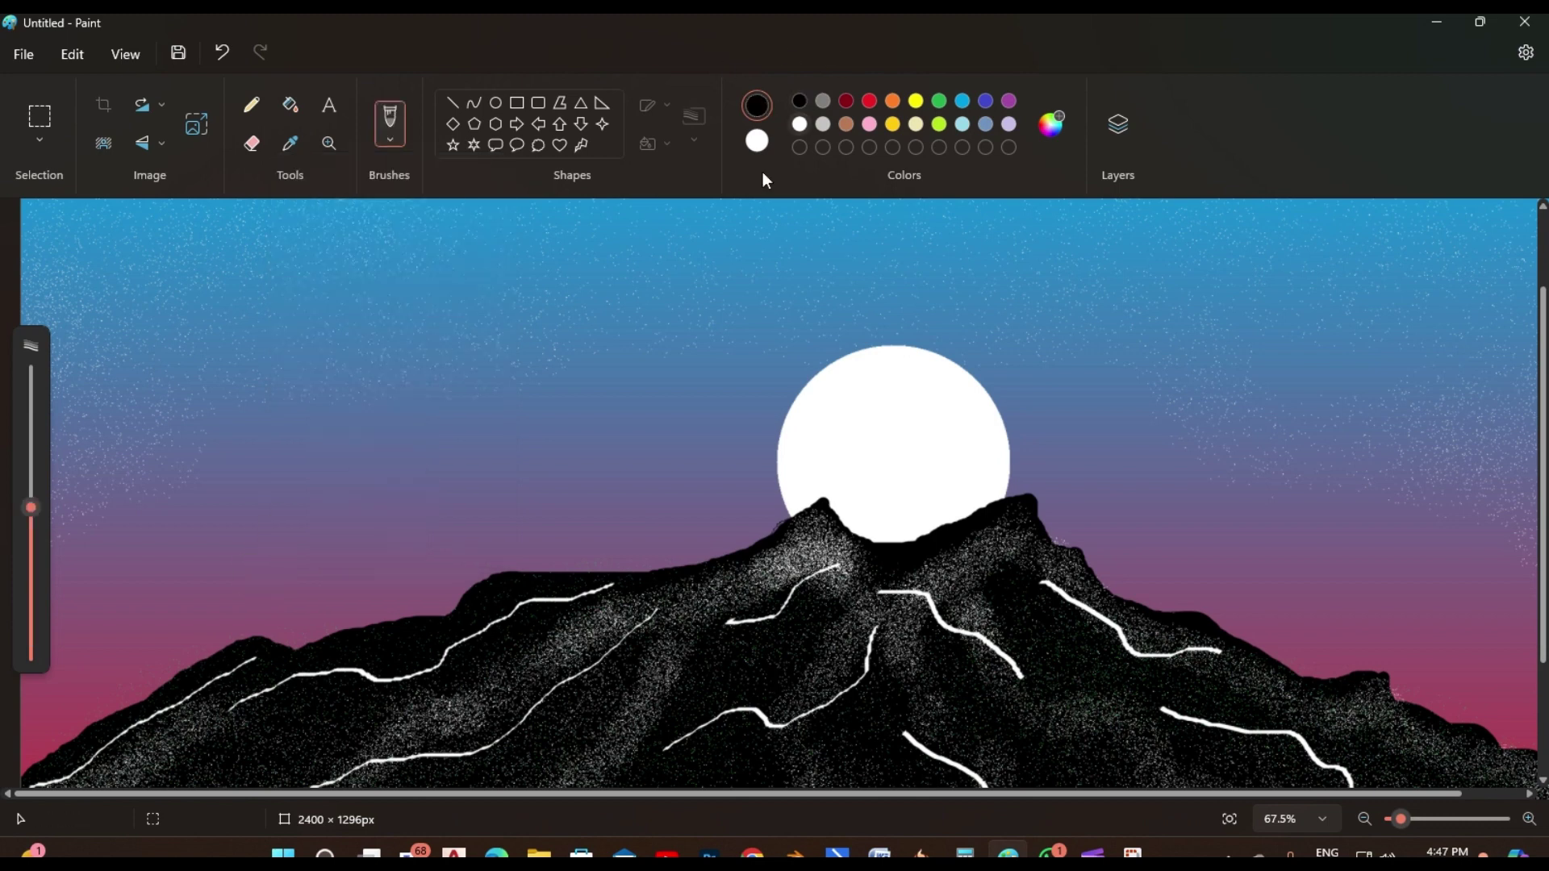
mouse_move(283, 645)
left_mouse_down()
mouse_move(289, 561)
mouse_move(266, 614)
mouse_move(300, 560)
mouse_move(296, 521)
left_mouse_up()
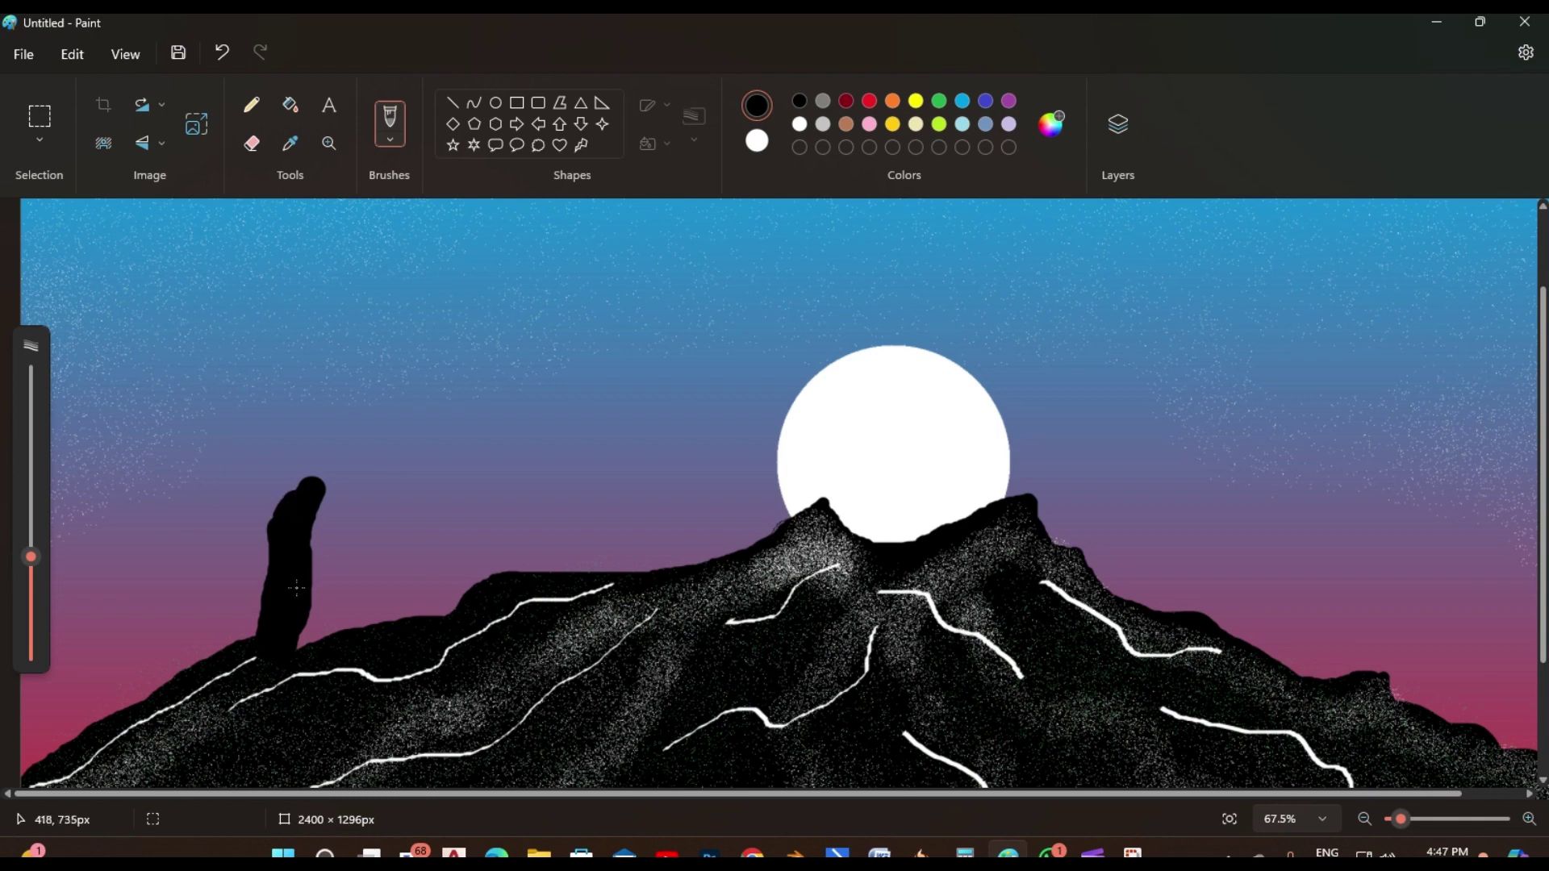
left_click_drag(297, 589, 302, 570)
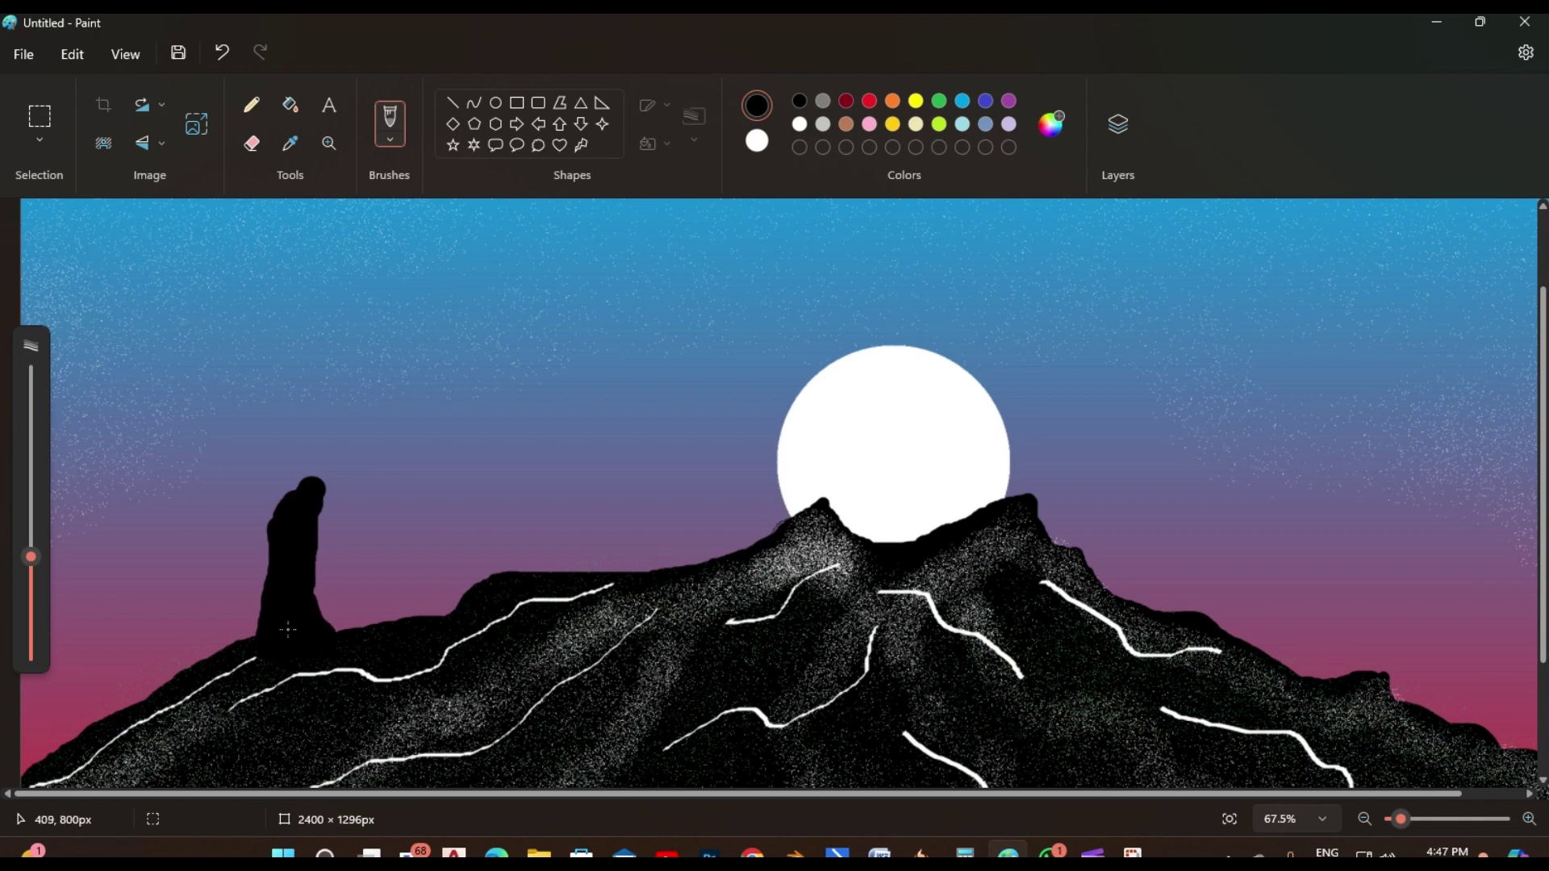
mouse_move(281, 519)
left_mouse_down()
mouse_move(403, 426)
mouse_move(289, 483)
mouse_move(187, 413)
mouse_move(276, 463)
mouse_move(308, 365)
mouse_move(346, 330)
mouse_move(300, 357)
mouse_move(258, 313)
mouse_move(317, 377)
mouse_move(456, 343)
left_mouse_up()
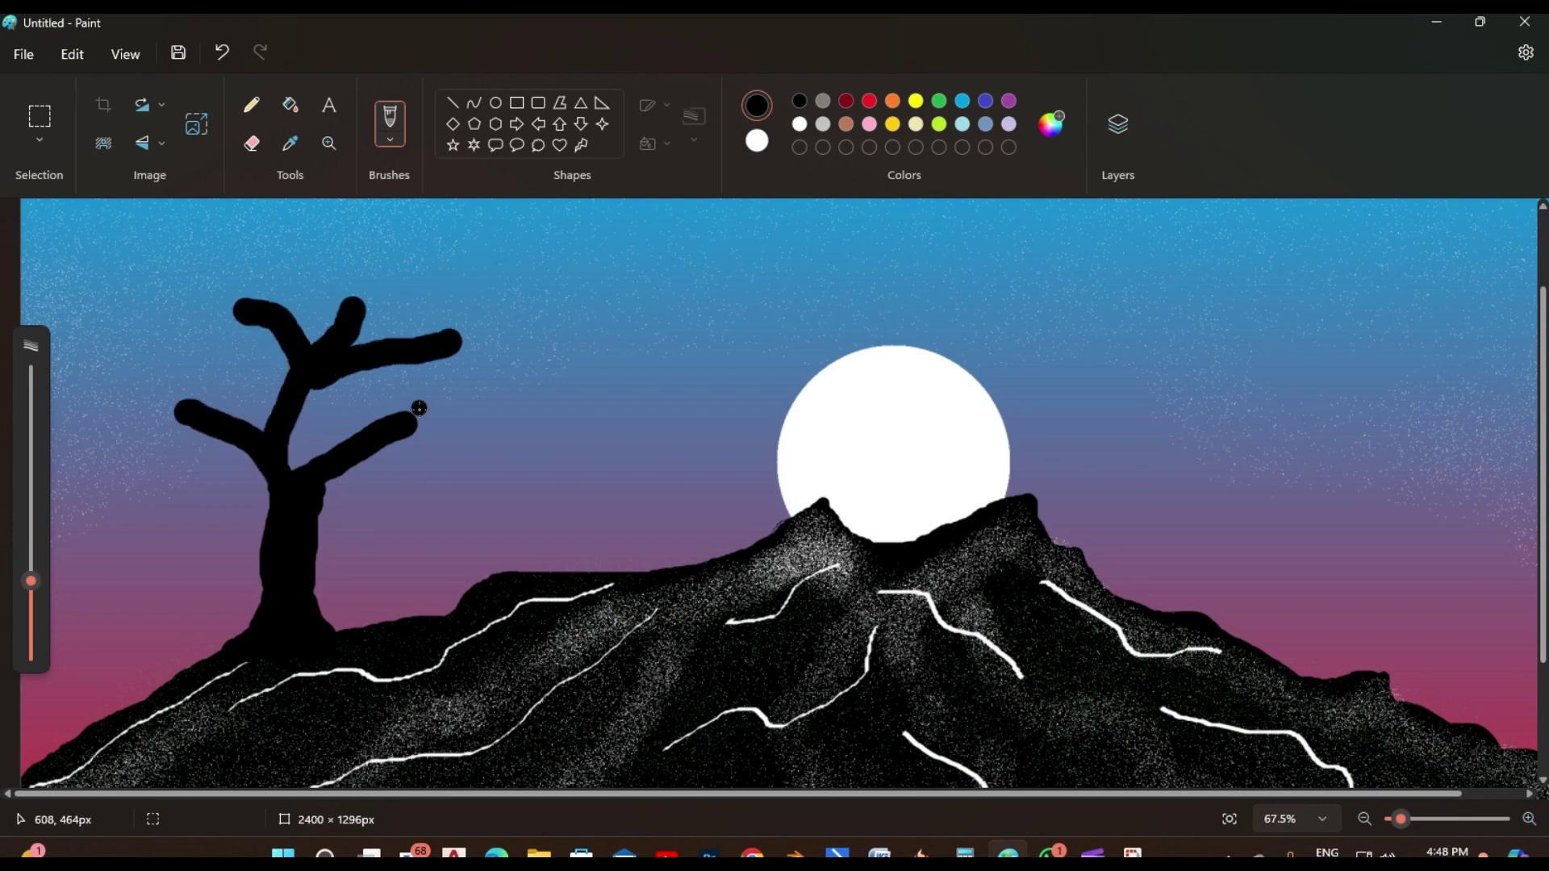
Extend the tree's lower right and lower left branches into tapering black tips using a smaller brush size
scroll(419, 409, "up", 4)
left_click_drag(419, 403, 459, 384)
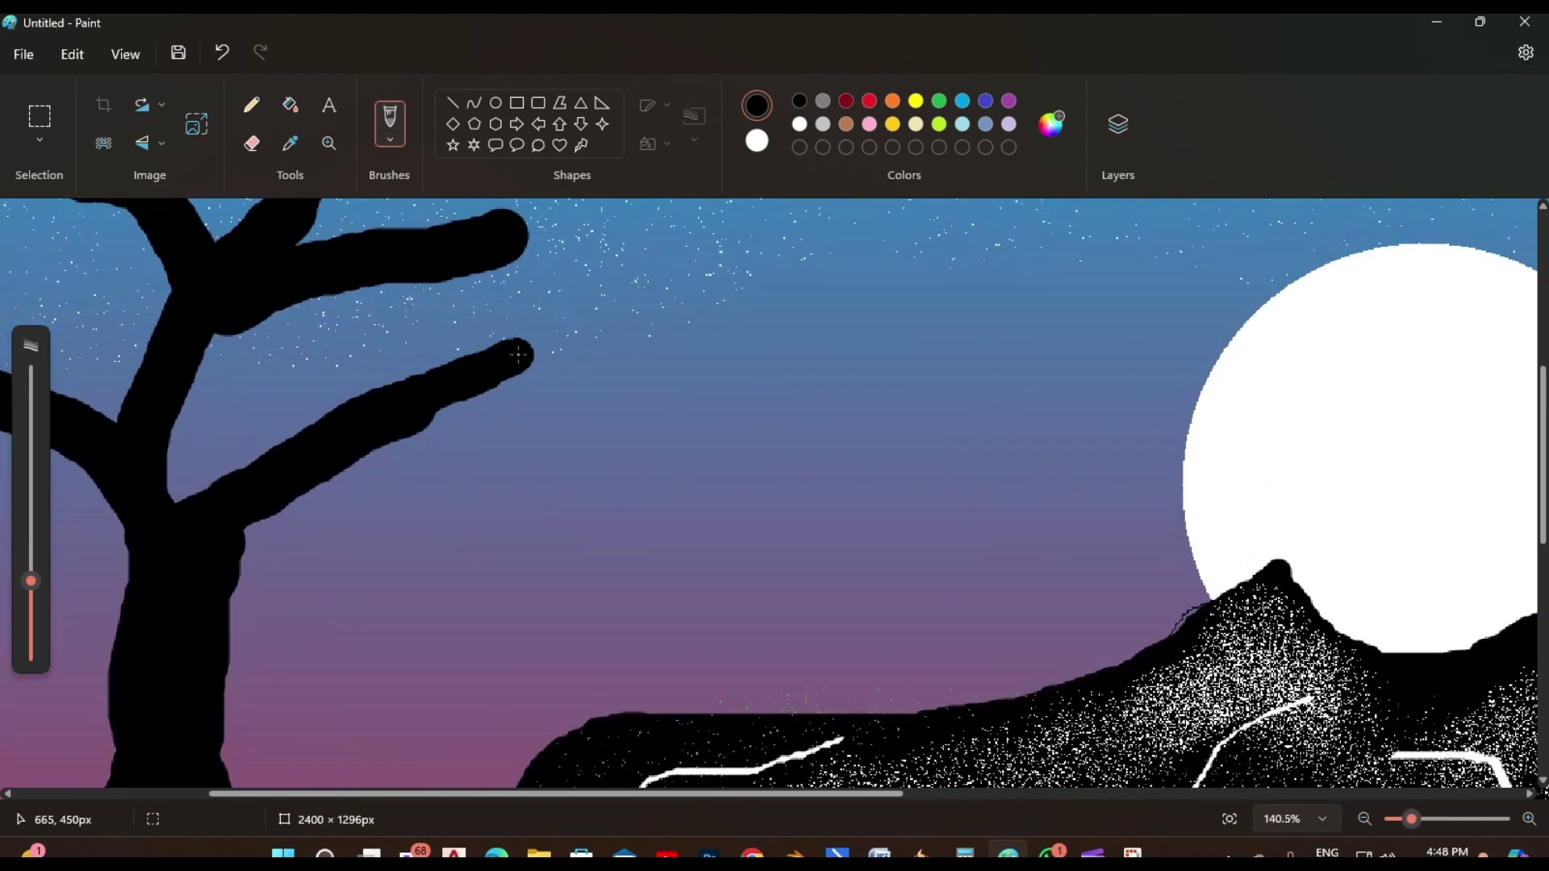
left_click_drag(31, 581, 30, 621)
mouse_move(523, 347)
left_mouse_down()
mouse_move(583, 331)
mouse_move(535, 345)
mouse_move(677, 339)
left_mouse_up()
scroll(580, 465, "down", 2)
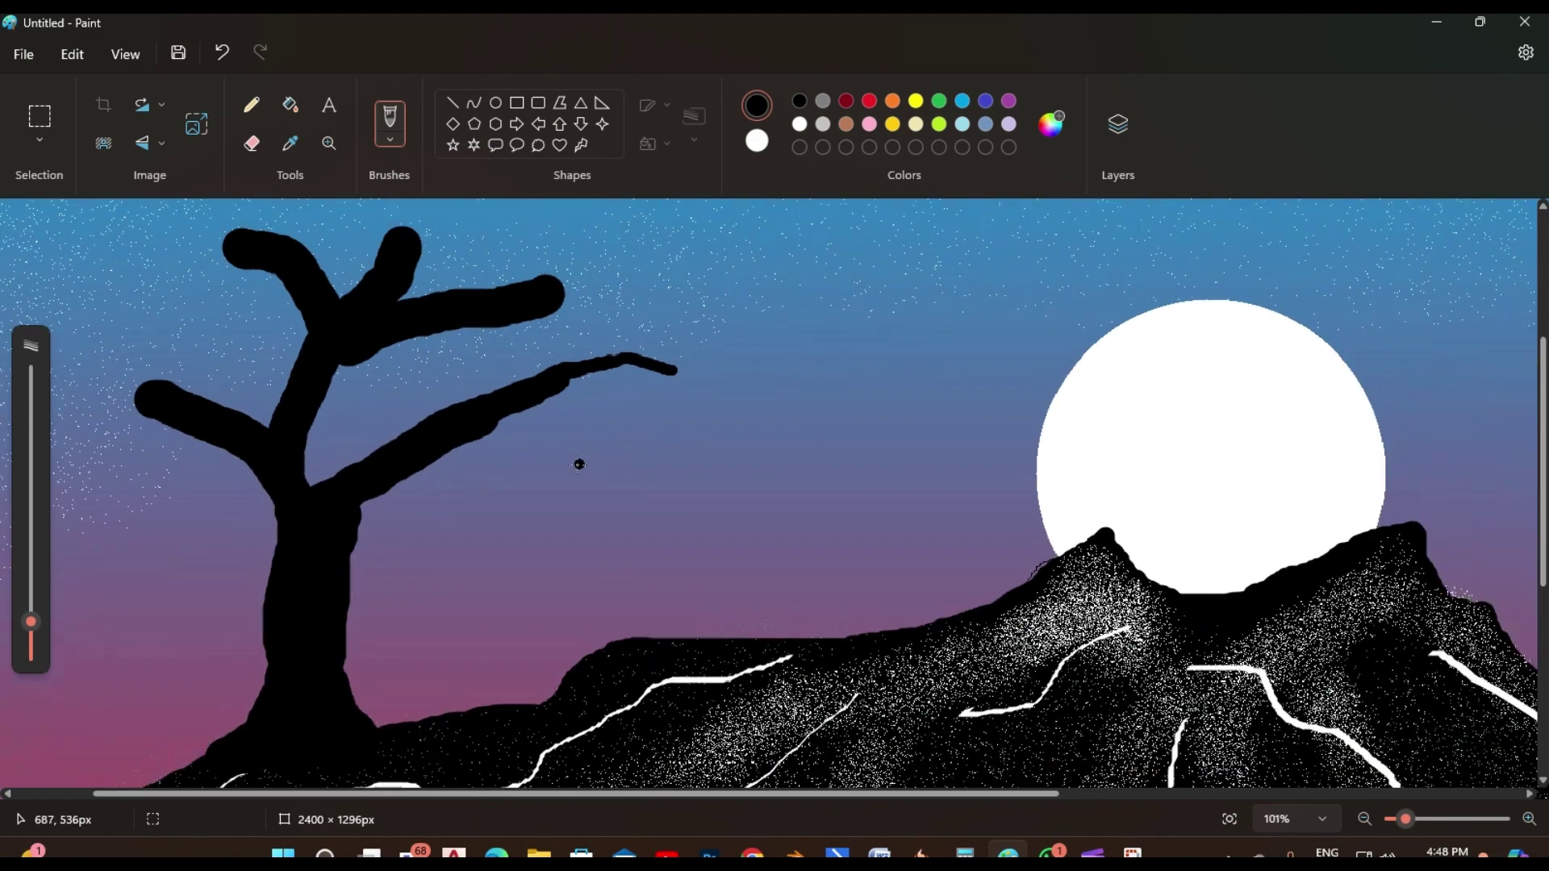
left_click_drag(162, 398, 95, 411)
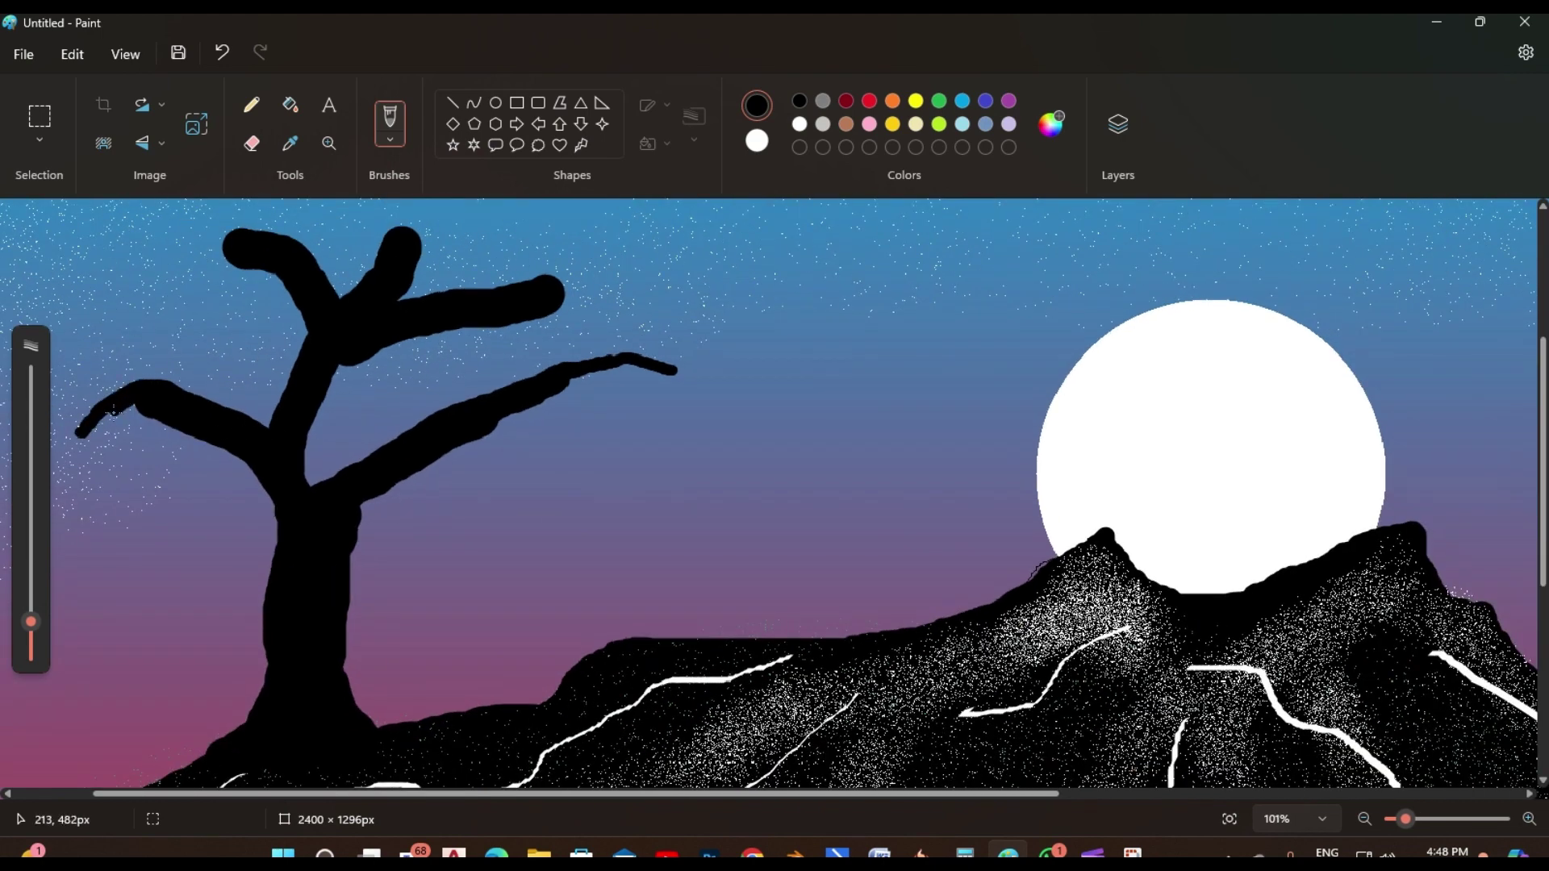
left_click_drag(83, 432, 69, 464)
scroll(40, 536, "down", 2)
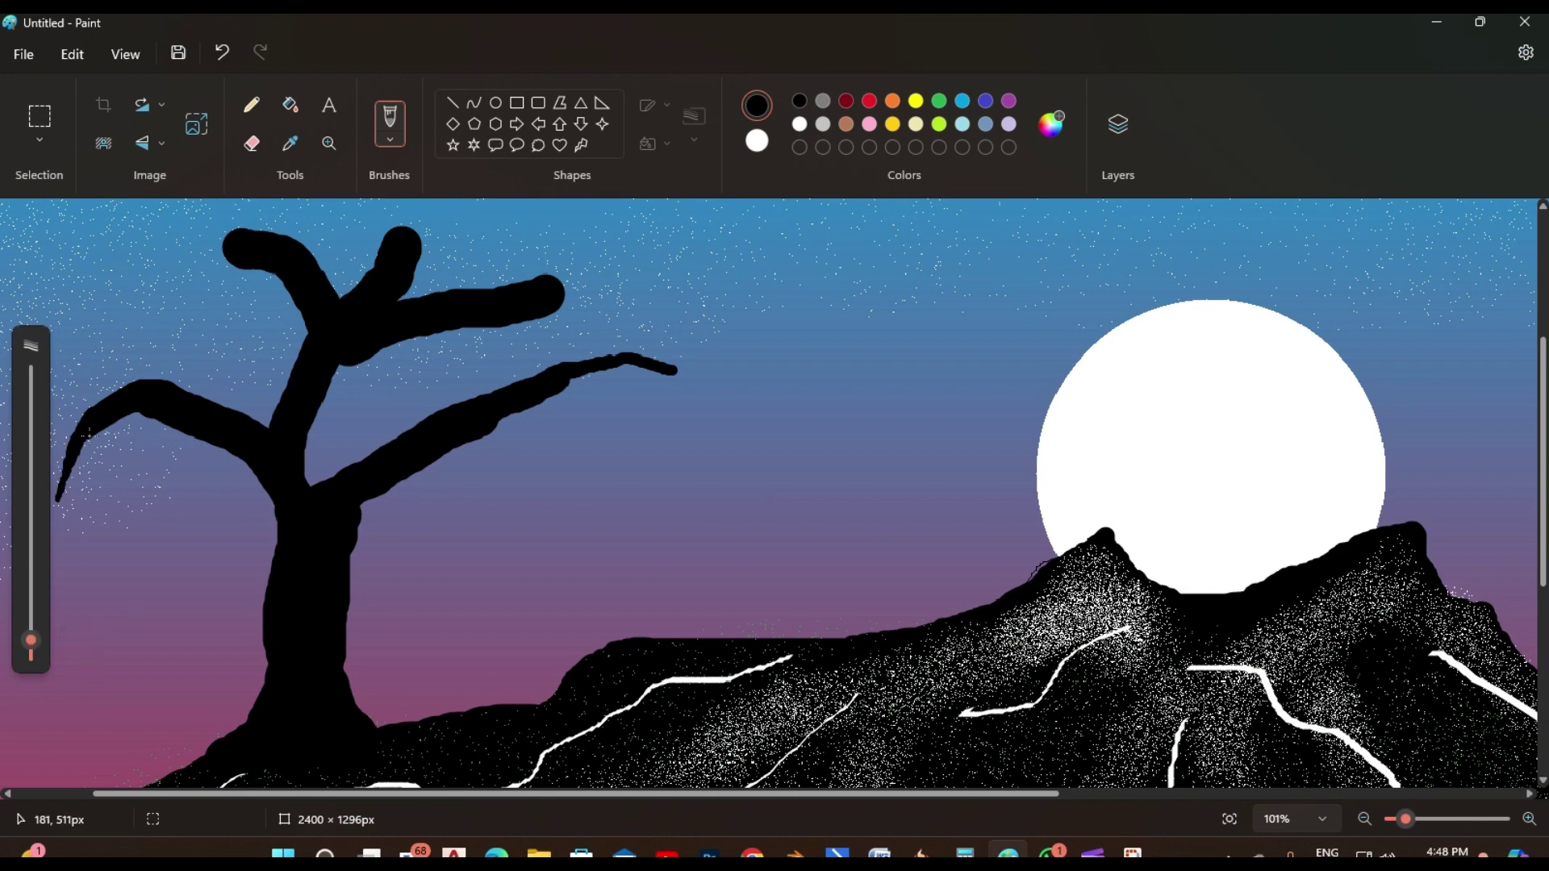
Add thin tapering black twigs to the ends of the tree's upper branches and smooth the branch edges
scroll(86, 433, "up", 2)
mouse_move(224, 333)
left_mouse_down()
mouse_move(149, 364)
mouse_move(216, 344)
mouse_move(178, 347)
mouse_move(217, 336)
mouse_move(236, 251)
mouse_move(230, 336)
left_mouse_up()
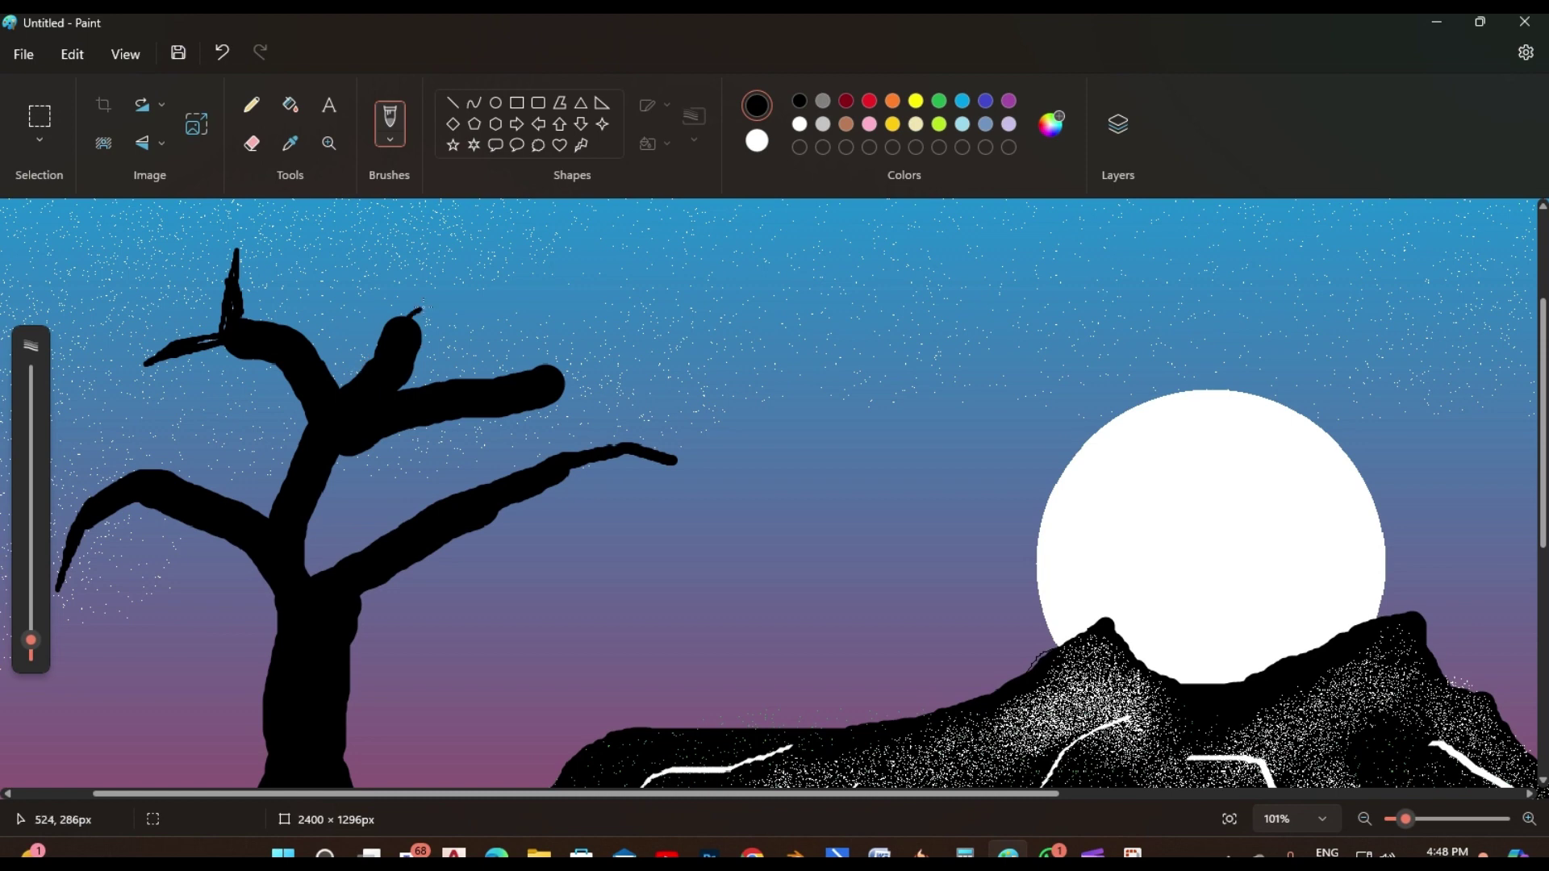
left_click_drag(423, 306, 410, 336)
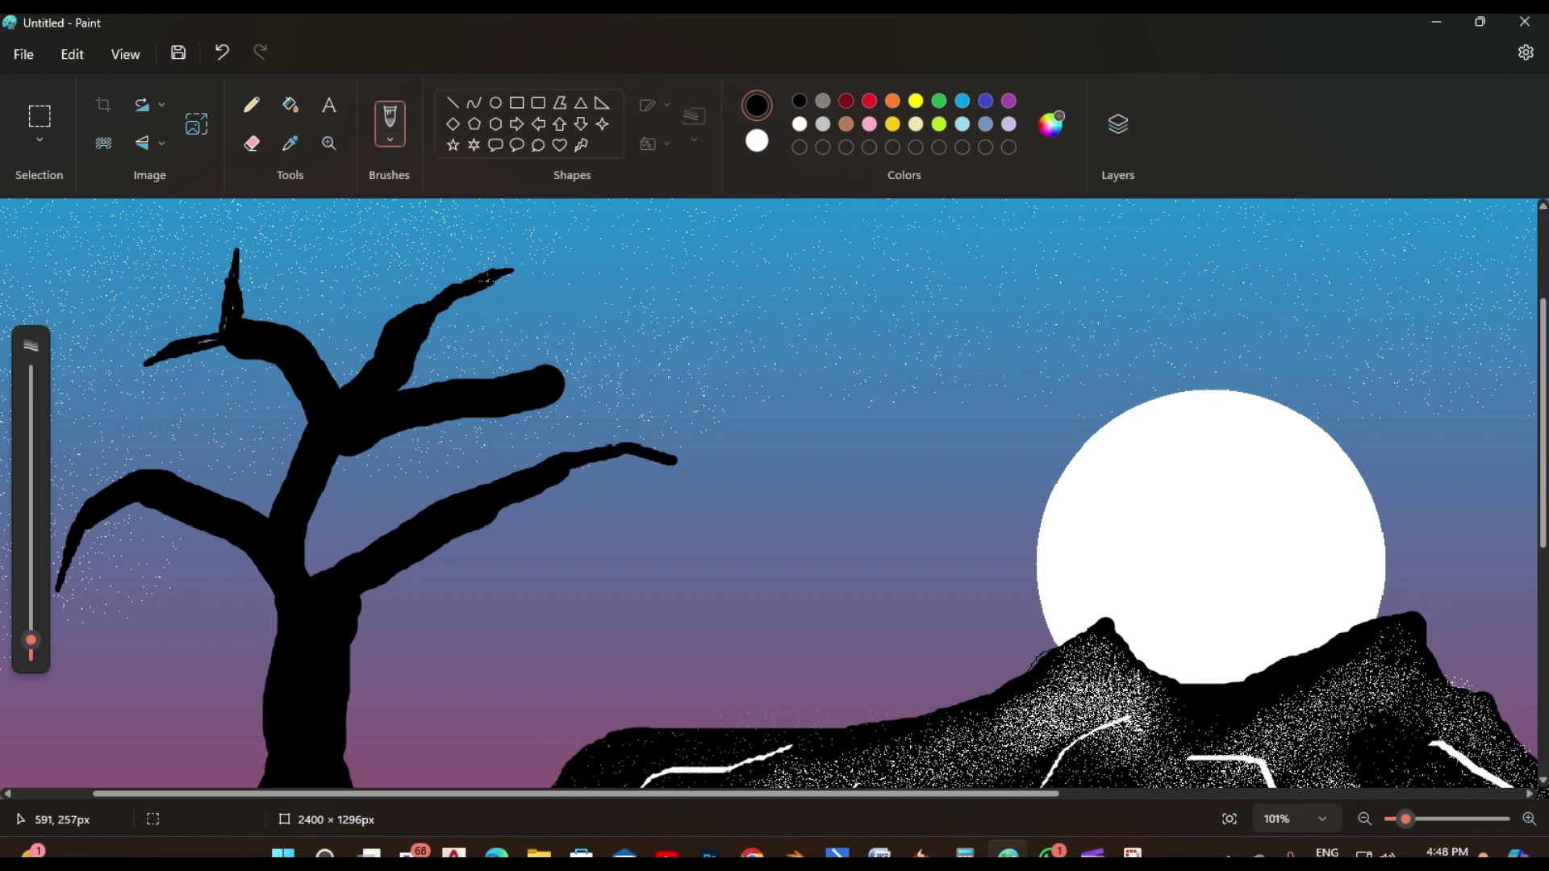
left_click_drag(598, 366, 537, 388)
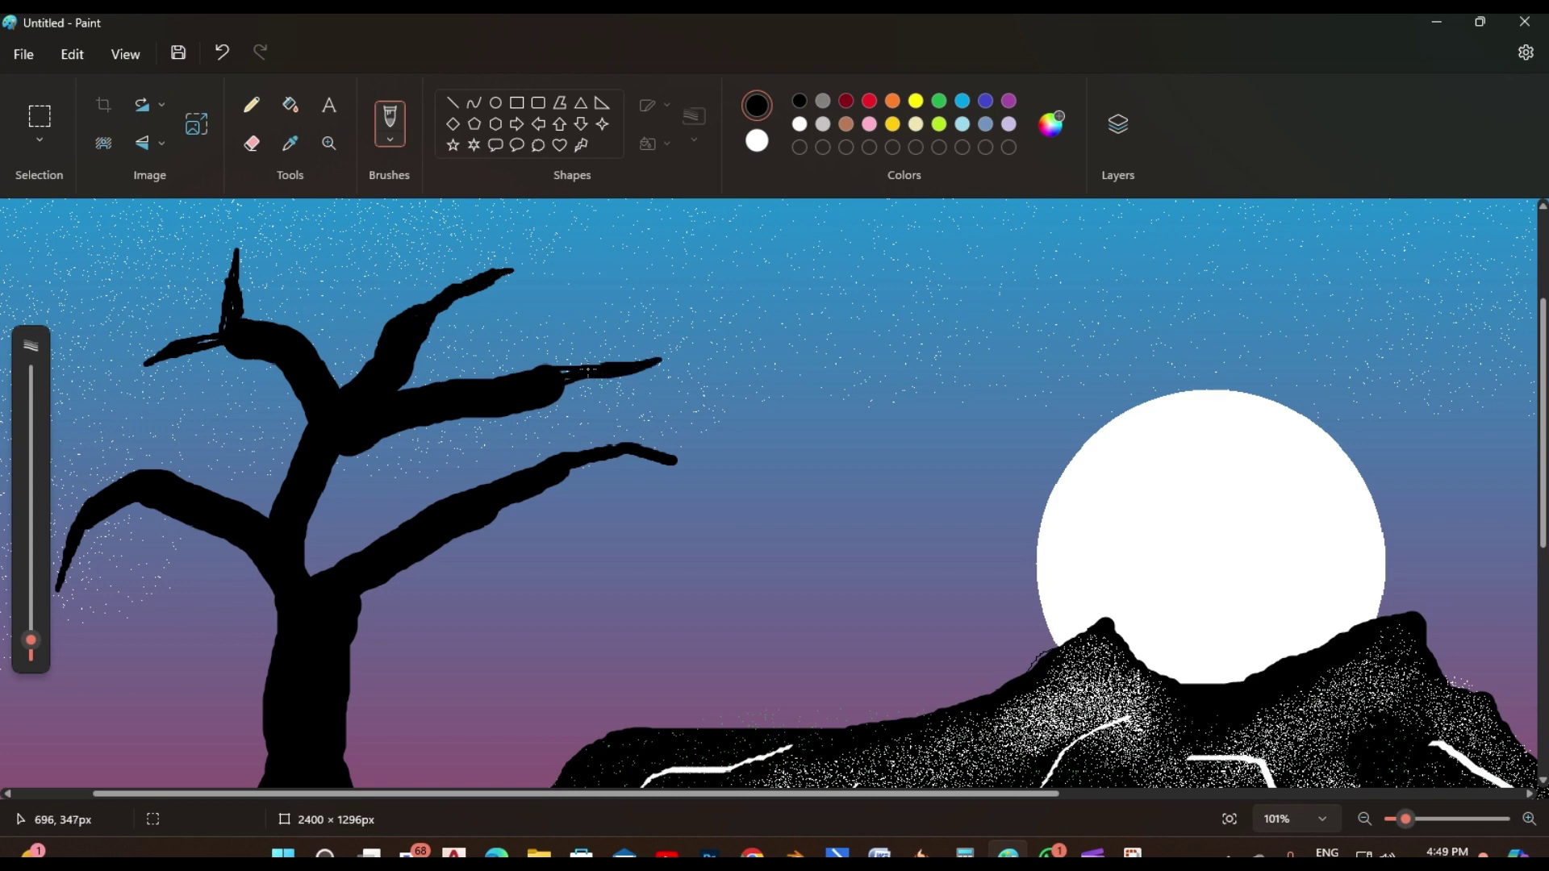
left_click_drag(442, 423, 331, 461)
scroll(374, 453, "down", 3)
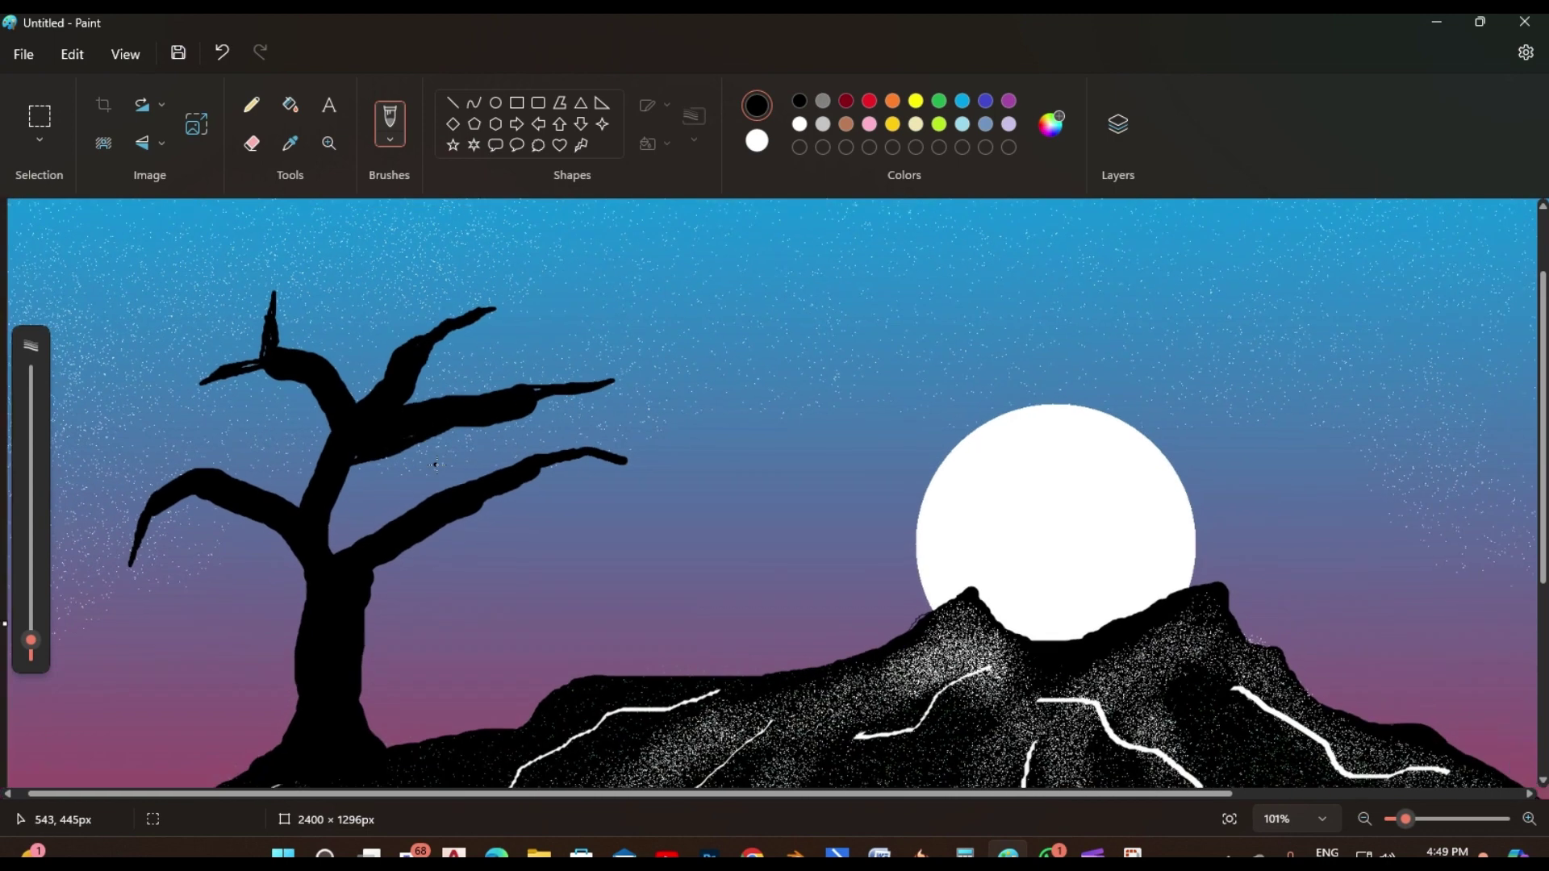
Airbrush green foliage around the branches, first at a large size, then denser along the crown's outline at a smaller size
left_click(391, 140)
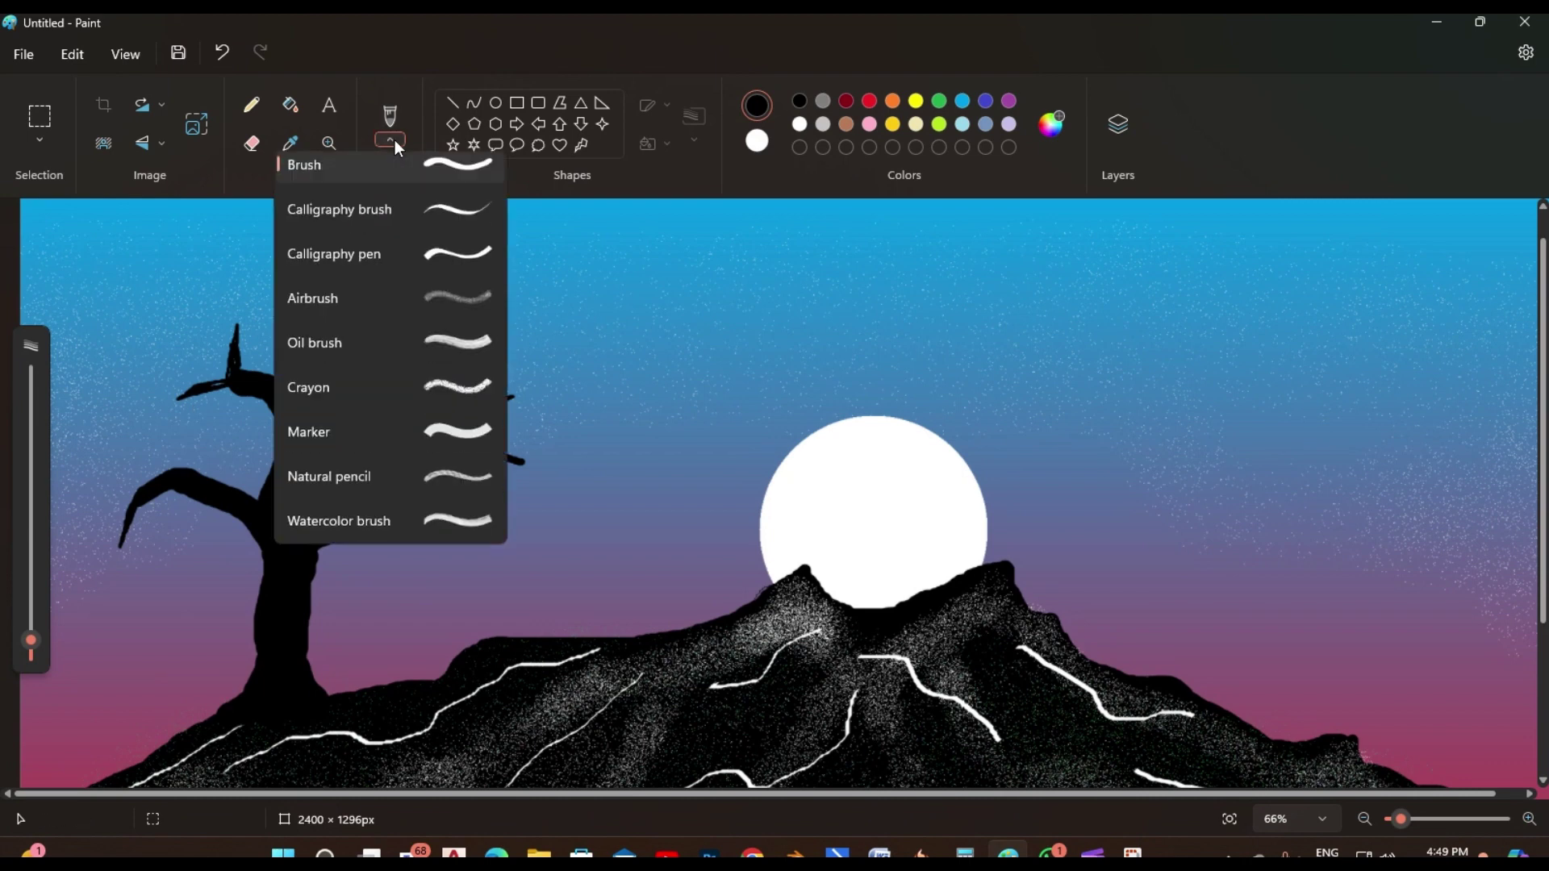
left_click(443, 306)
left_click(939, 101)
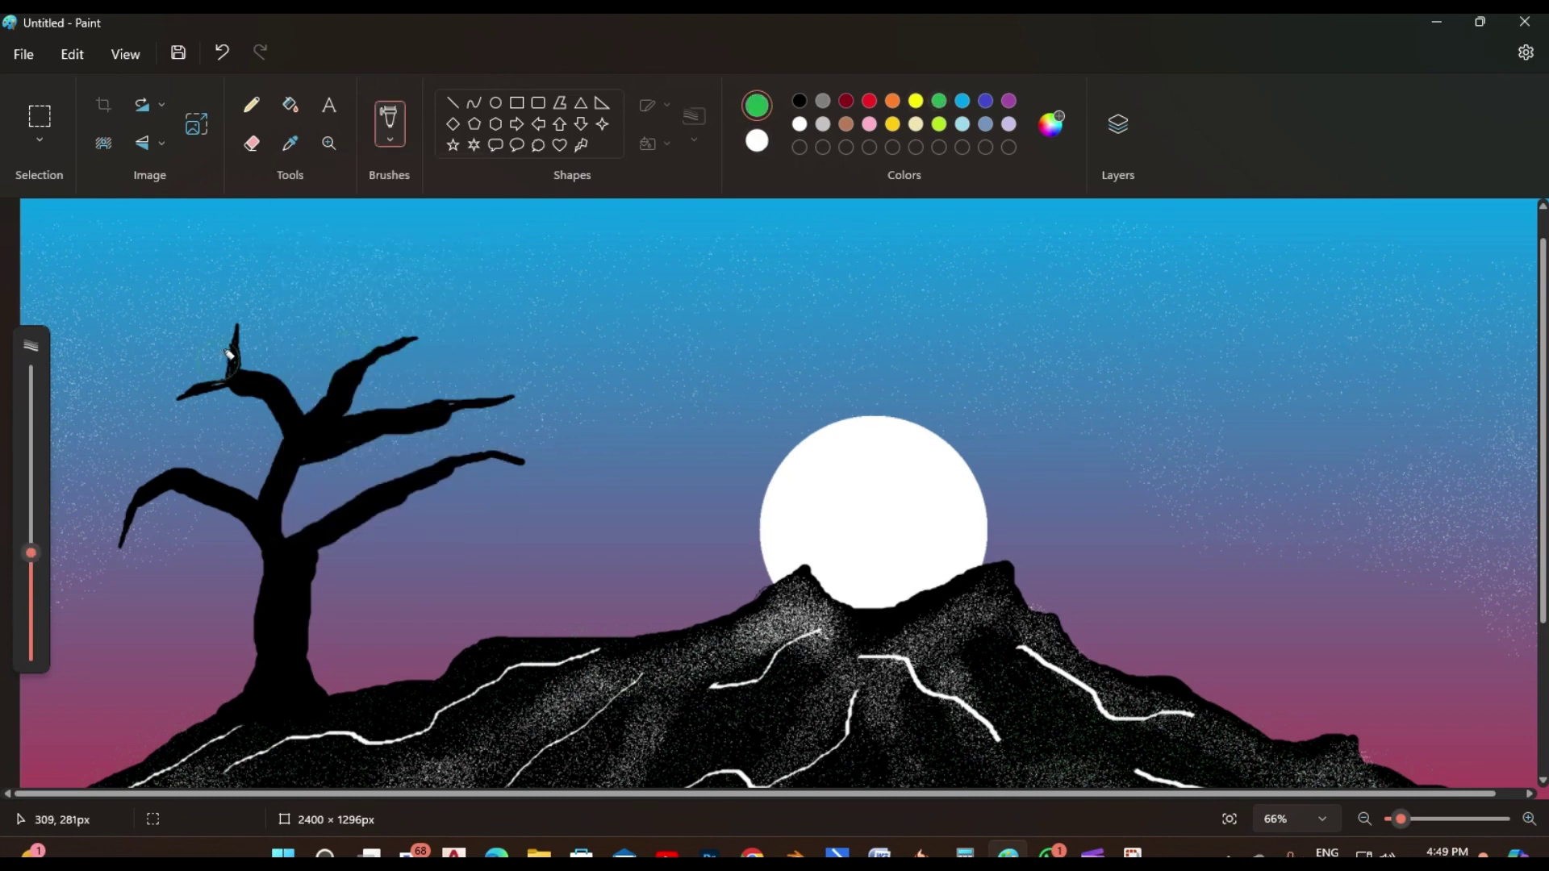
mouse_move(229, 354)
left_mouse_down()
mouse_move(295, 361)
mouse_move(408, 340)
mouse_move(454, 395)
mouse_move(514, 409)
mouse_move(413, 475)
mouse_move(428, 500)
mouse_move(160, 513)
mouse_move(141, 487)
mouse_move(188, 366)
mouse_move(233, 462)
mouse_move(272, 348)
mouse_move(330, 346)
mouse_move(439, 435)
mouse_move(322, 499)
mouse_move(130, 535)
mouse_move(243, 350)
mouse_move(214, 420)
mouse_move(402, 448)
mouse_move(267, 461)
mouse_move(255, 342)
mouse_move(468, 438)
mouse_move(221, 522)
mouse_move(360, 514)
mouse_move(492, 458)
mouse_move(172, 505)
mouse_move(152, 385)
left_mouse_up()
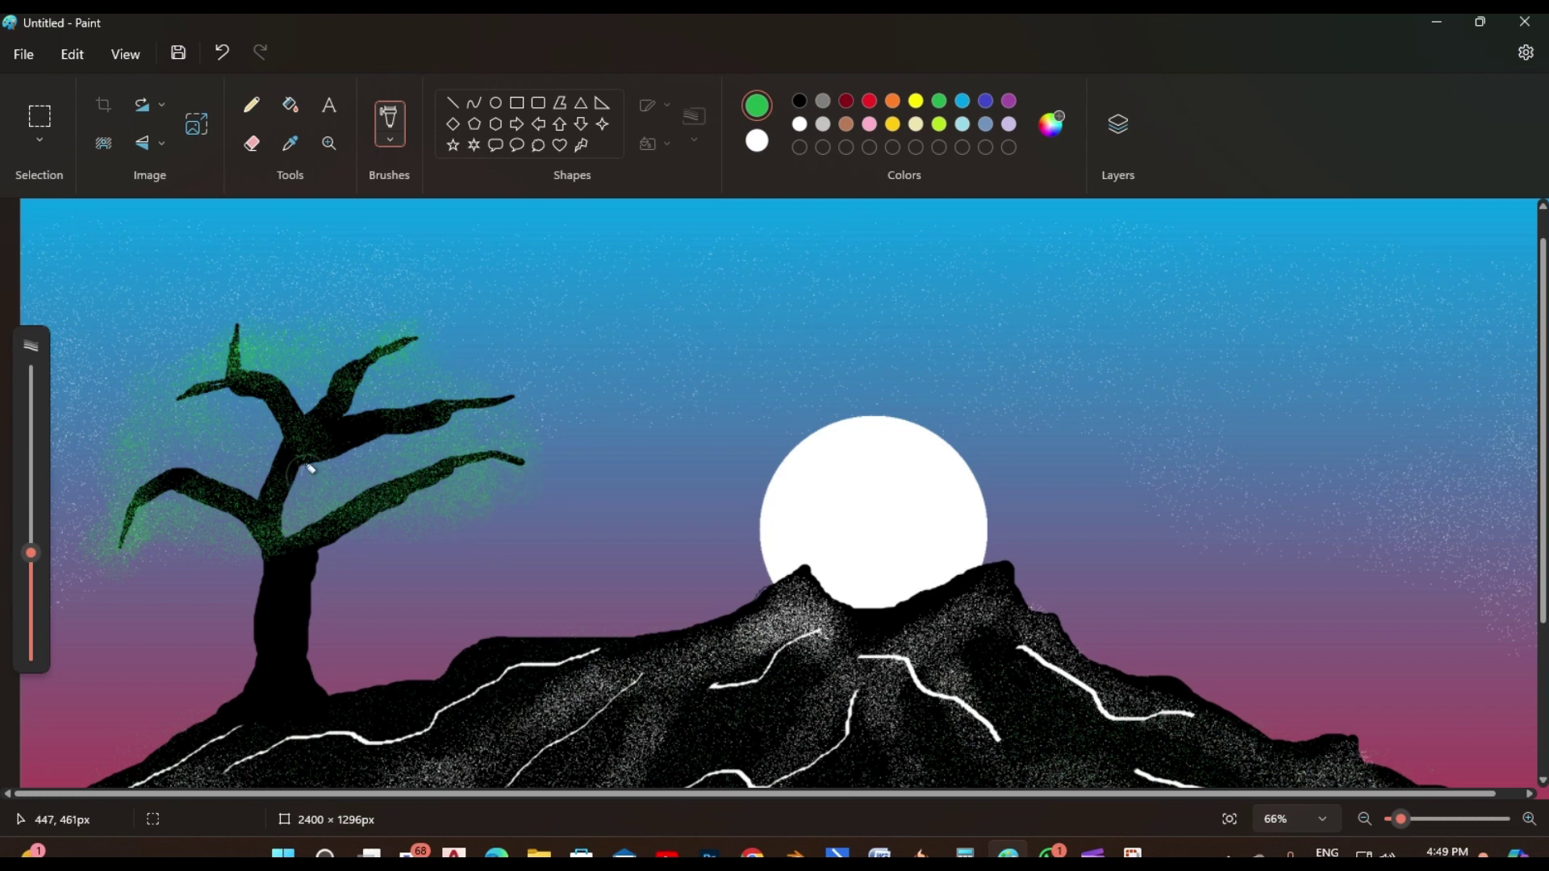
left_click_drag(31, 554, 31, 621)
mouse_move(164, 380)
left_mouse_down()
mouse_move(177, 526)
mouse_move(182, 385)
left_mouse_up()
mouse_move(386, 334)
left_mouse_down()
mouse_move(387, 494)
mouse_move(197, 464)
mouse_move(352, 320)
left_mouse_up()
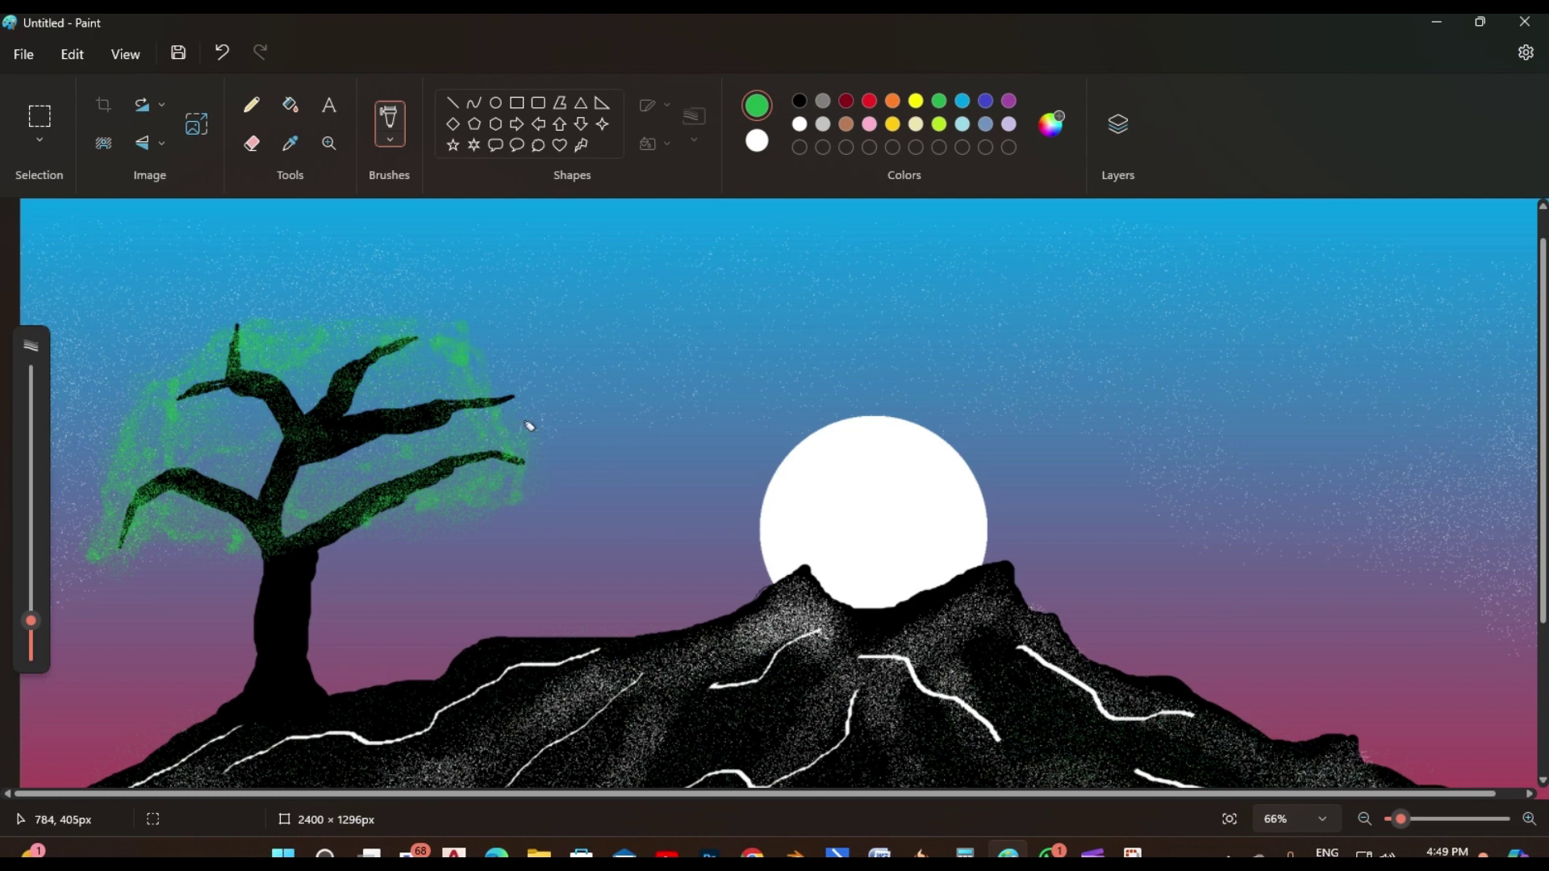
mouse_move(529, 425)
left_mouse_down()
mouse_move(259, 329)
mouse_move(195, 453)
left_mouse_up()
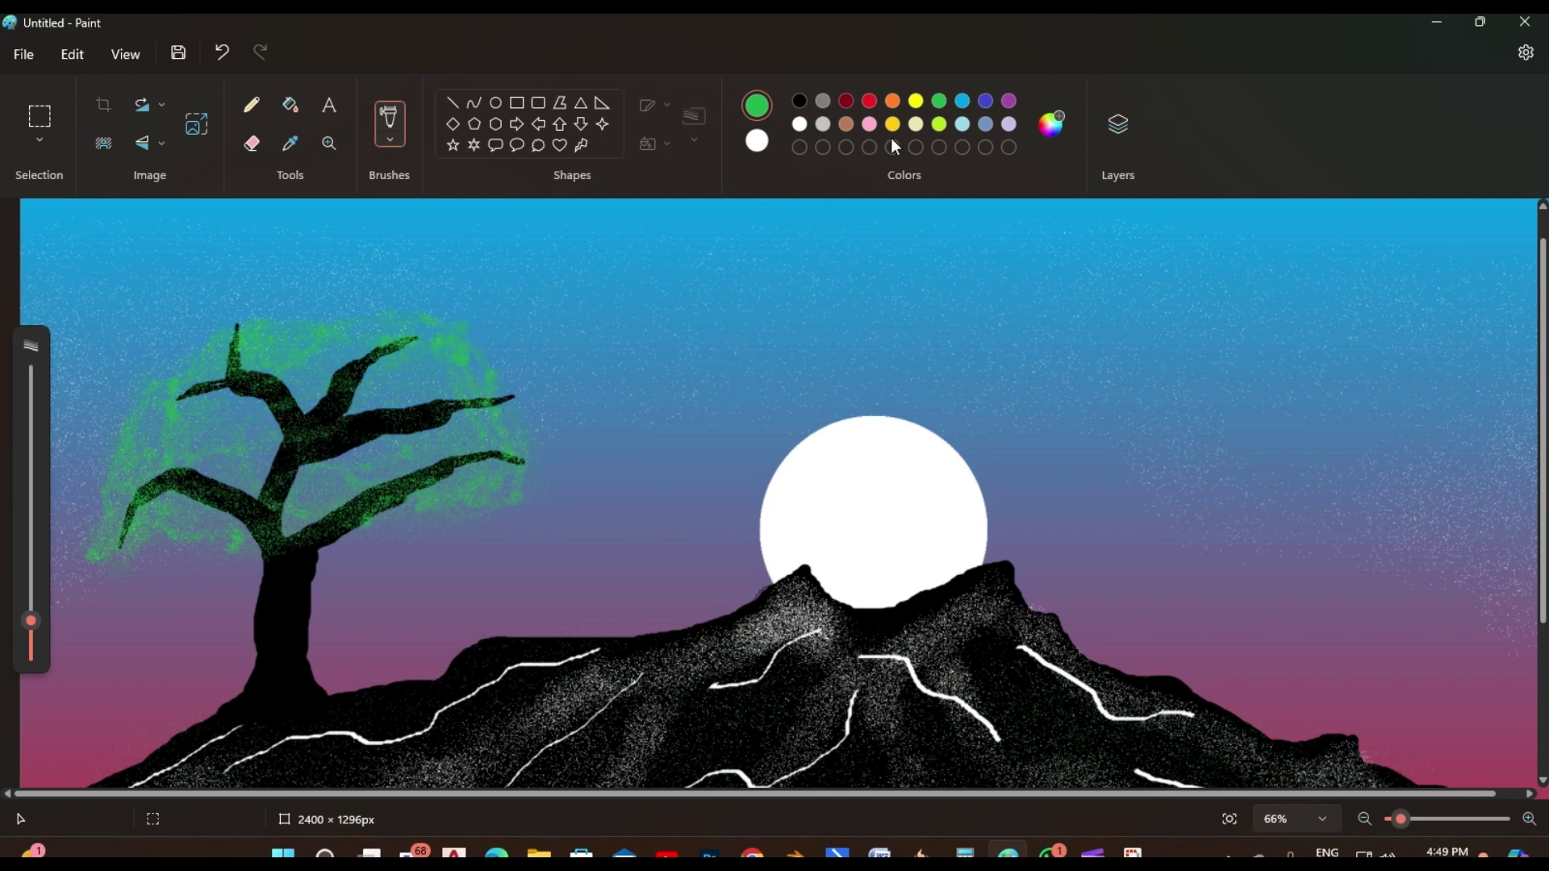
Cover the tree crown with rounded, overlapping pink foliage using the Marker
left_click(869, 101)
left_click(868, 124)
mouse_move(355, 373)
left_mouse_down()
mouse_move(253, 410)
mouse_move(210, 367)
mouse_move(121, 532)
mouse_move(430, 442)
mouse_move(415, 512)
mouse_move(432, 355)
mouse_move(242, 343)
mouse_move(307, 322)
mouse_move(294, 501)
mouse_move(225, 422)
mouse_move(277, 432)
mouse_move(121, 535)
mouse_move(161, 525)
mouse_move(97, 524)
mouse_move(150, 389)
mouse_move(270, 337)
mouse_move(367, 329)
mouse_move(428, 343)
mouse_move(484, 387)
mouse_move(484, 507)
mouse_move(403, 492)
mouse_move(420, 404)
mouse_move(386, 394)
mouse_move(266, 416)
mouse_move(201, 452)
mouse_move(267, 500)
mouse_move(276, 454)
mouse_move(363, 484)
mouse_move(339, 516)
mouse_move(428, 476)
mouse_move(362, 354)
mouse_move(193, 315)
mouse_move(145, 387)
mouse_move(414, 365)
mouse_move(524, 484)
left_mouse_up()
left_click(390, 137)
left_click(338, 444)
Draw lime patches on the left, top, middle and right of the pink crown with the Crayon
left_click(390, 140)
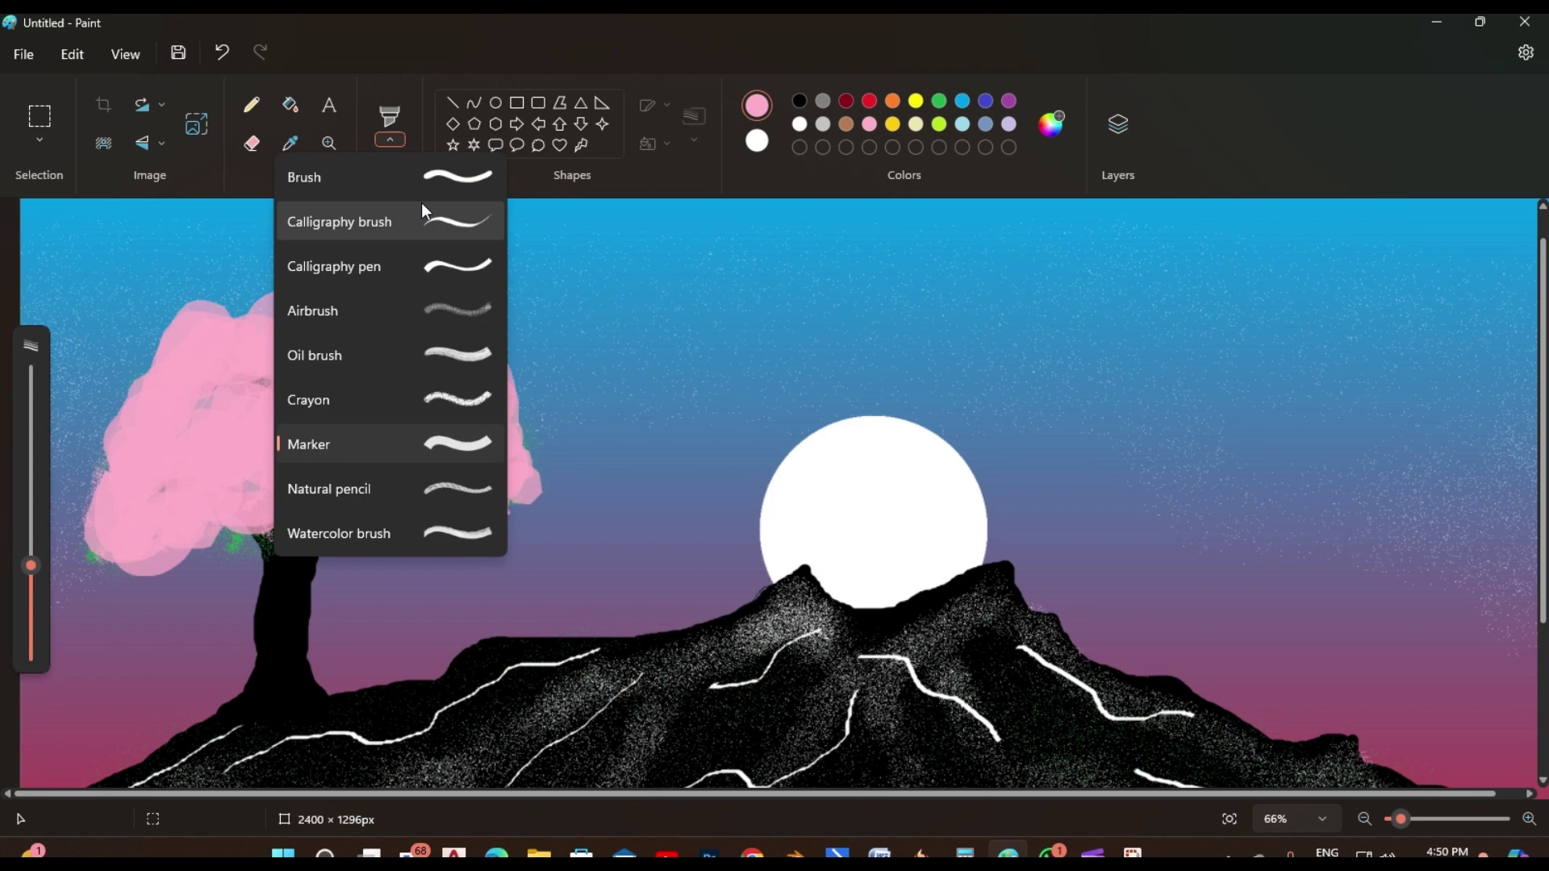
left_click(438, 403)
left_click_drag(371, 389, 326, 415)
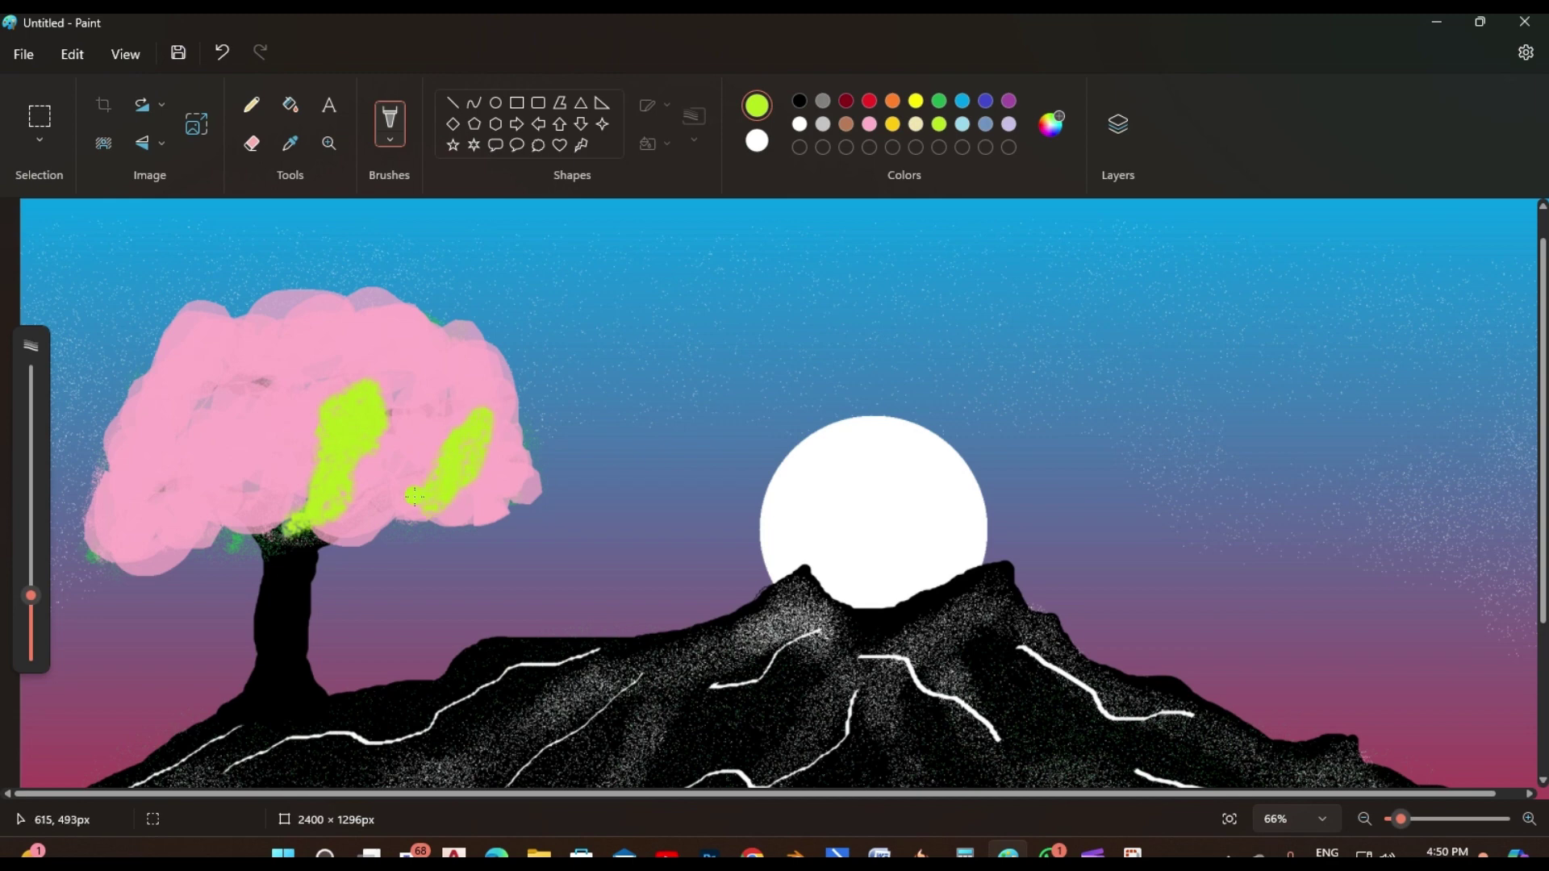
left_click_drag(216, 400, 206, 385)
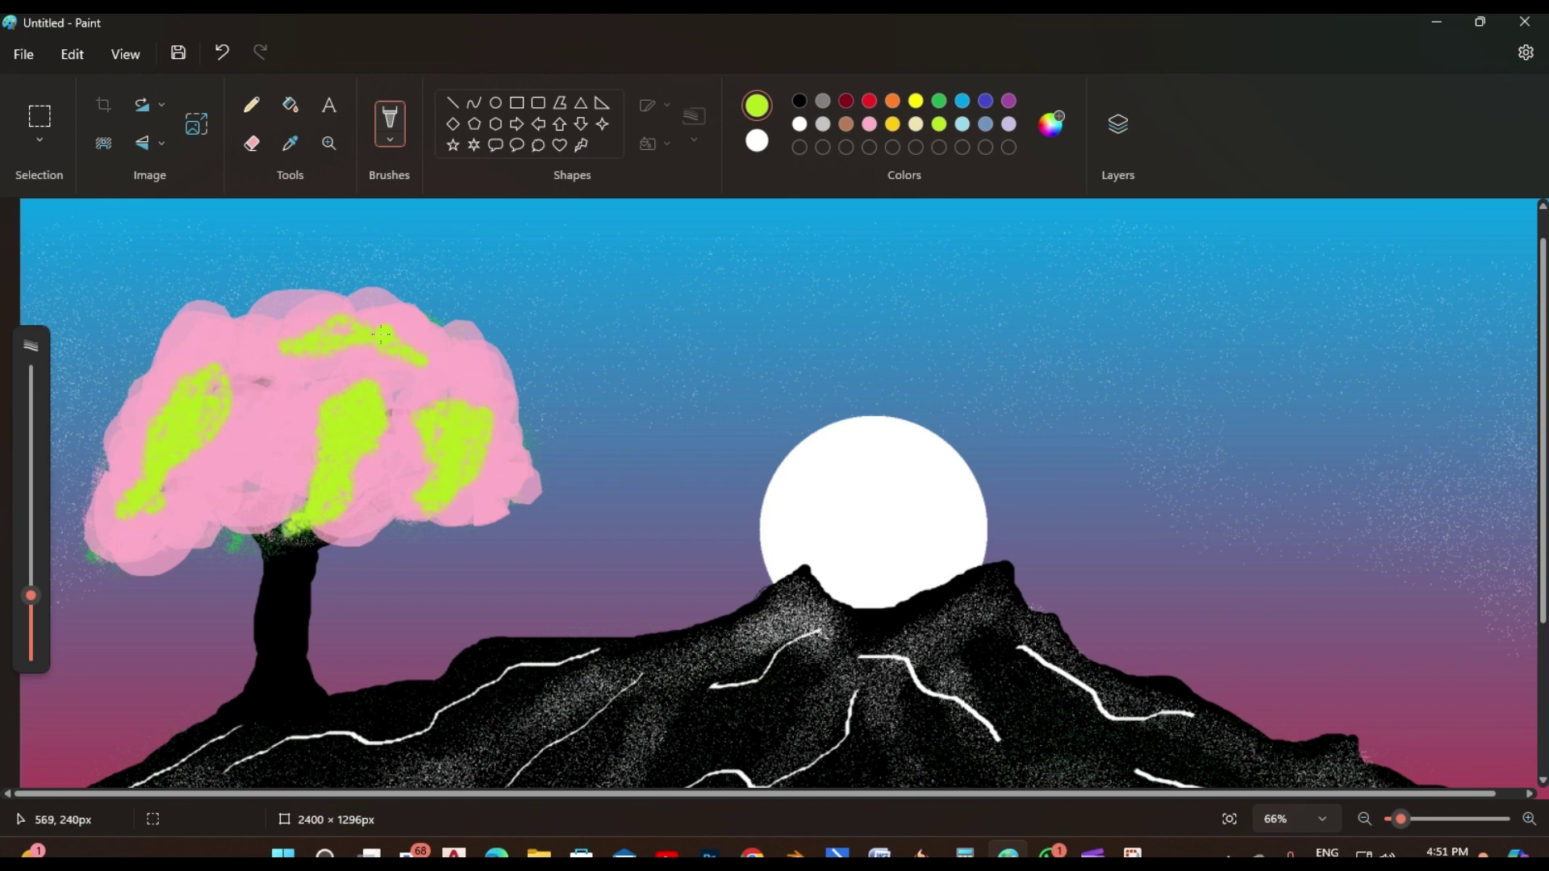
Airbrush green onto the crown, with a small dense patch near its centre and fine speckles at a larger size
left_click(398, 144)
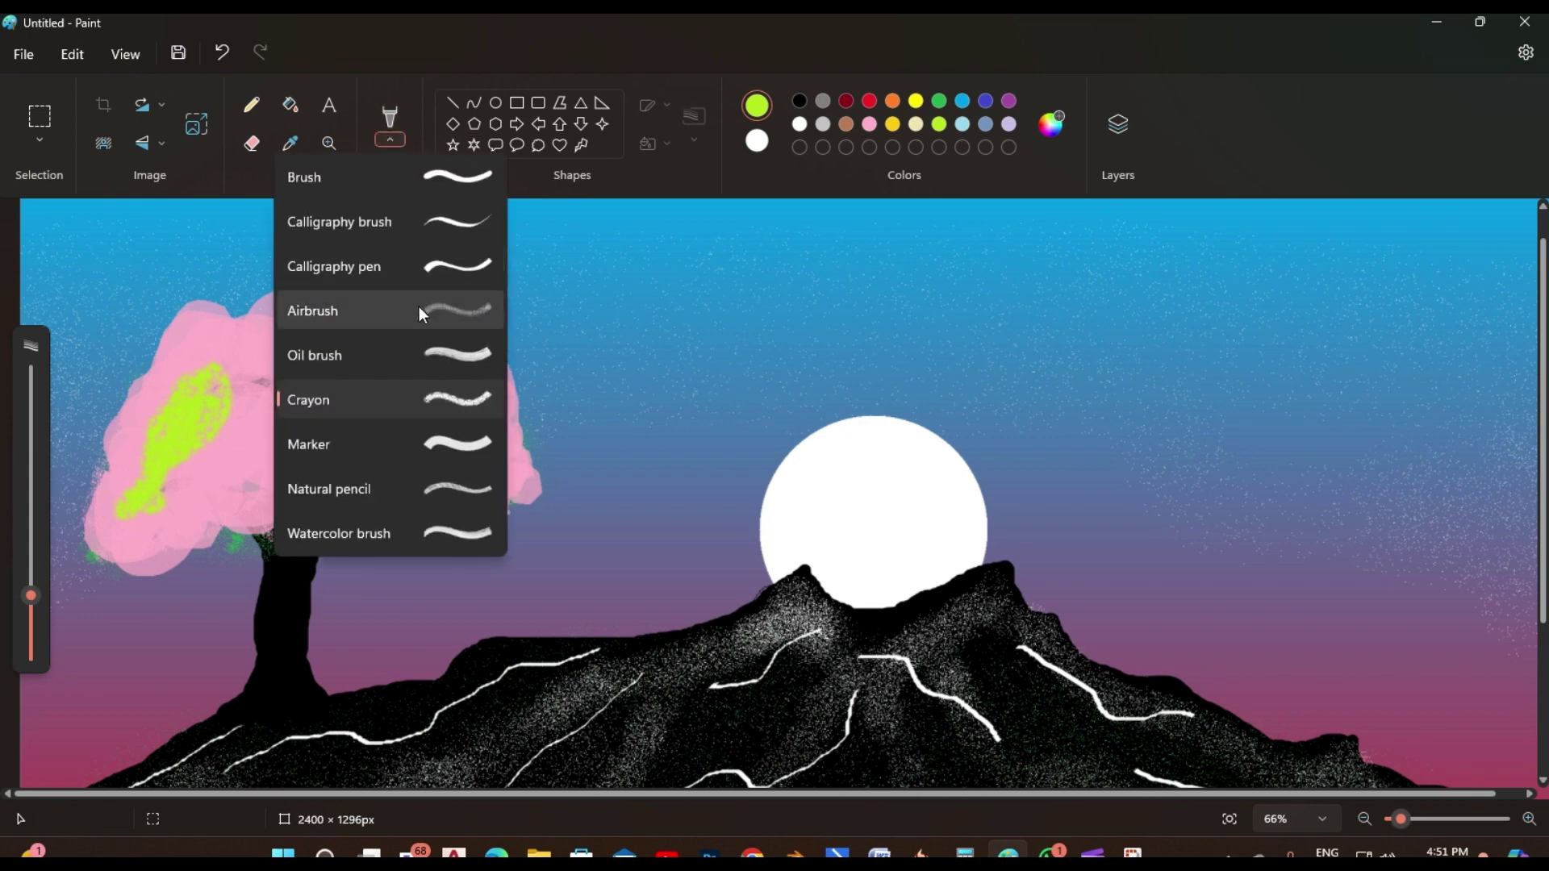
left_click(419, 308)
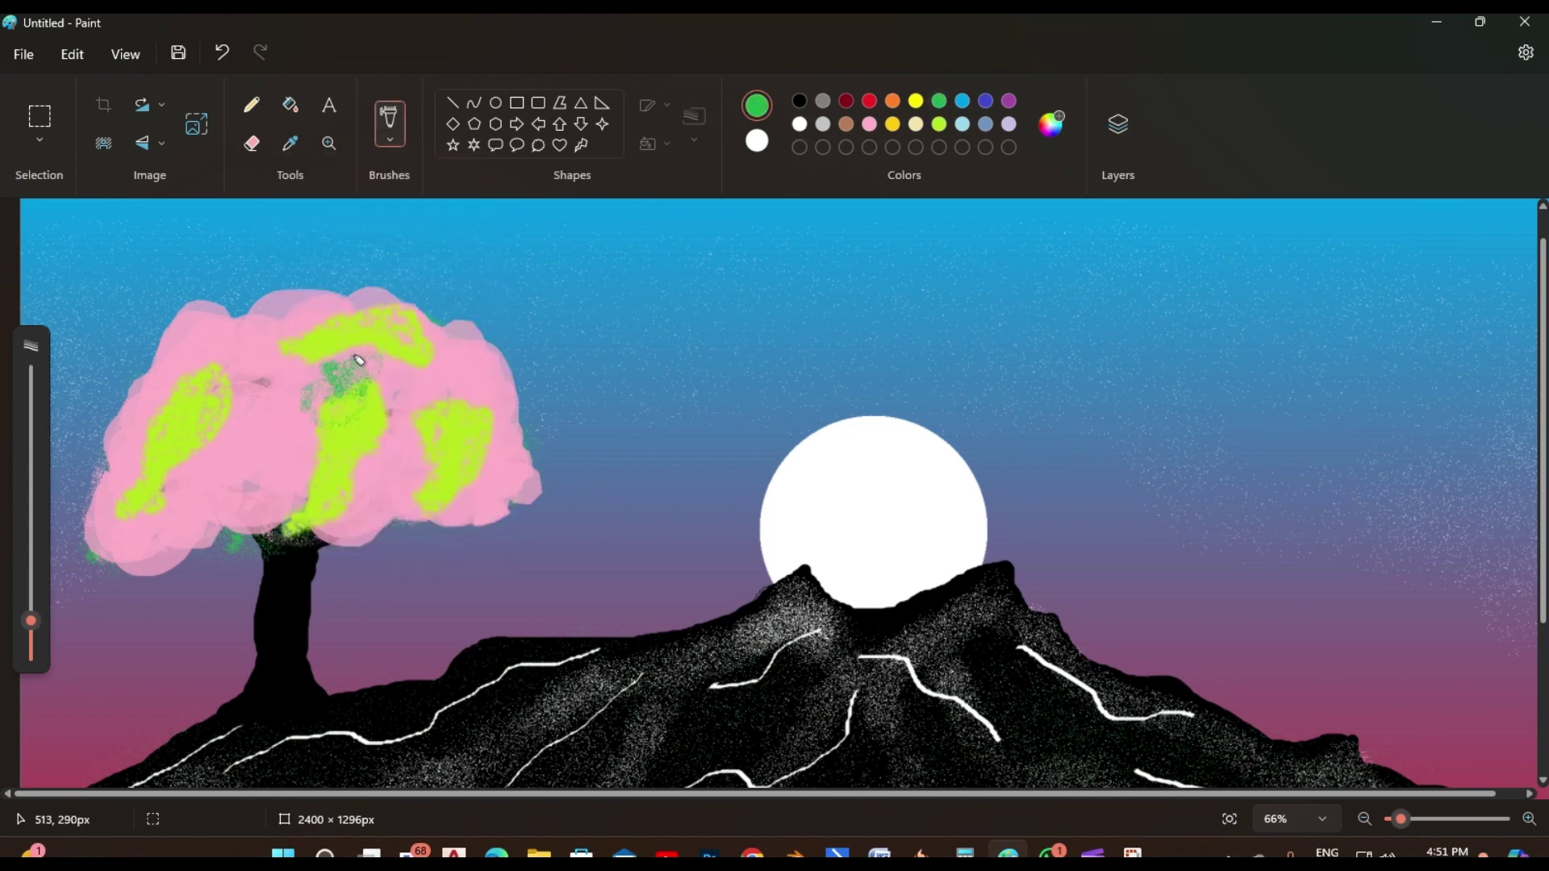
left_click(34, 397)
left_click(32, 506)
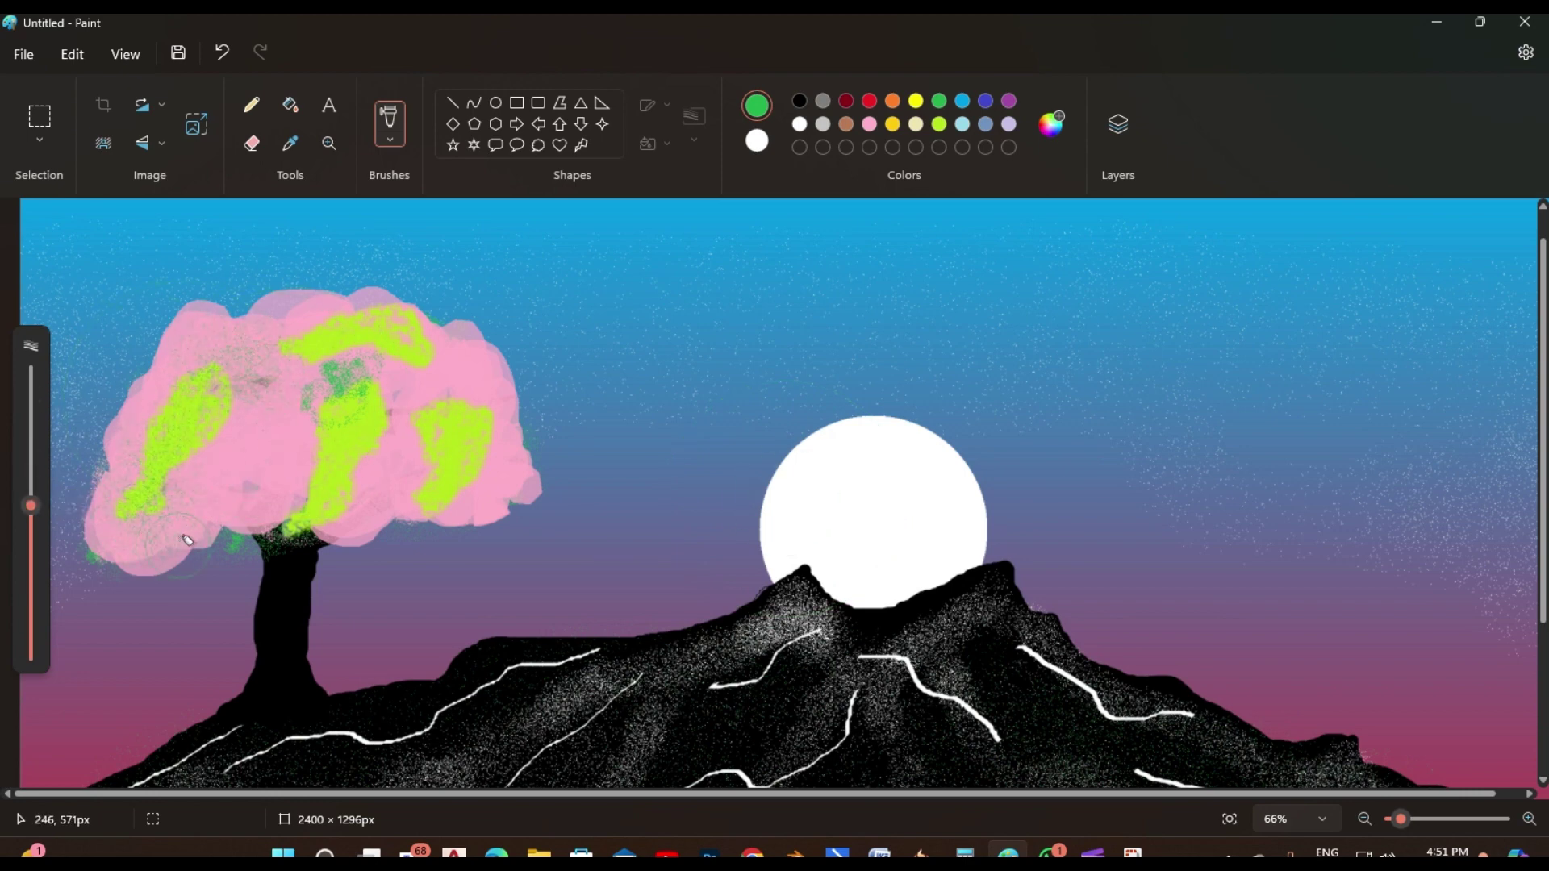
Break up the lime patches with pink Crayon strokes, and airbrush green speckles across the whole crown
left_click(389, 139)
left_click(438, 399)
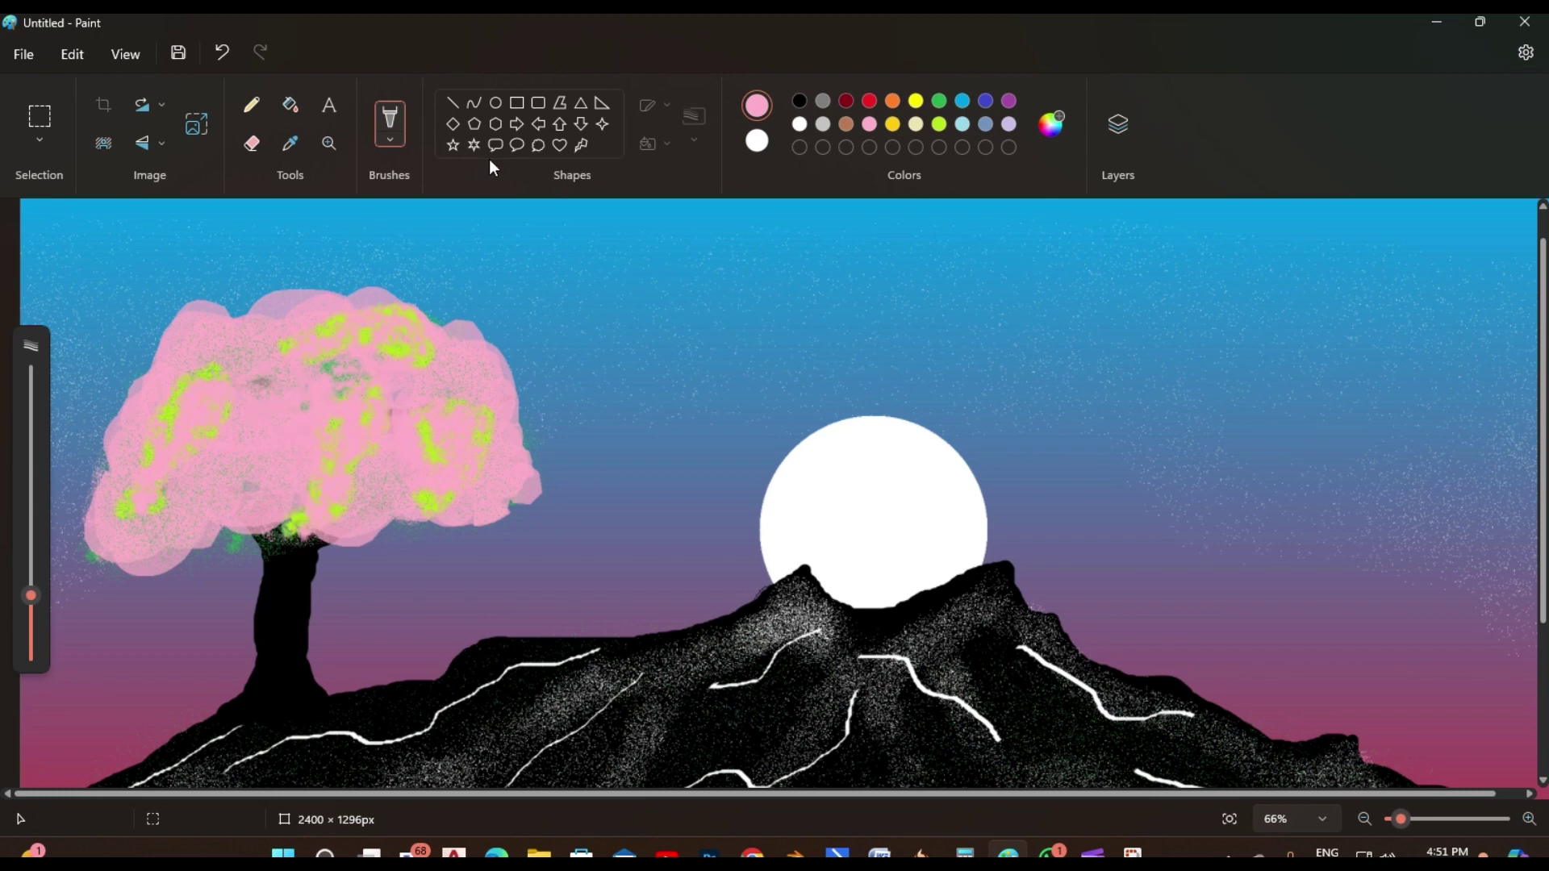
left_click(390, 133)
left_click(444, 323)
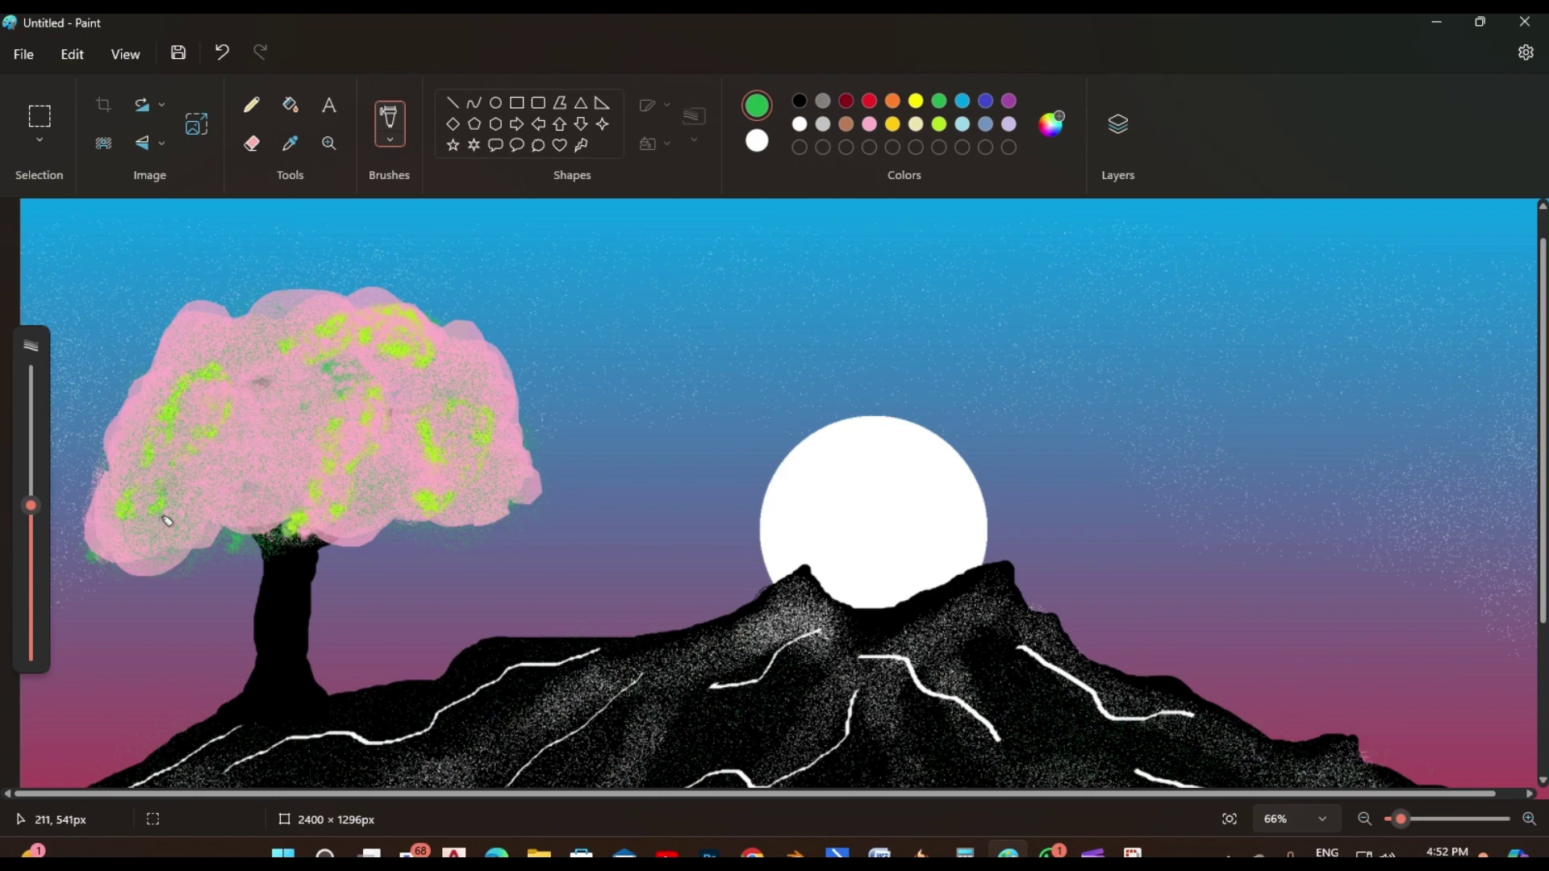
Airbrush lime speckles over the upper left part of the crown and more green speckles over its right part
left_click(940, 124)
scroll(278, 353, "down", 3)
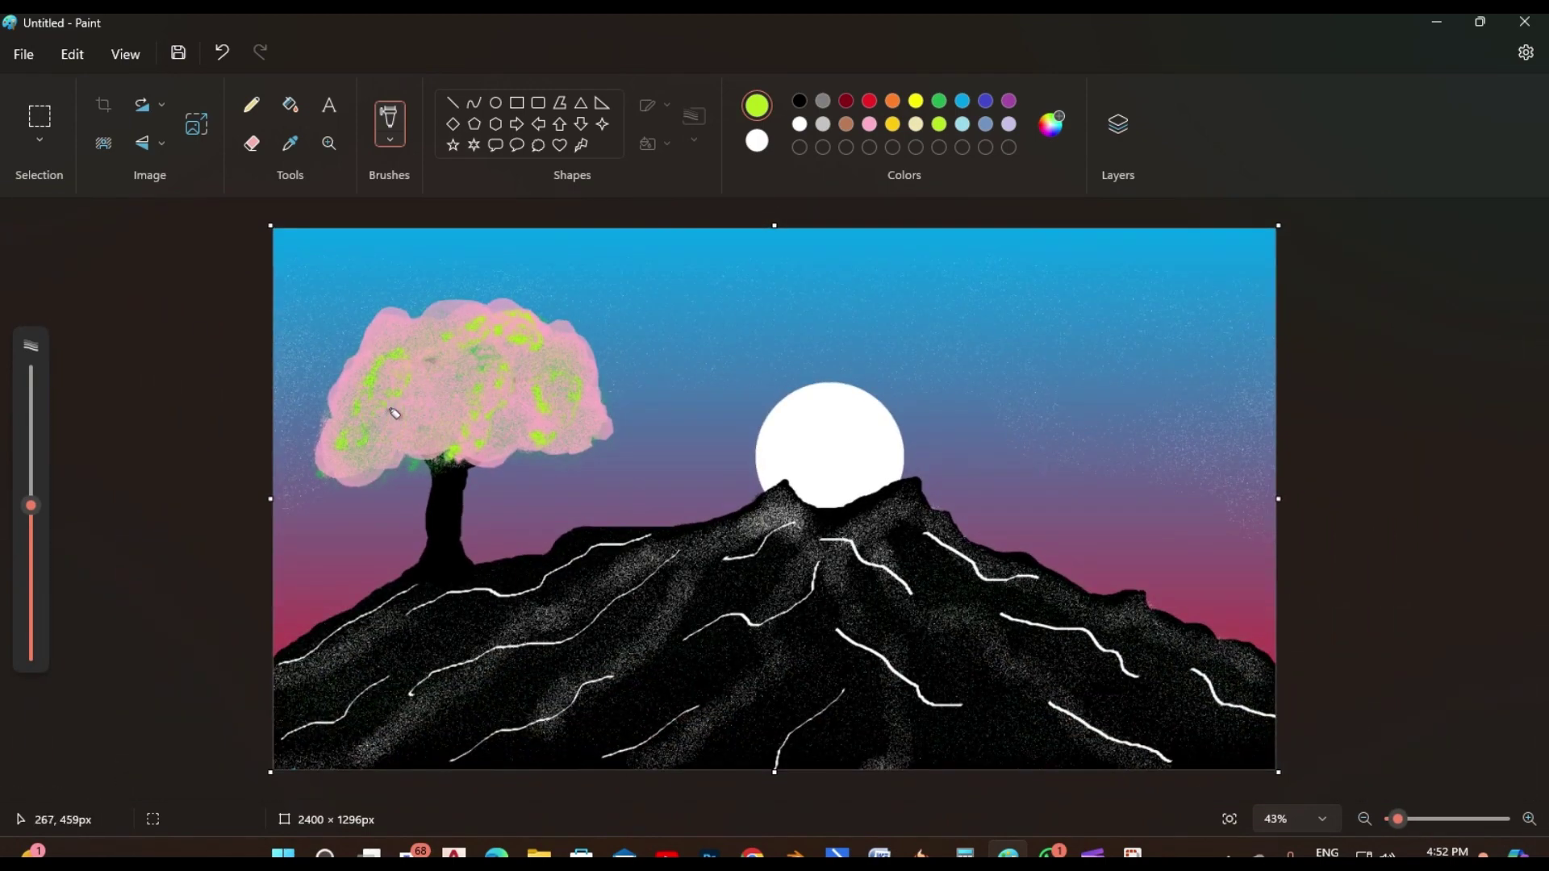
scroll(388, 407, "up", 5)
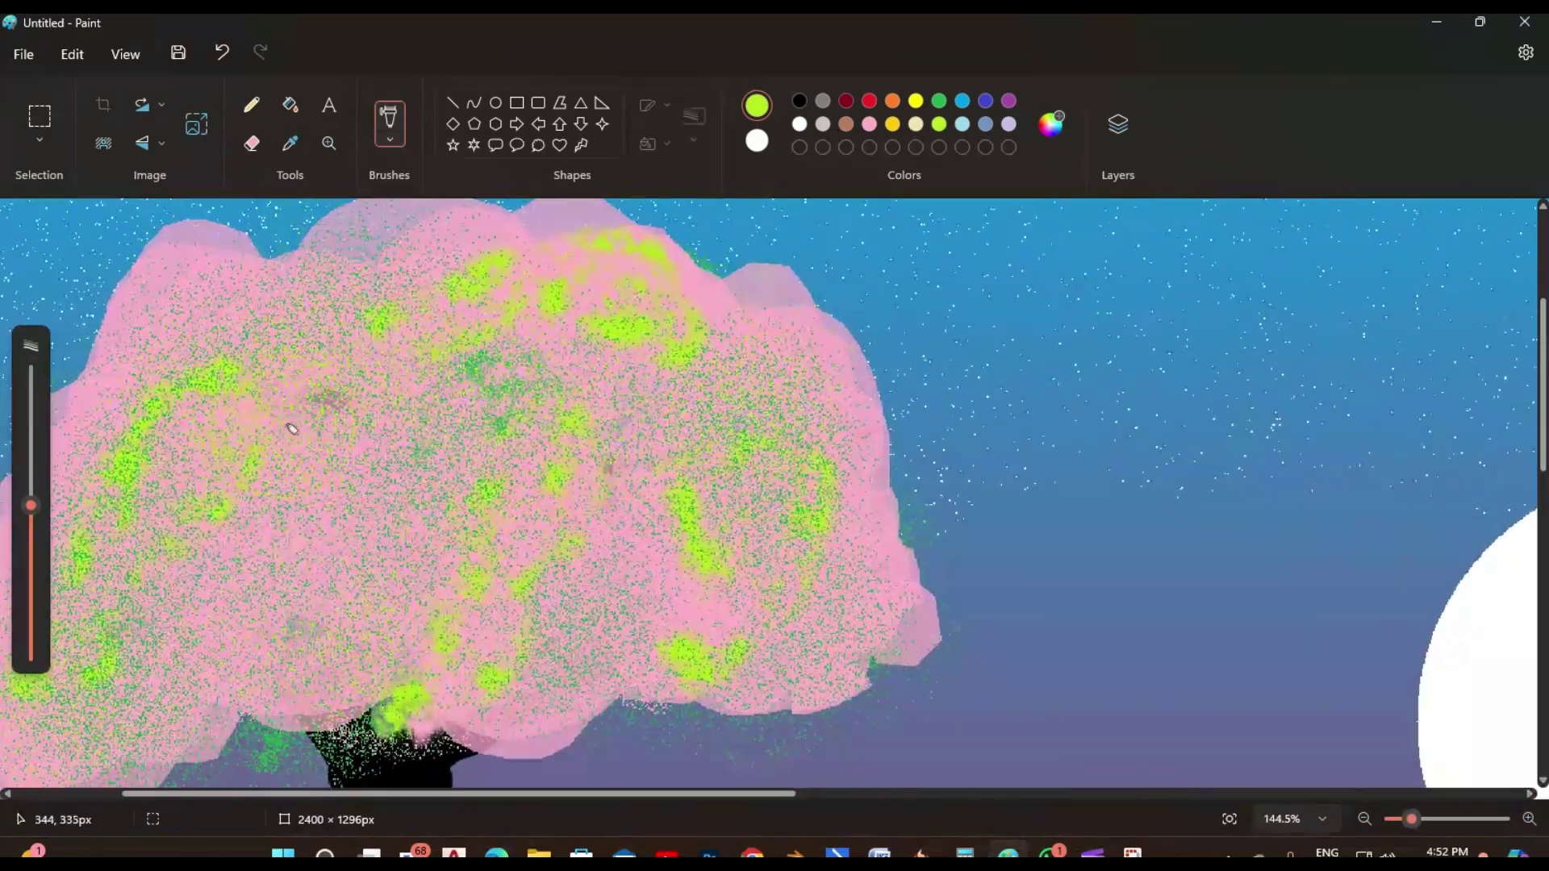
left_click(940, 100)
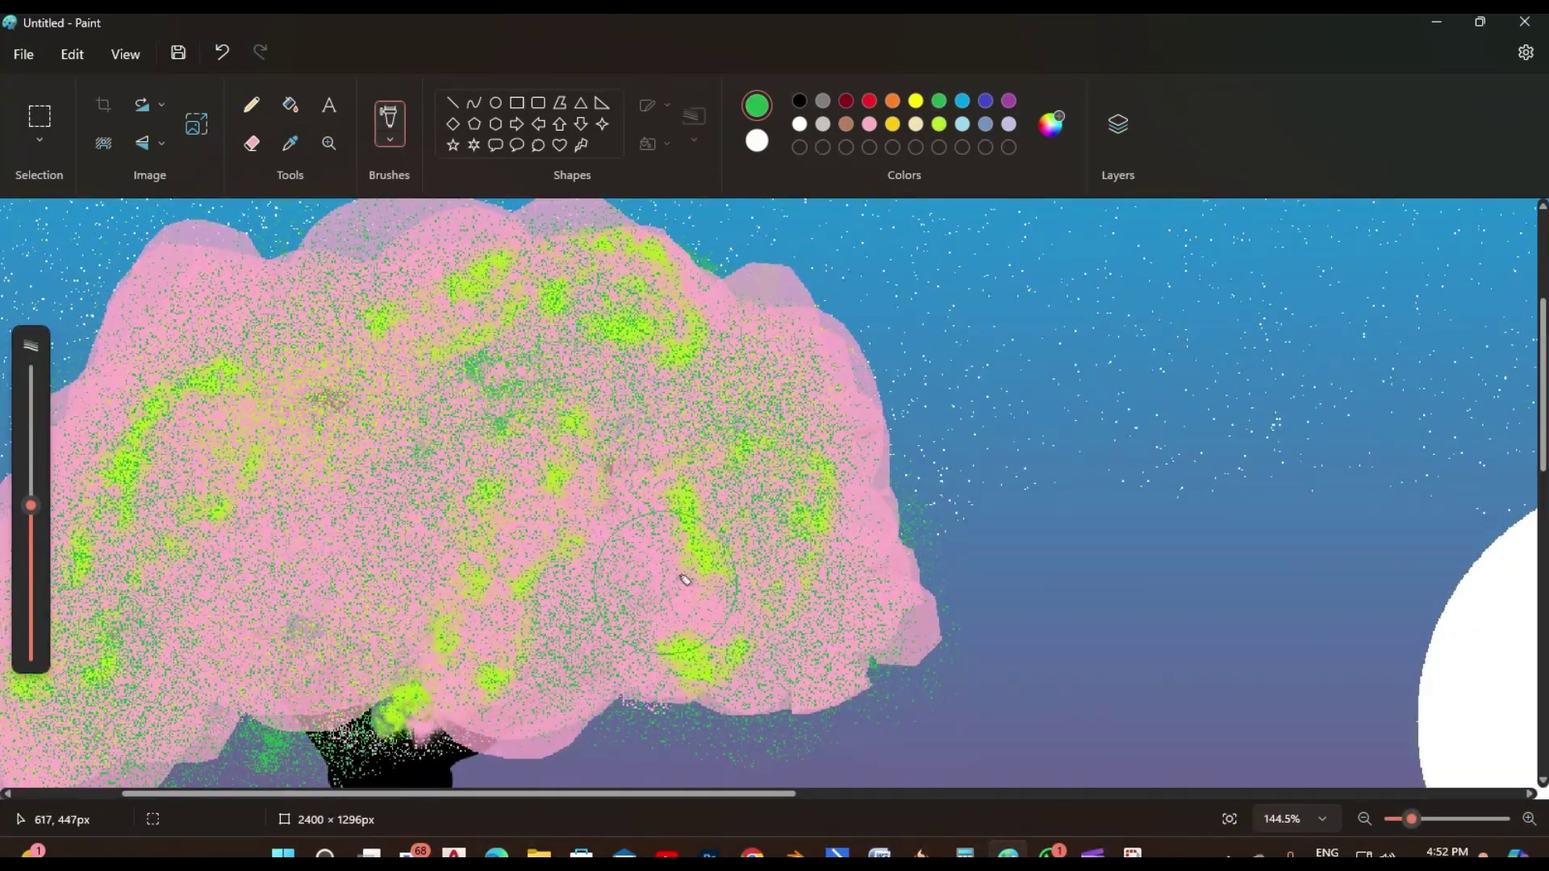
scroll(298, 558, "down", 1)
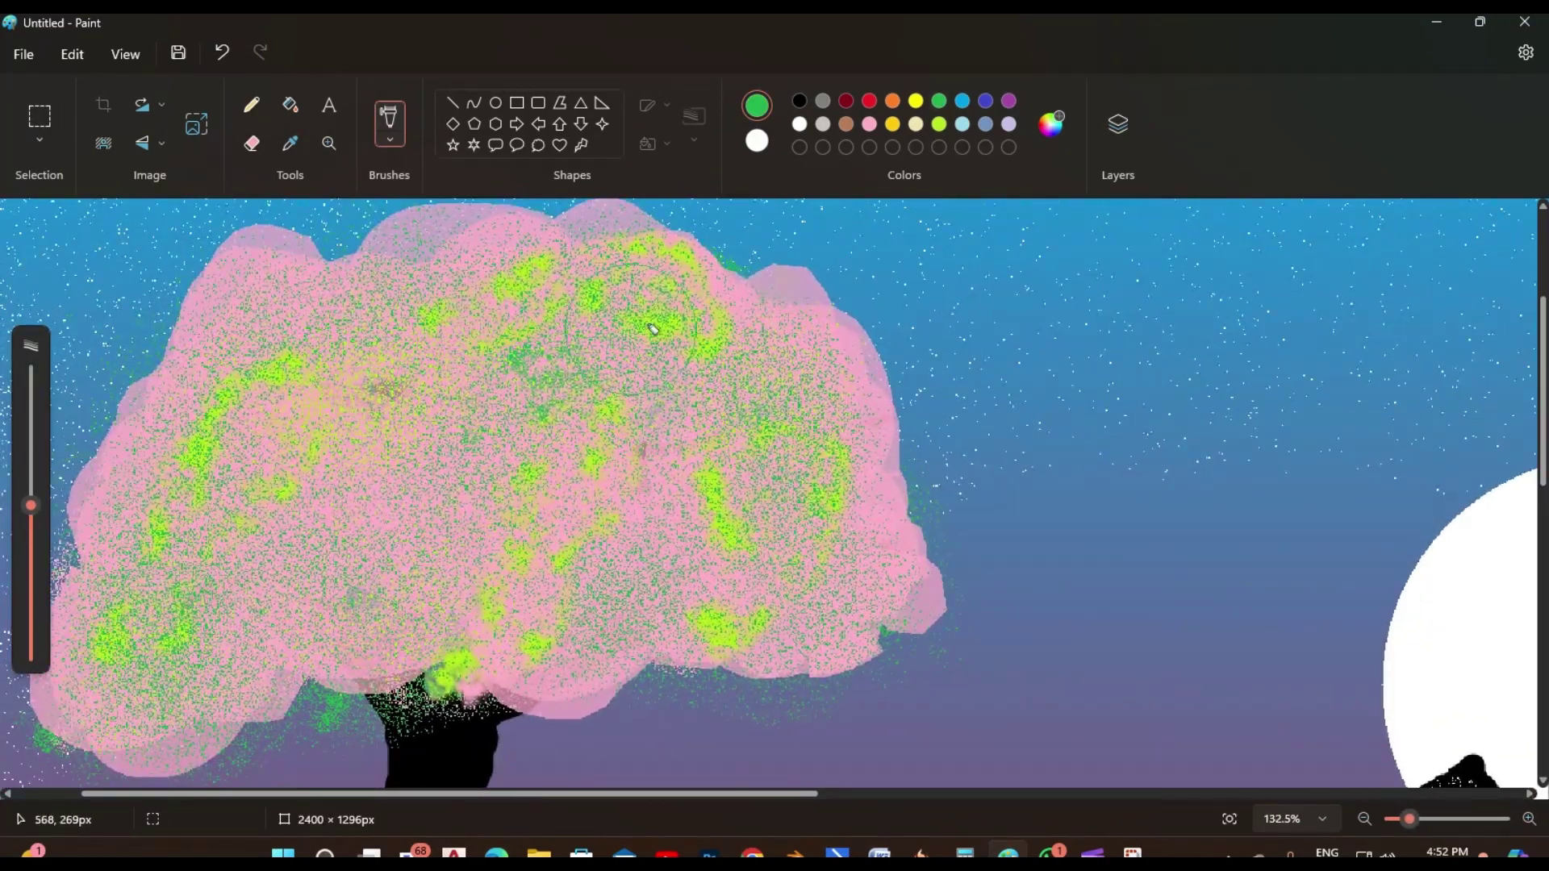
Try red Natural pencil dabs on the crown's right part and further across it, using a smaller brush size
left_click(390, 138)
left_click(439, 484)
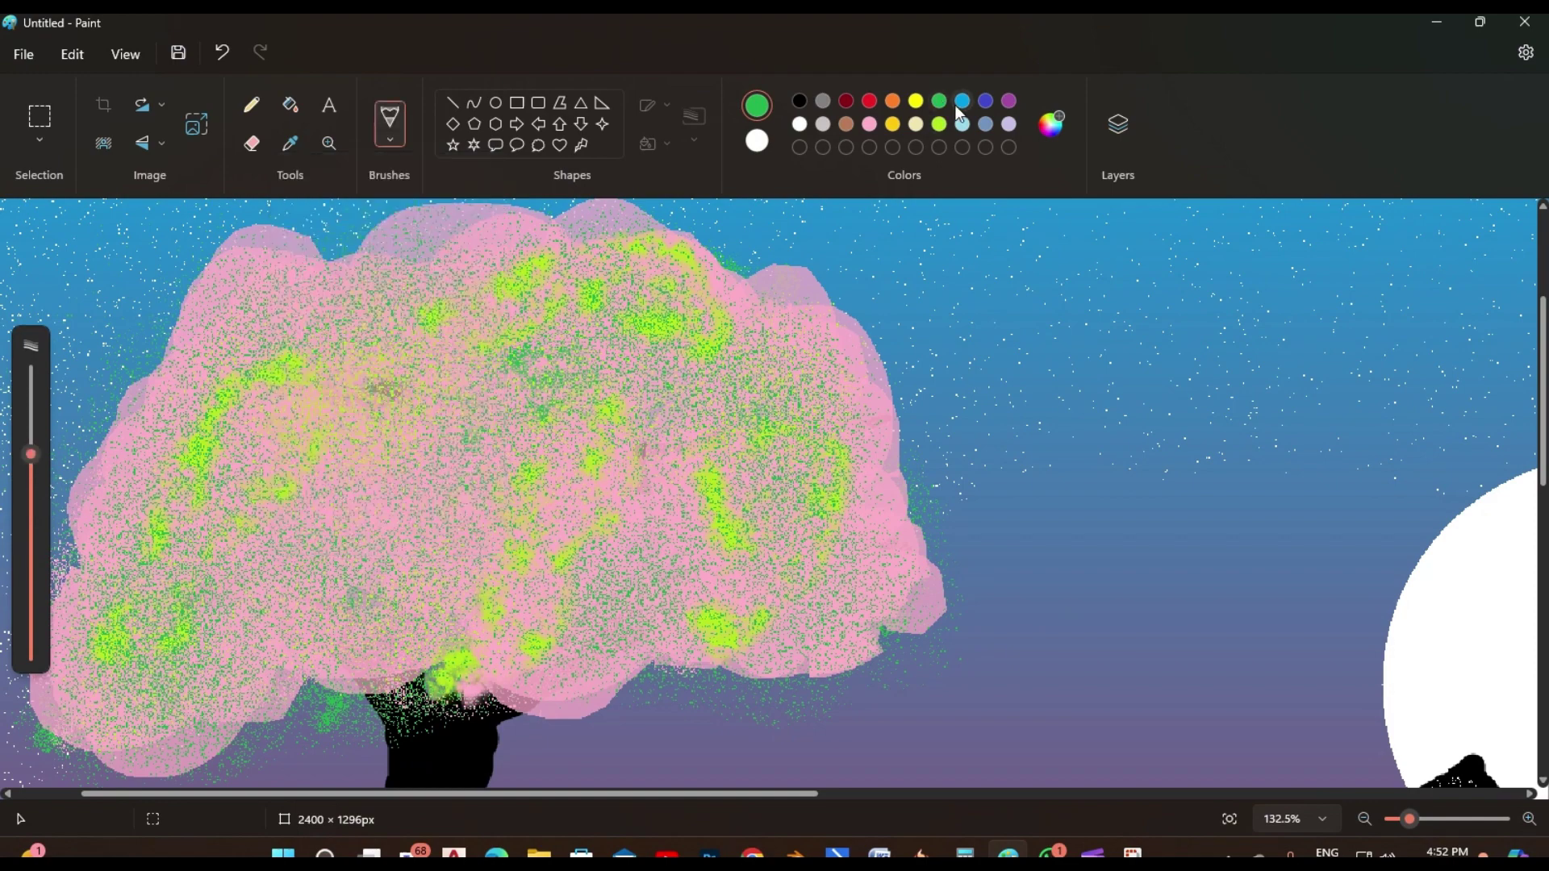
left_click(869, 100)
scroll(614, 373, "down", 2)
mouse_move(31, 454)
left_mouse_down()
mouse_move(36, 621)
mouse_move(35, 574)
left_mouse_up()
left_click(735, 529)
left_click(723, 450)
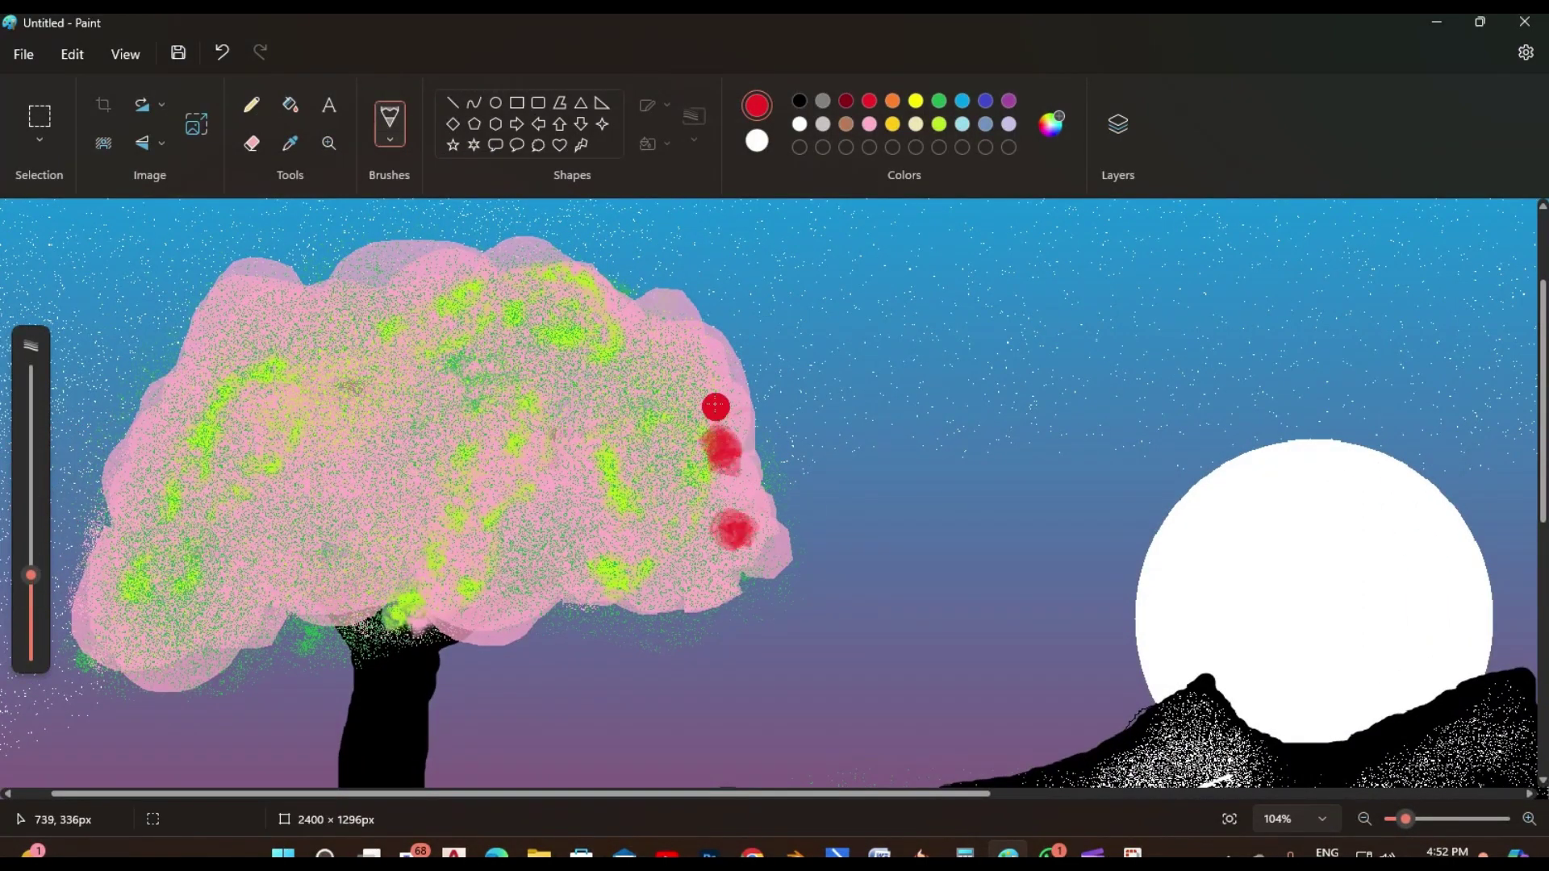
left_click(690, 372)
left_click(604, 351)
left_click(649, 456)
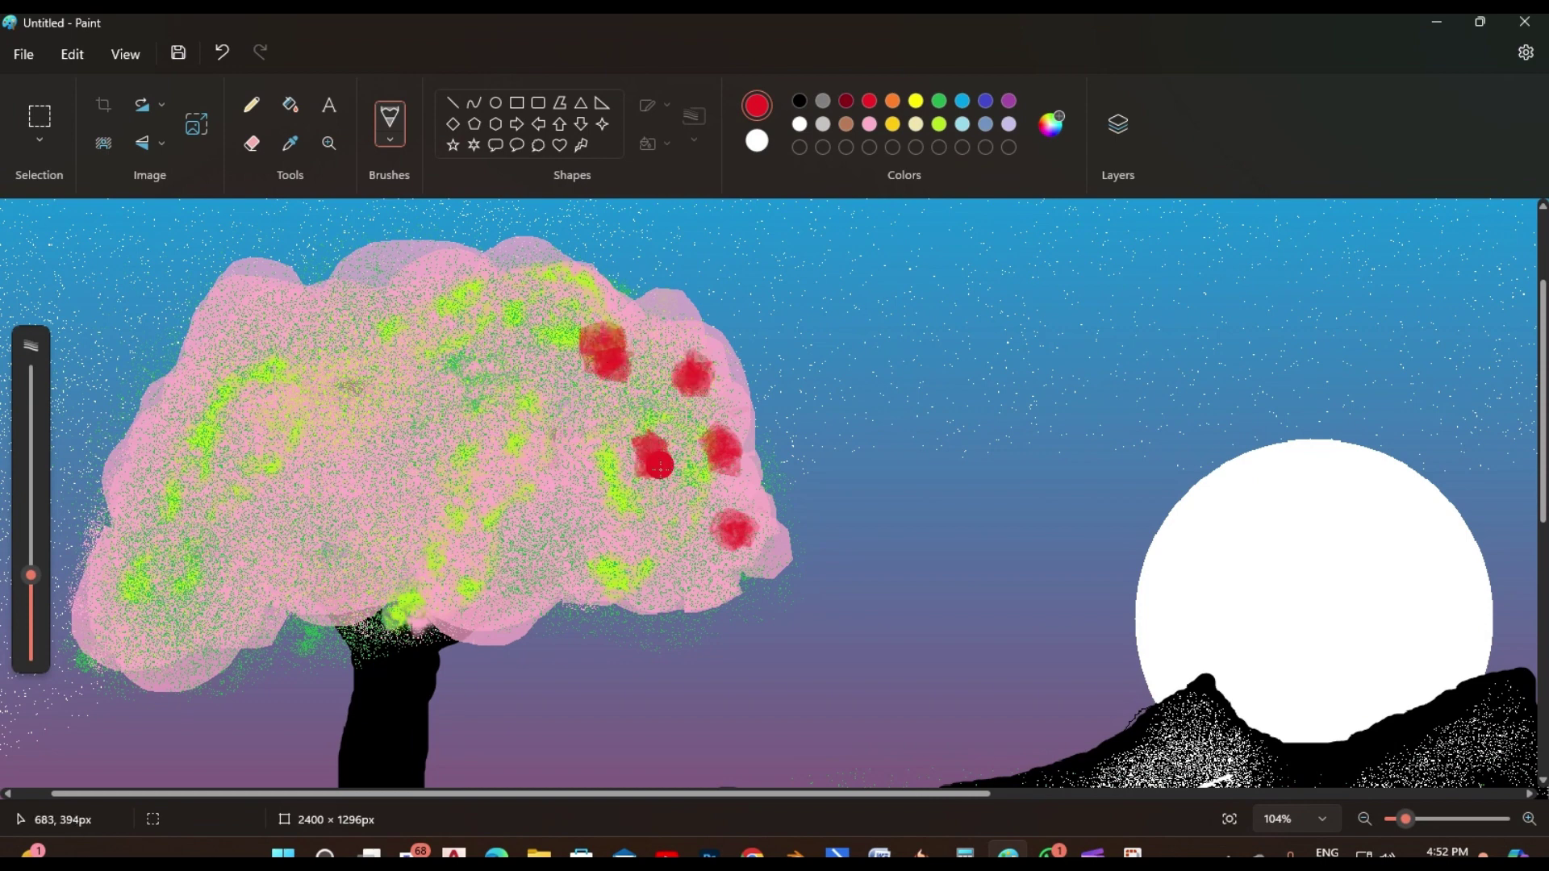
left_click(614, 563)
mouse_move(569, 520)
left_mouse_down()
mouse_move(511, 507)
mouse_move(454, 443)
mouse_move(324, 365)
mouse_move(499, 378)
mouse_move(532, 472)
mouse_move(487, 530)
mouse_move(286, 417)
mouse_move(284, 534)
mouse_move(160, 637)
mouse_move(134, 543)
mouse_move(306, 350)
left_mouse_up()
Undo all the red Natural pencil marks on the crown
key("ctrl+z")
key("ctrl+z")
key("ctrl+z")
key("ctrl+z")
key("ctrl+z")
key("ctrl+z")
key("ctrl+z")
key("ctrl+z")
key("ctrl+z")
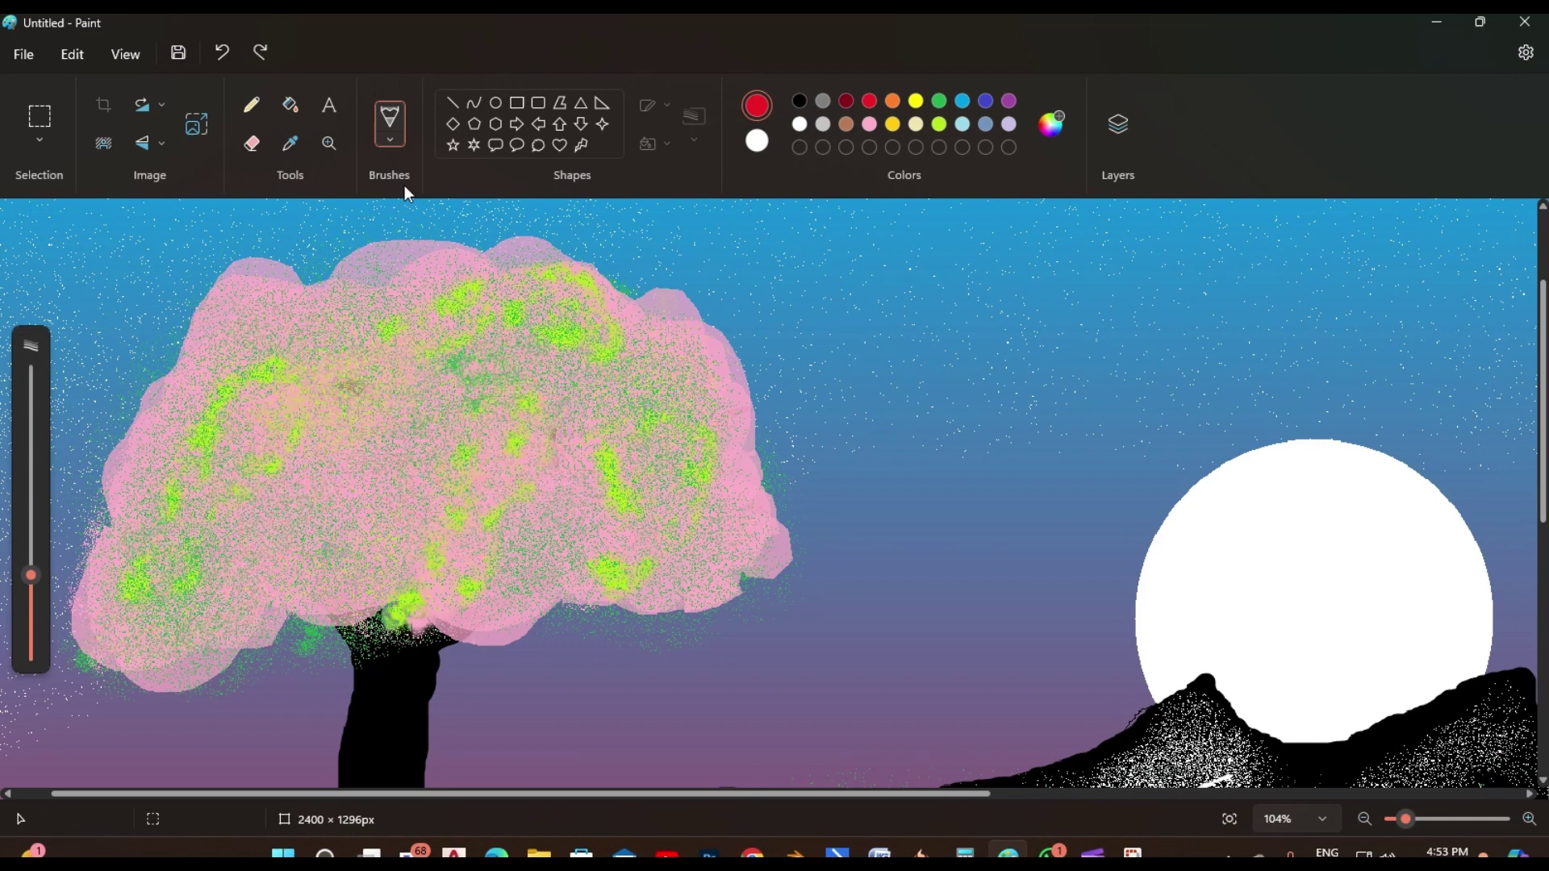
Airbrush red speckles across the whole crown
left_click(390, 137)
left_click(441, 311)
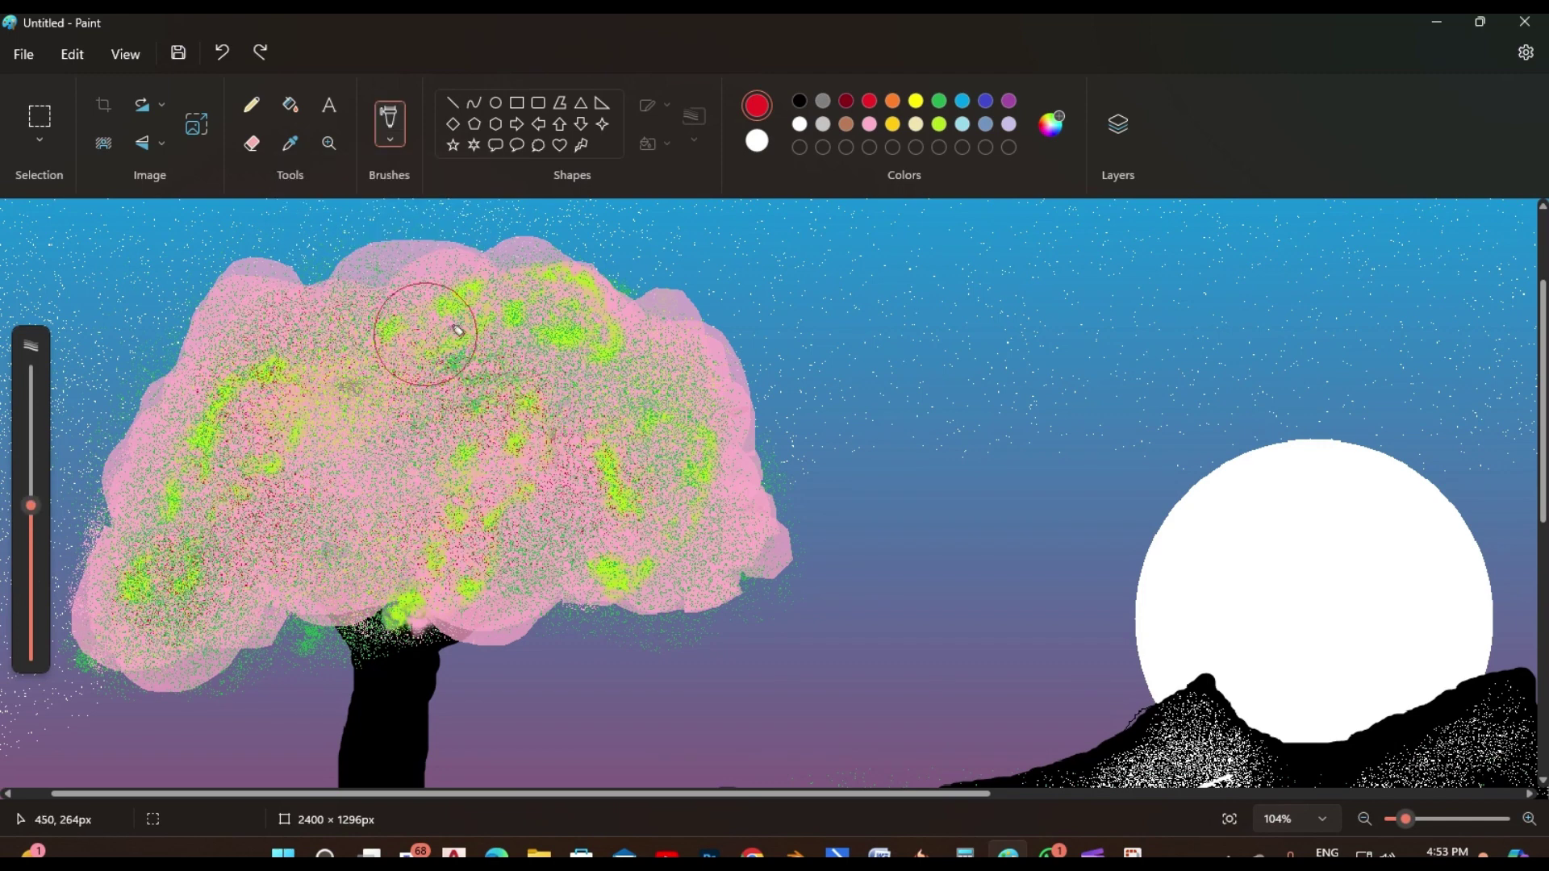
Try a red Watercolor brush stroke across the middle of the crown, and undo it
left_click(391, 137)
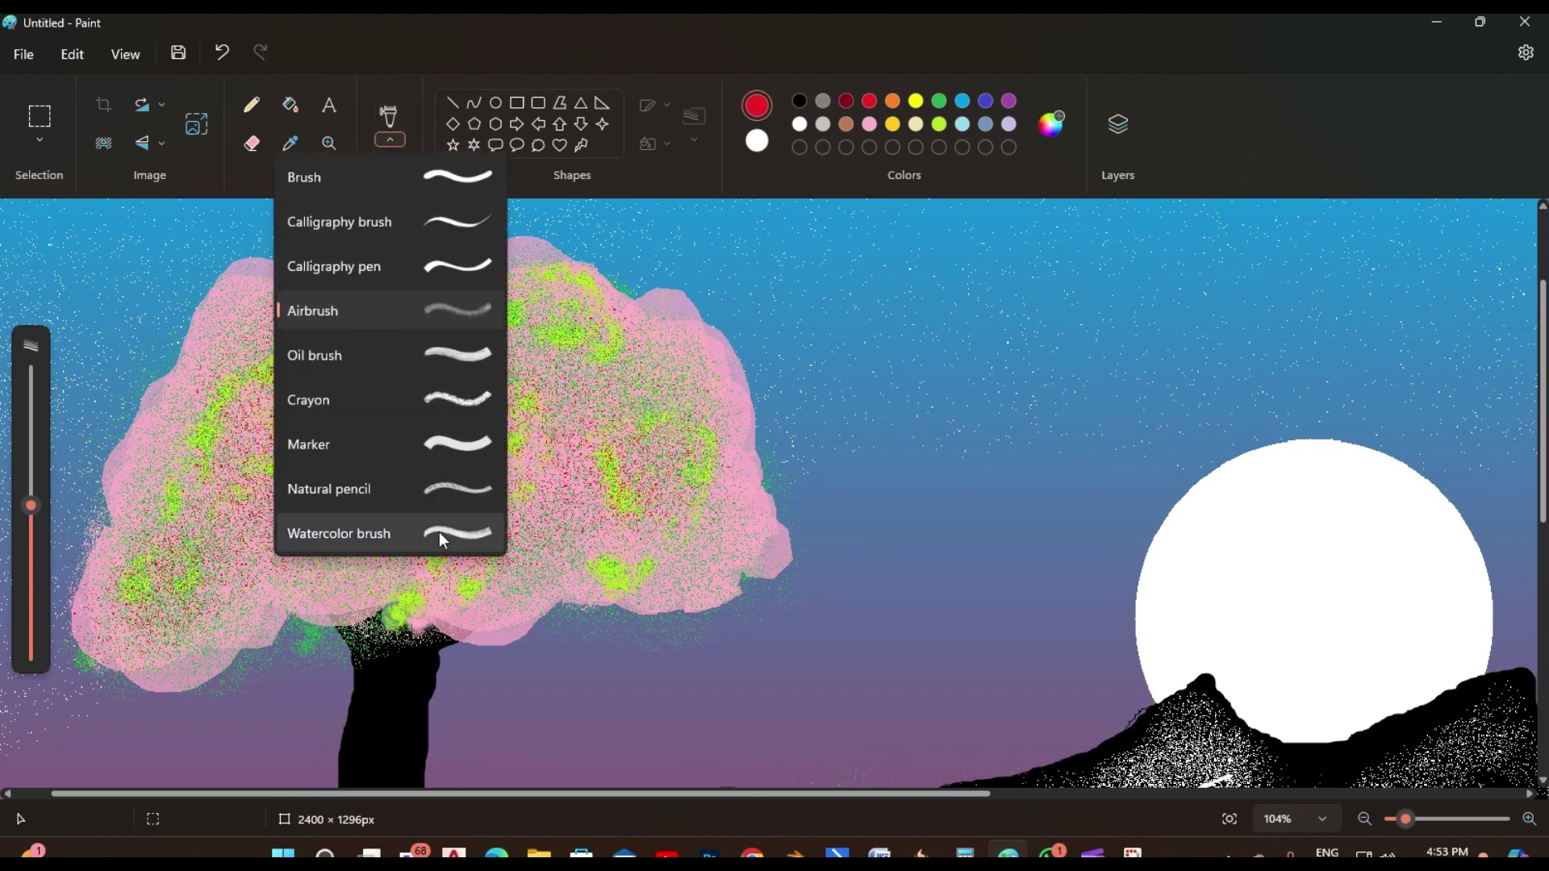
left_click(439, 531)
left_click_drag(362, 466, 482, 435)
key("ctrl+z")
Airbrush gold speckles over the crown, and add white speckles across it and along its right edge
left_click(391, 137)
left_click(439, 311)
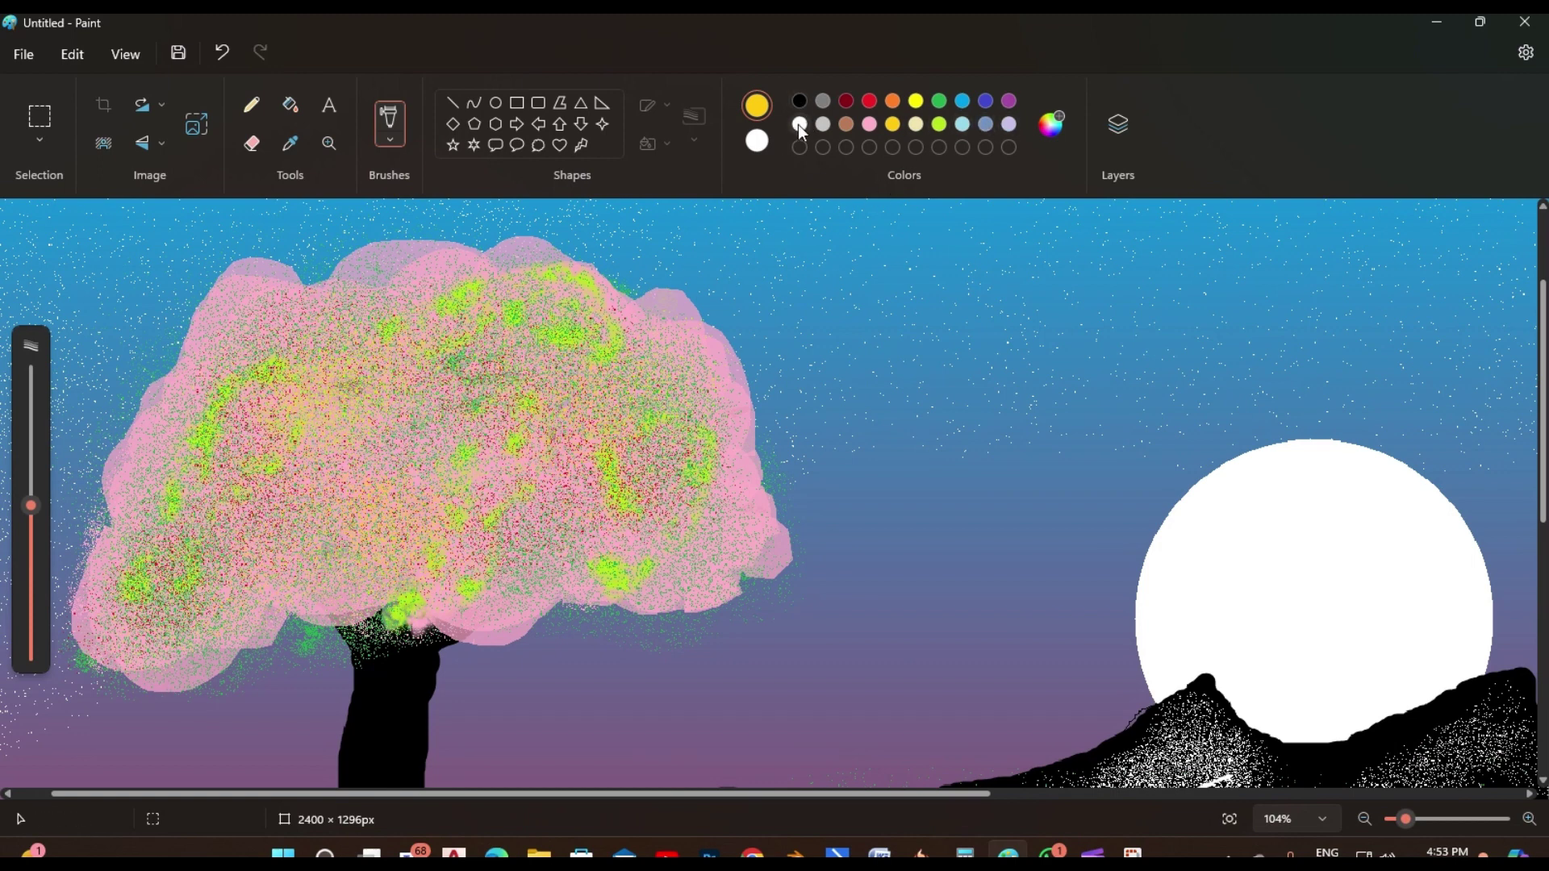
left_click(800, 124)
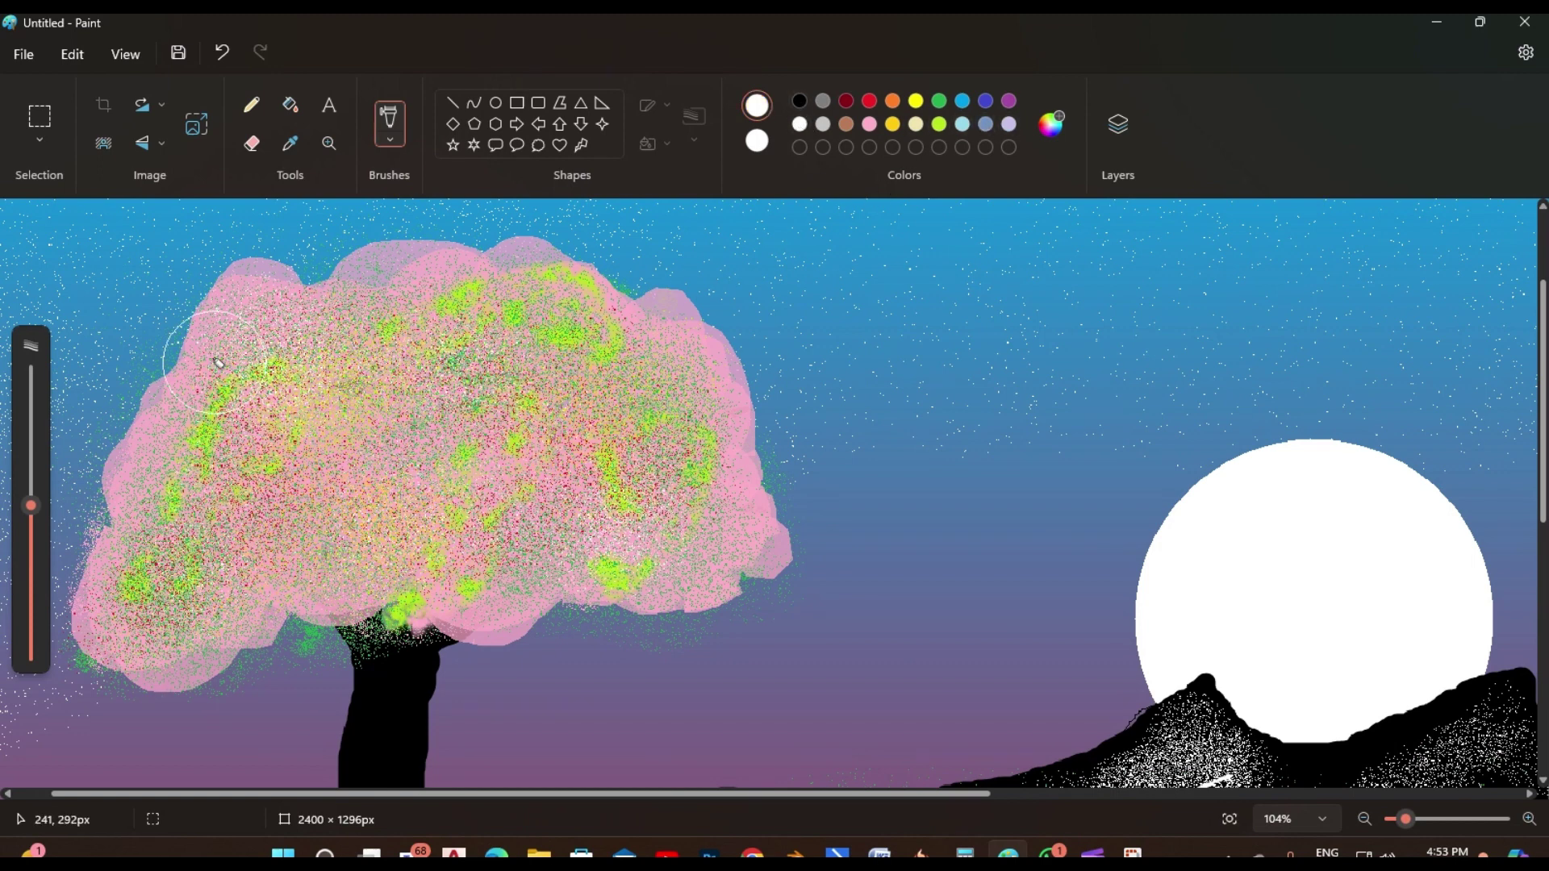
mouse_move(469, 556)
left_mouse_down()
mouse_move(671, 489)
mouse_move(746, 540)
mouse_move(727, 506)
mouse_move(750, 444)
mouse_move(709, 376)
mouse_move(600, 292)
left_mouse_up()
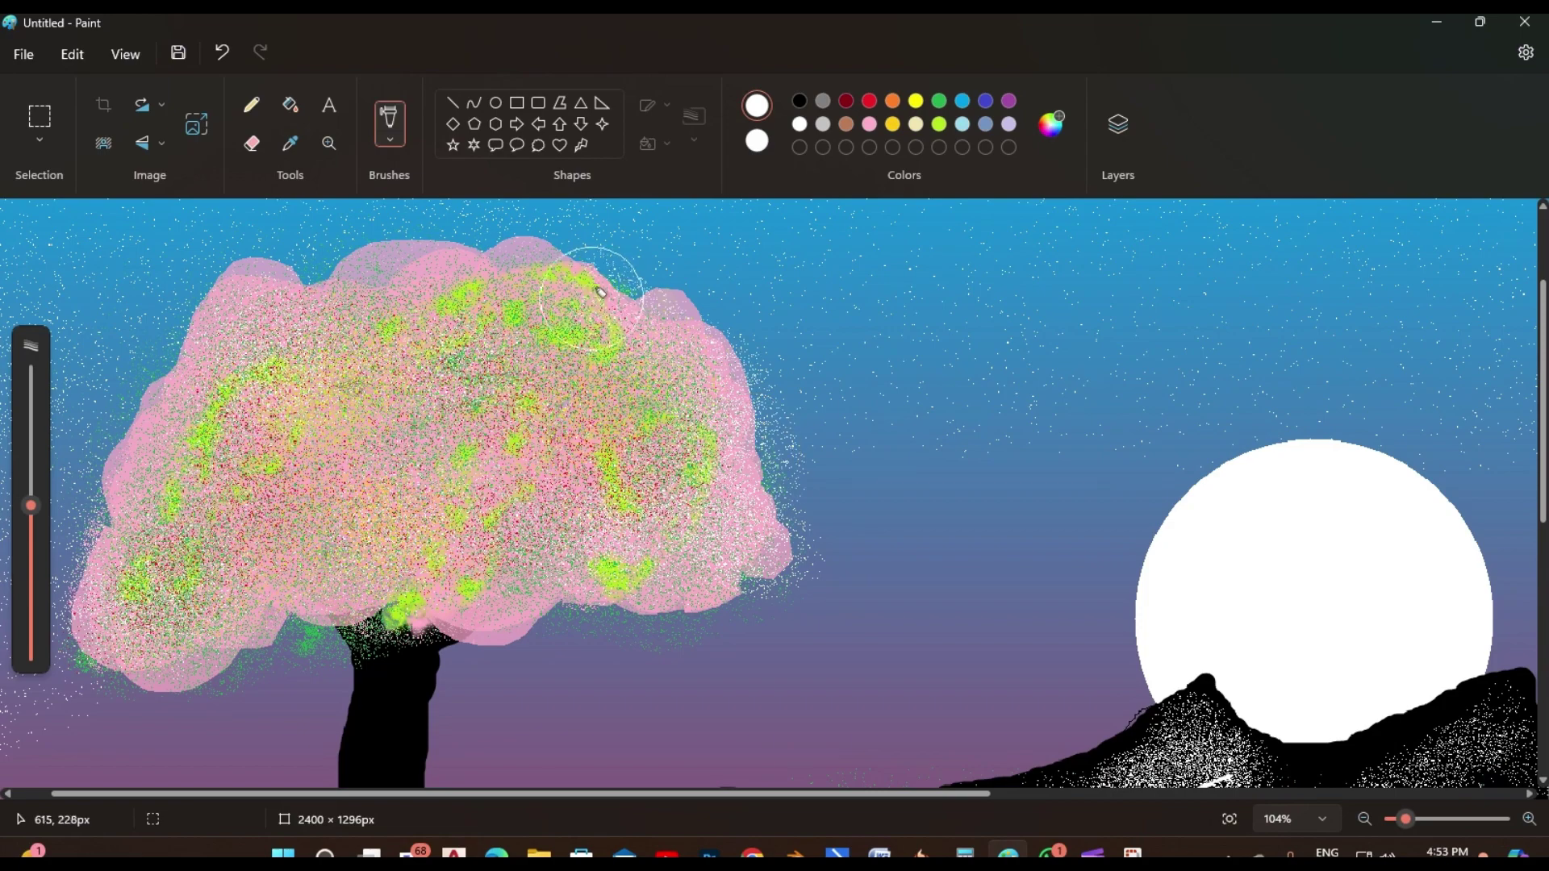
Try gray Airbrush shading across the upper part of the white sun, and undo it
scroll(1166, 564, "right", 3)
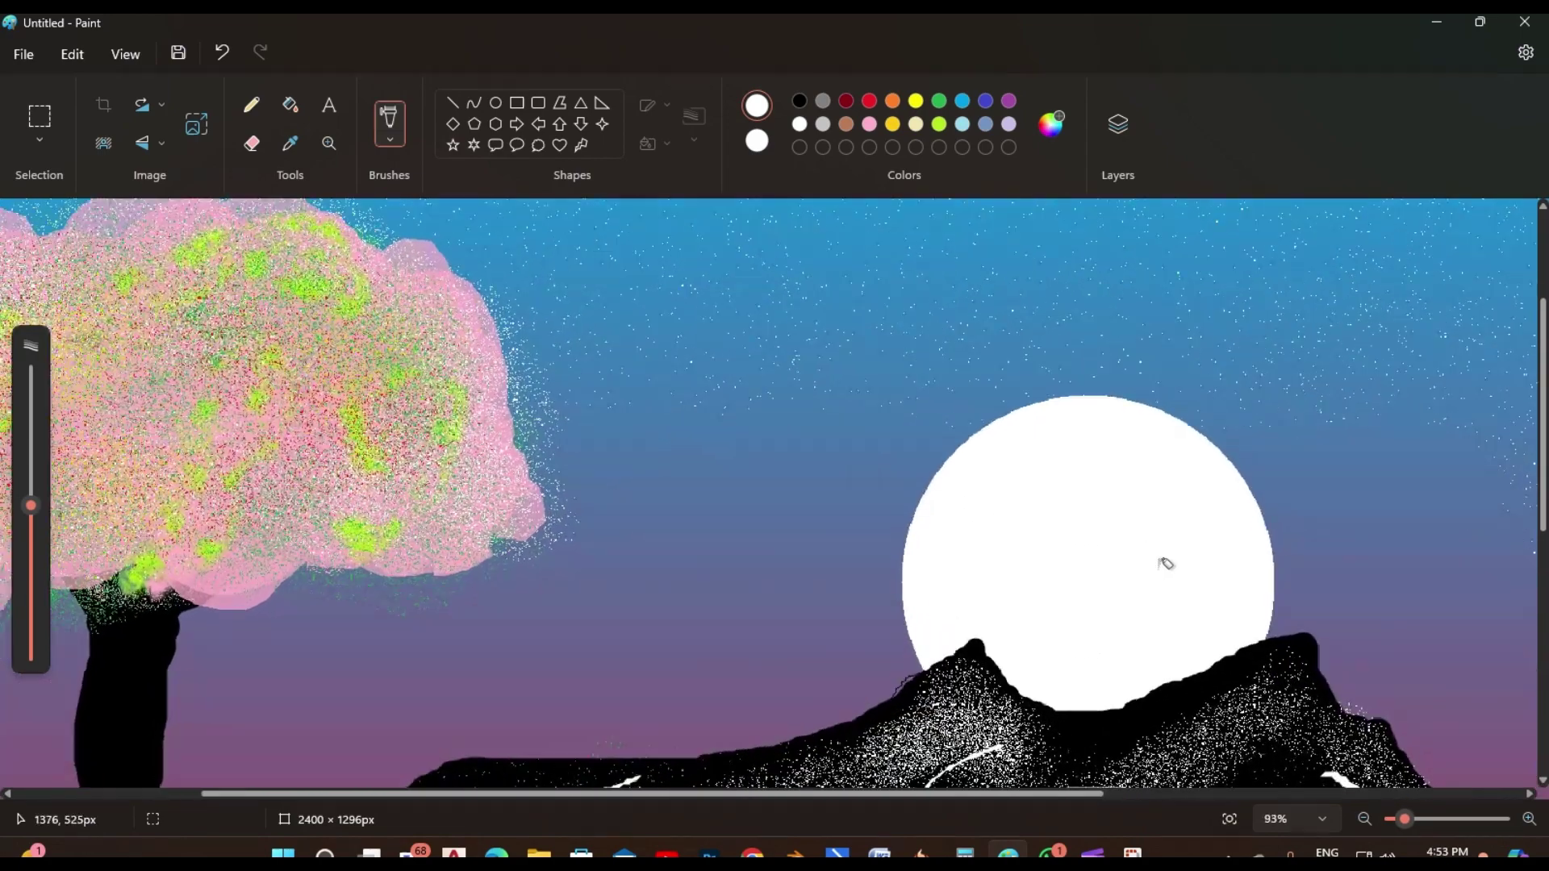
scroll(1166, 563, "up", 5)
left_click(800, 101)
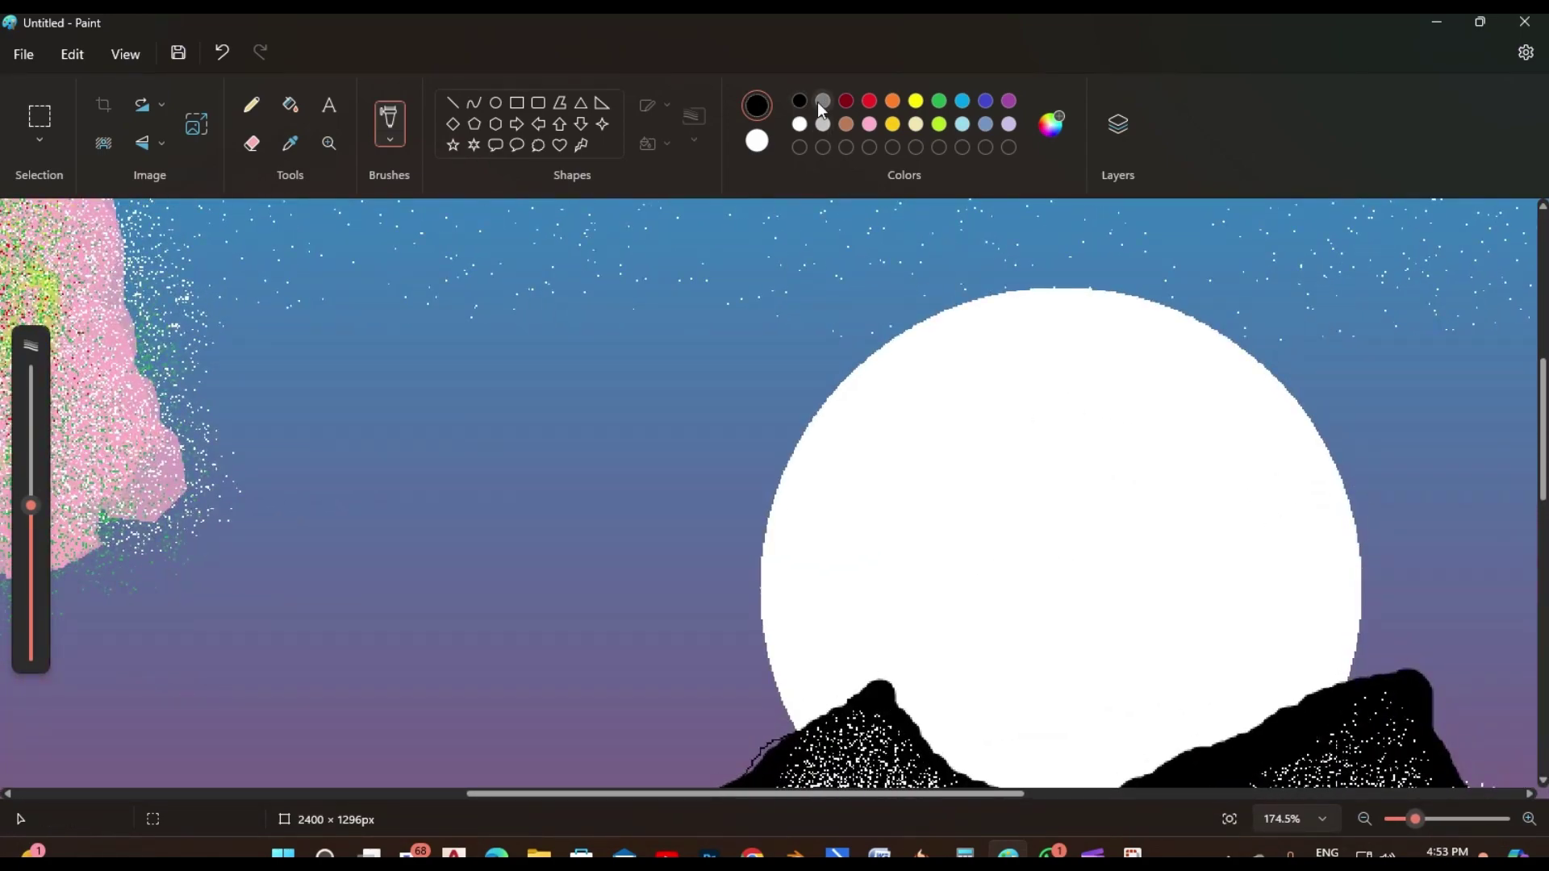
left_click(822, 103)
mouse_move(952, 379)
left_mouse_down()
mouse_move(1047, 354)
mouse_move(1115, 371)
mouse_move(1210, 432)
left_mouse_up()
key("ctrl+z")
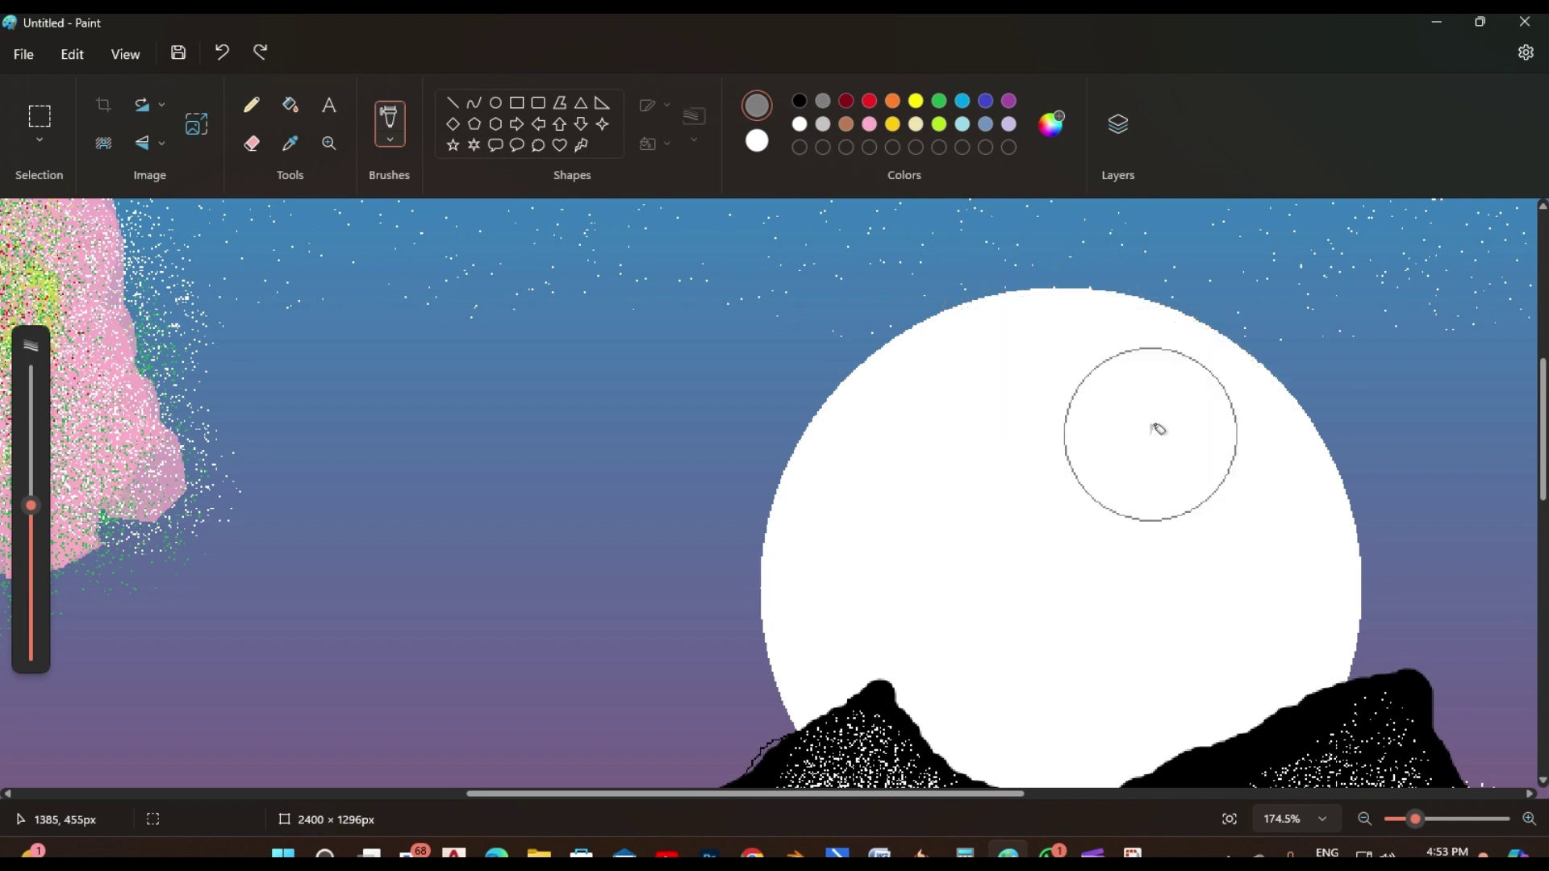
Try a ring of gray Airbrush speckles around the sun's rim with a smaller brush, and undo it
key("ctrl+minus")
key("ctrl+minus")
key("ctrl+minus")
mouse_move(1307, 534)
left_mouse_down()
mouse_move(1296, 585)
mouse_move(1341, 597)
mouse_move(1141, 737)
mouse_move(814, 670)
mouse_move(1230, 634)
mouse_move(1339, 557)
mouse_move(1323, 670)
left_mouse_up()
mouse_move(1290, 487)
left_mouse_down()
mouse_move(1259, 427)
mouse_move(1109, 341)
mouse_move(918, 364)
mouse_move(806, 505)
mouse_move(787, 632)
mouse_move(856, 409)
mouse_move(1012, 338)
mouse_move(1208, 356)
mouse_move(1304, 472)
mouse_move(1197, 392)
mouse_move(934, 400)
mouse_move(817, 577)
mouse_move(832, 637)
mouse_move(920, 431)
mouse_move(1130, 401)
mouse_move(1261, 507)
mouse_move(1235, 619)
mouse_move(1001, 487)
left_mouse_up()
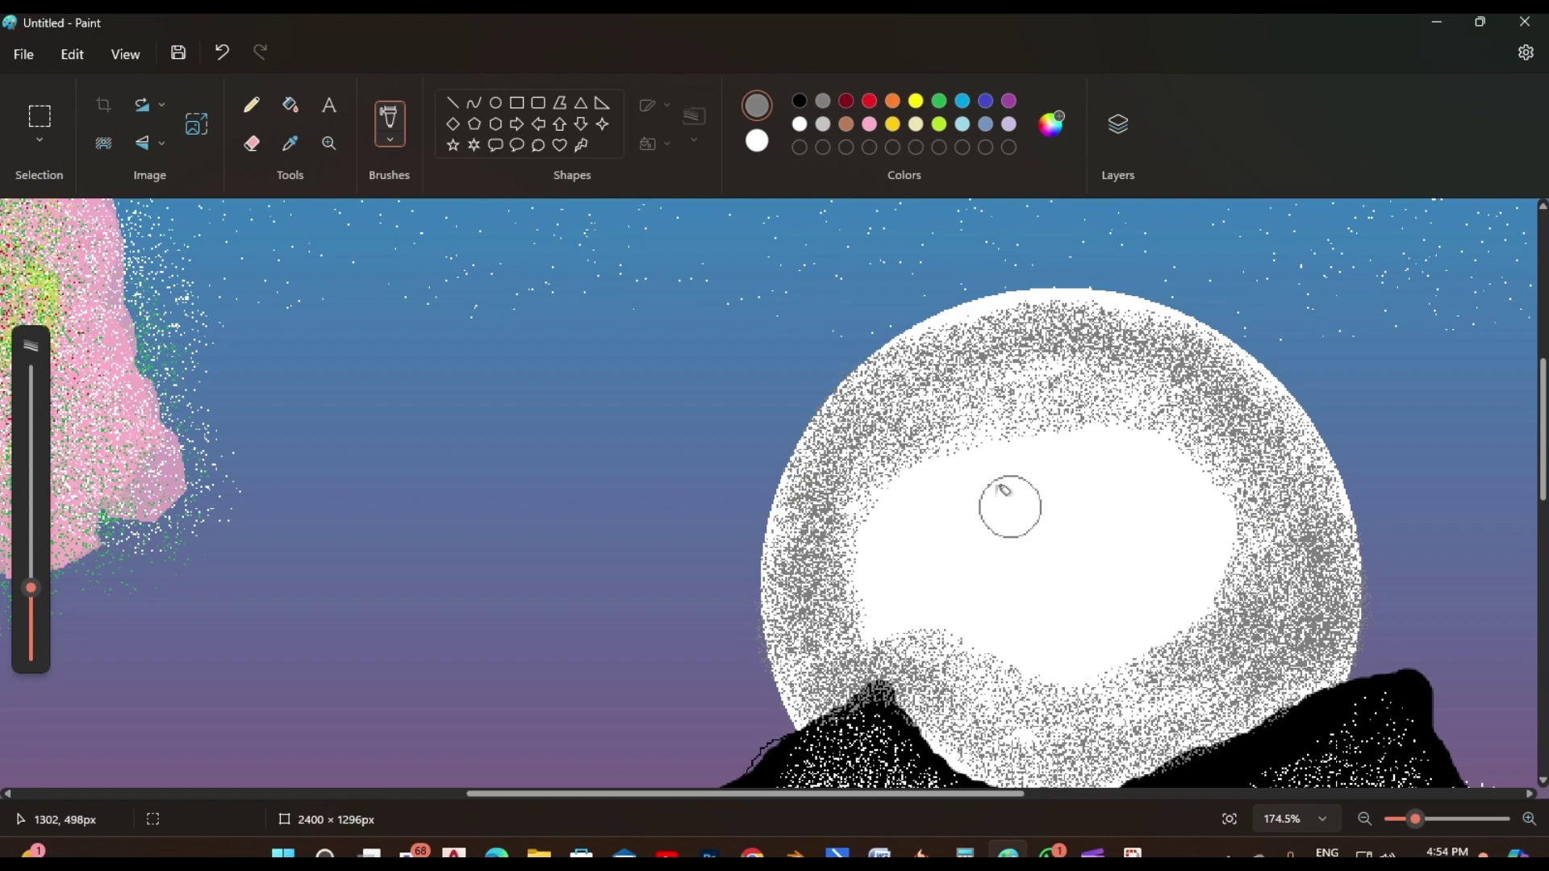
scroll(1005, 490, "down", 5, "ctrl")
key("ctrl+z")
Enlarge the Airbrush and dab gray once onto the middle of the white sun
scroll(767, 480, "up", 5, "ctrl")
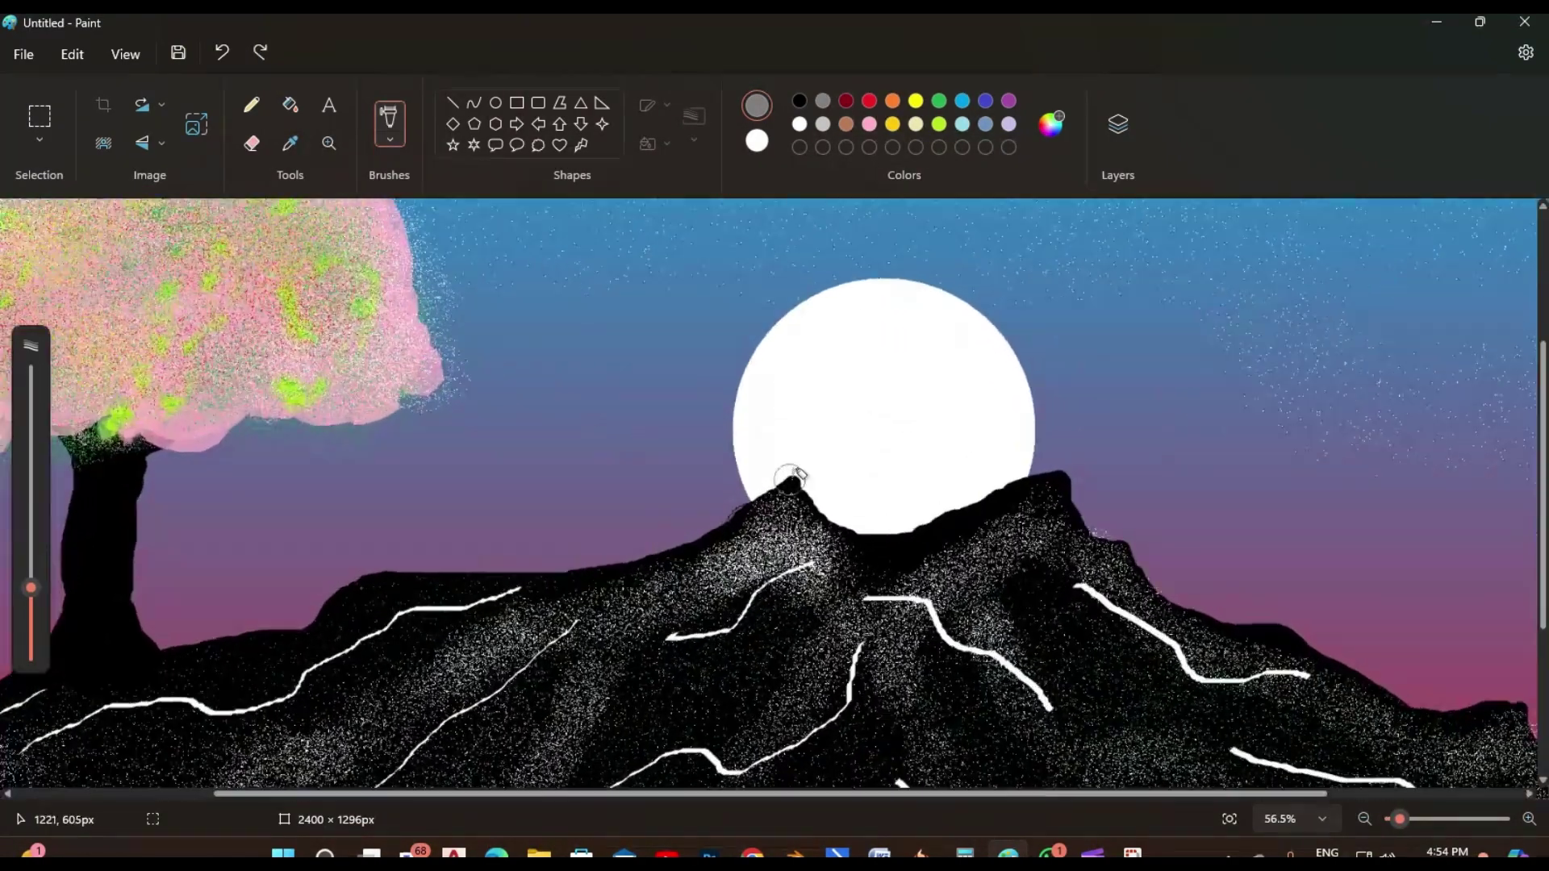
key("ctrl+plus")
key("ctrl+plus")
key("ctrl+plus")
key("ctrl+plus")
key("ctrl+plus")
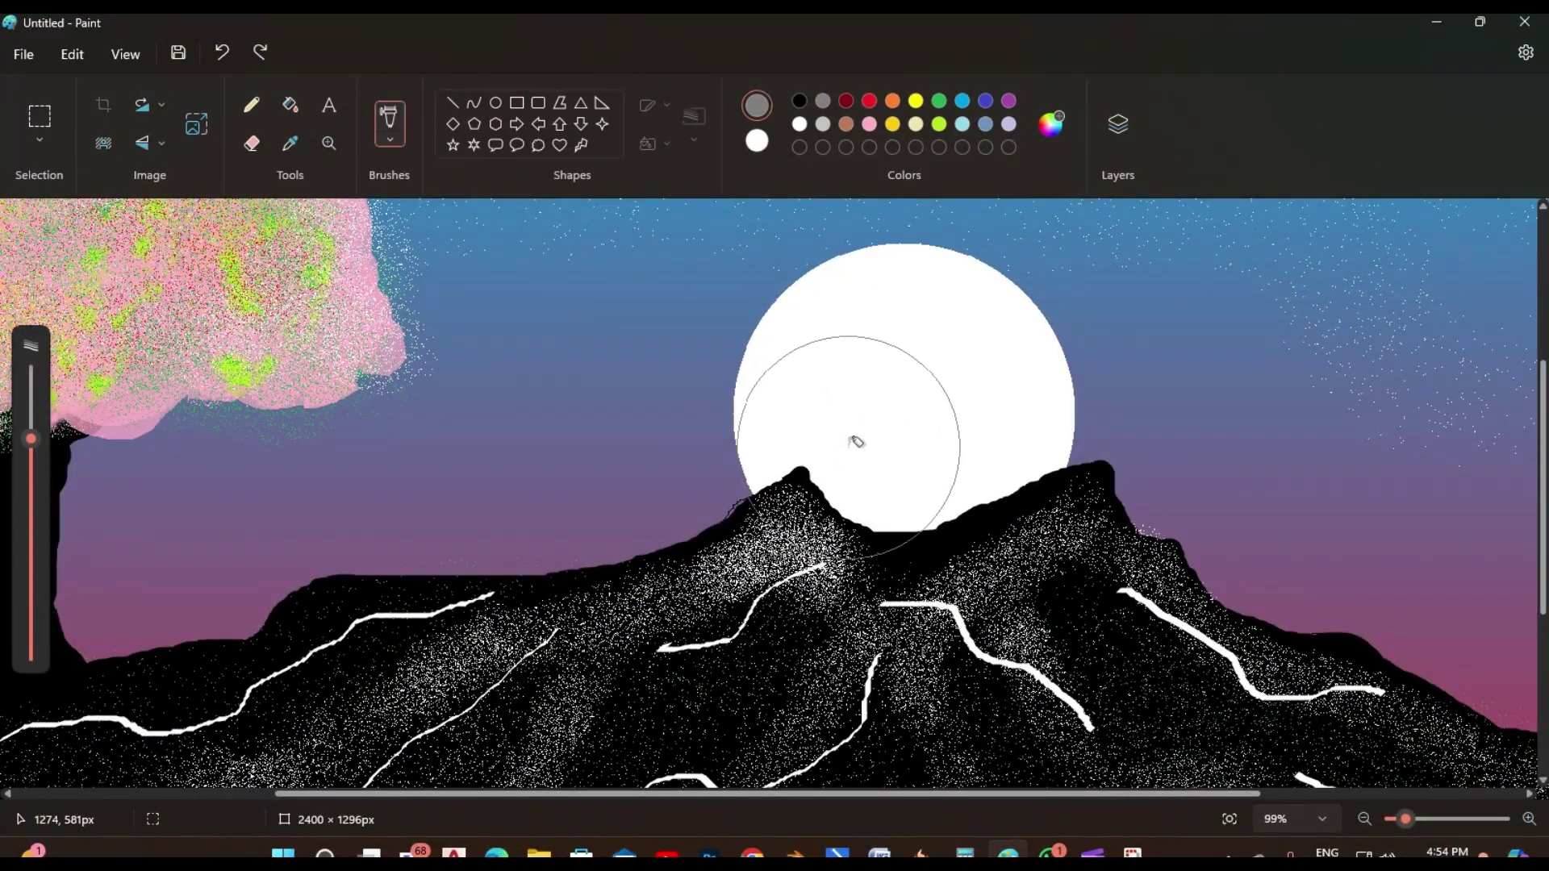
left_click(892, 386)
scroll(923, 401, "down", 2, "ctrl")
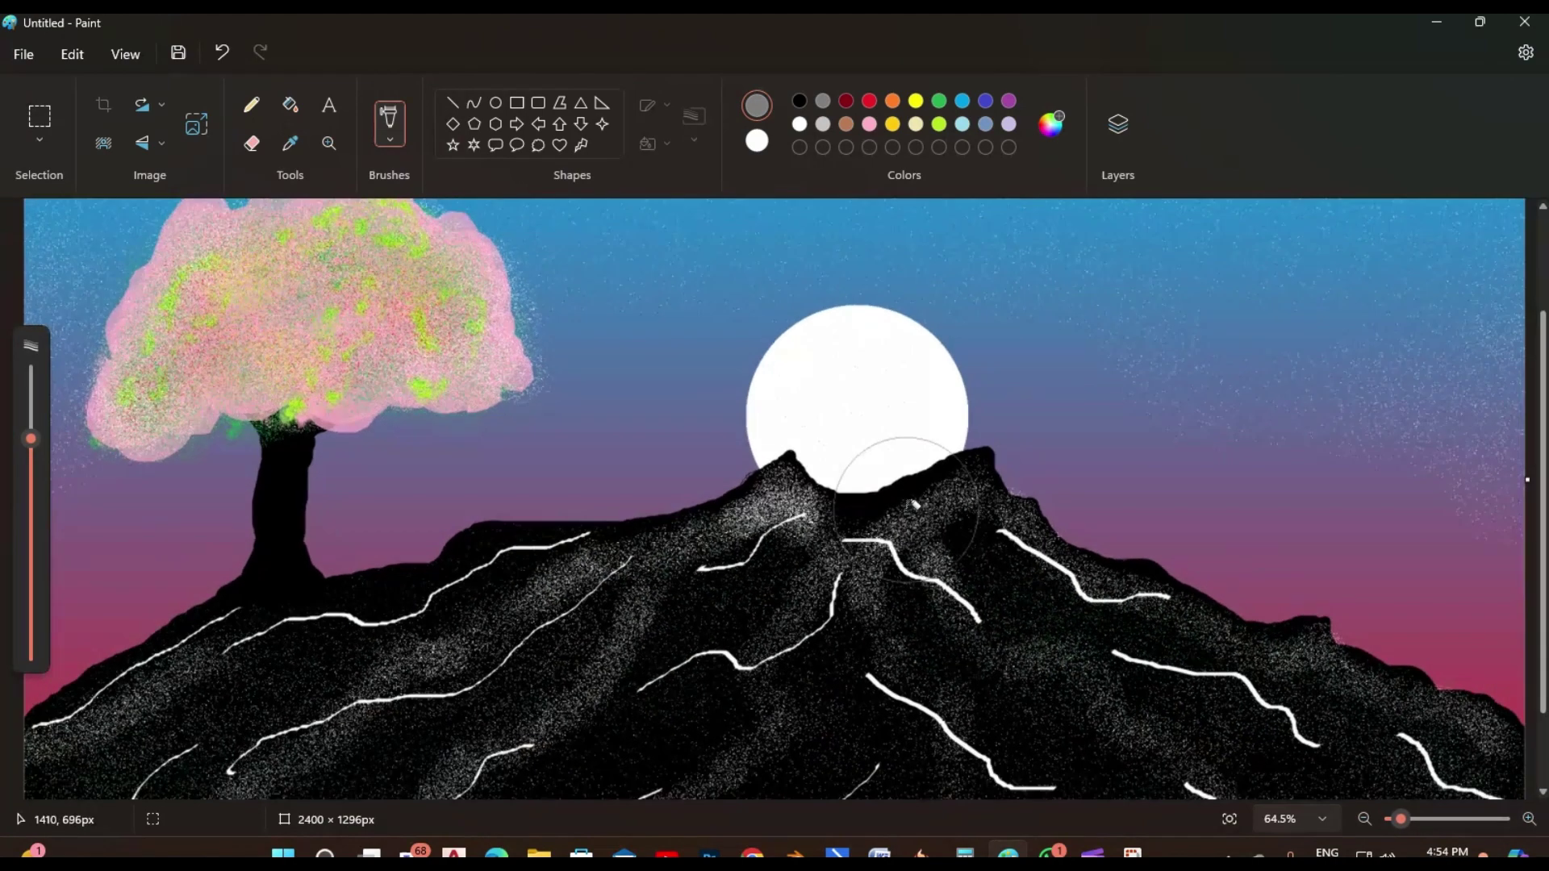
scroll(484, 509, "down", 2, "ctrl")
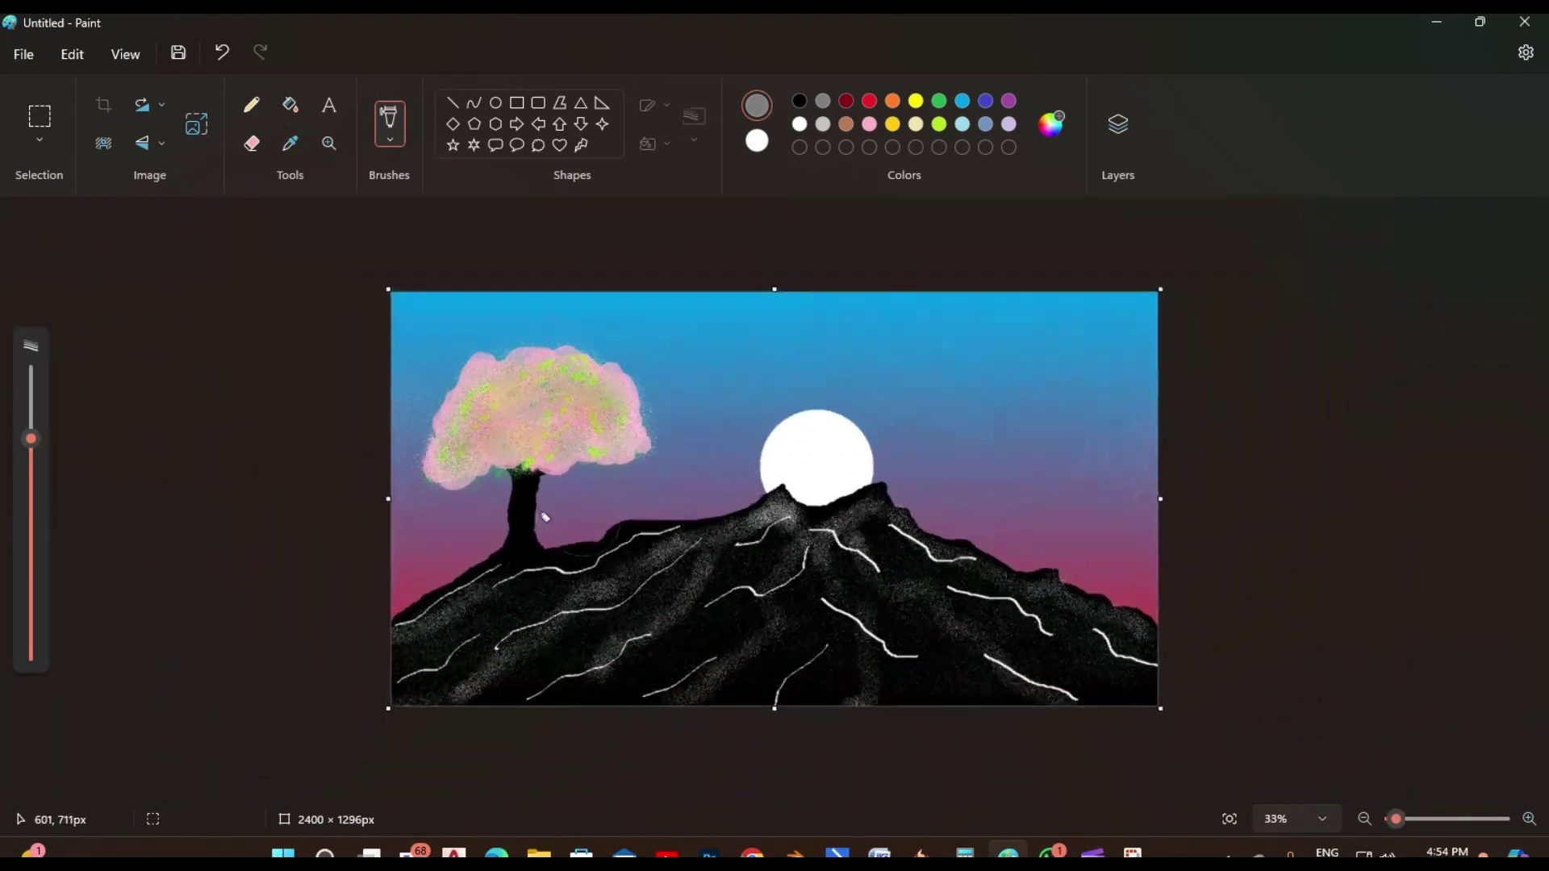